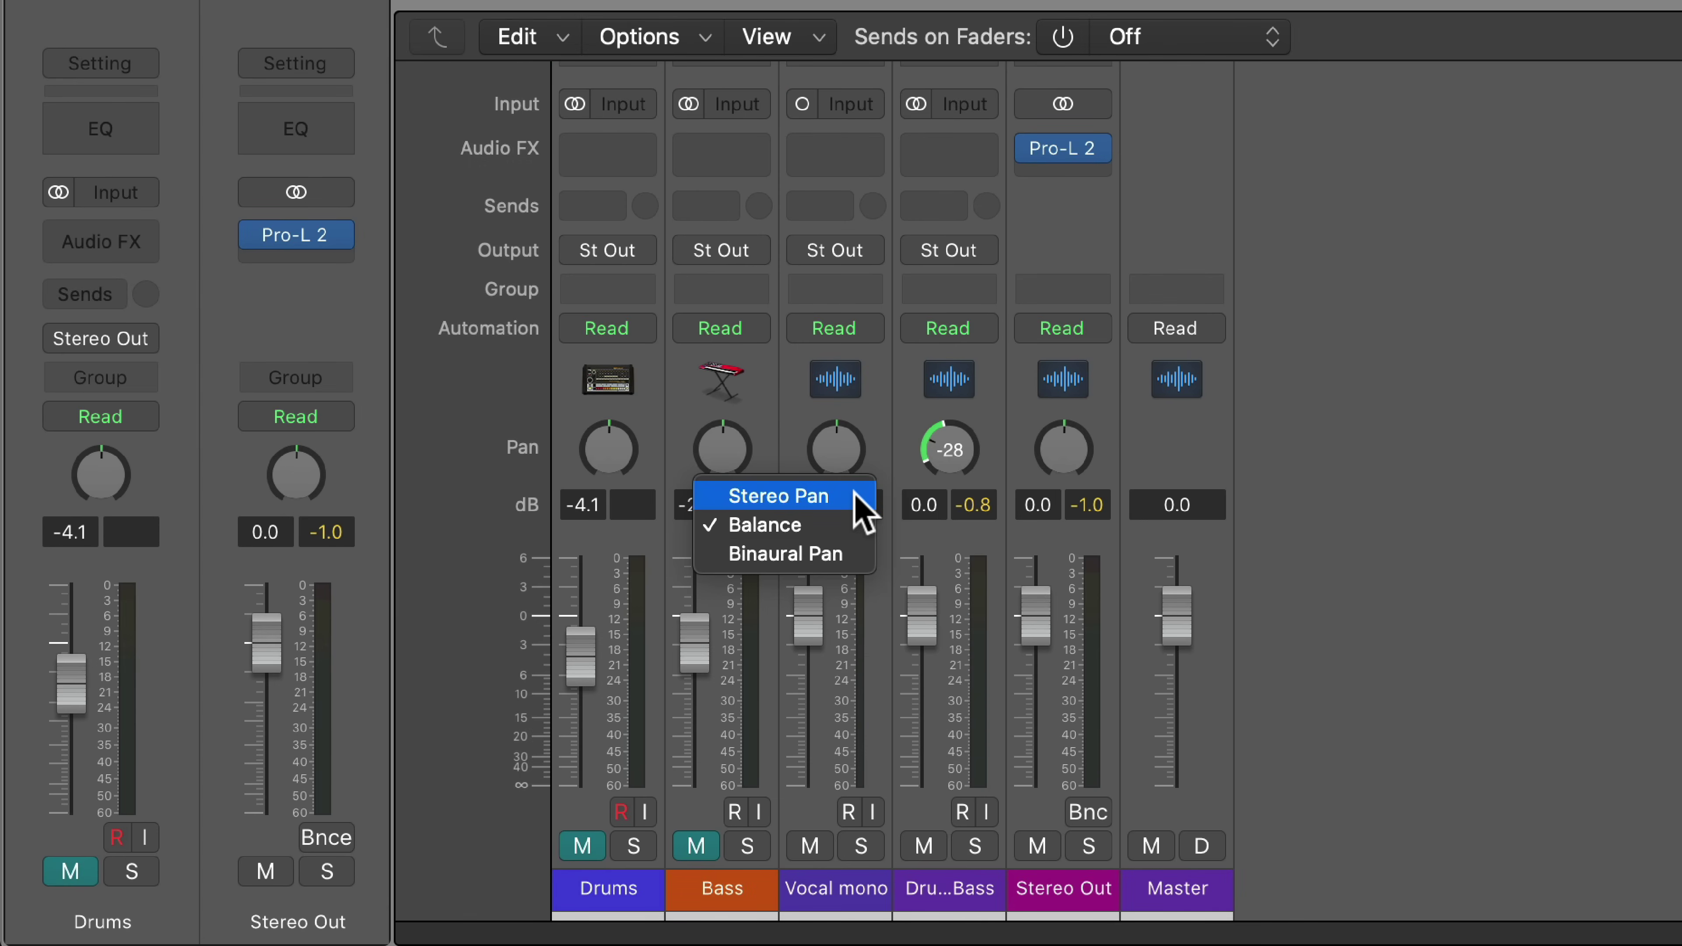
Step: Close the pan-mode menu keeping Balance, then check the Bass pan mode without changing it
click(1316, 538)
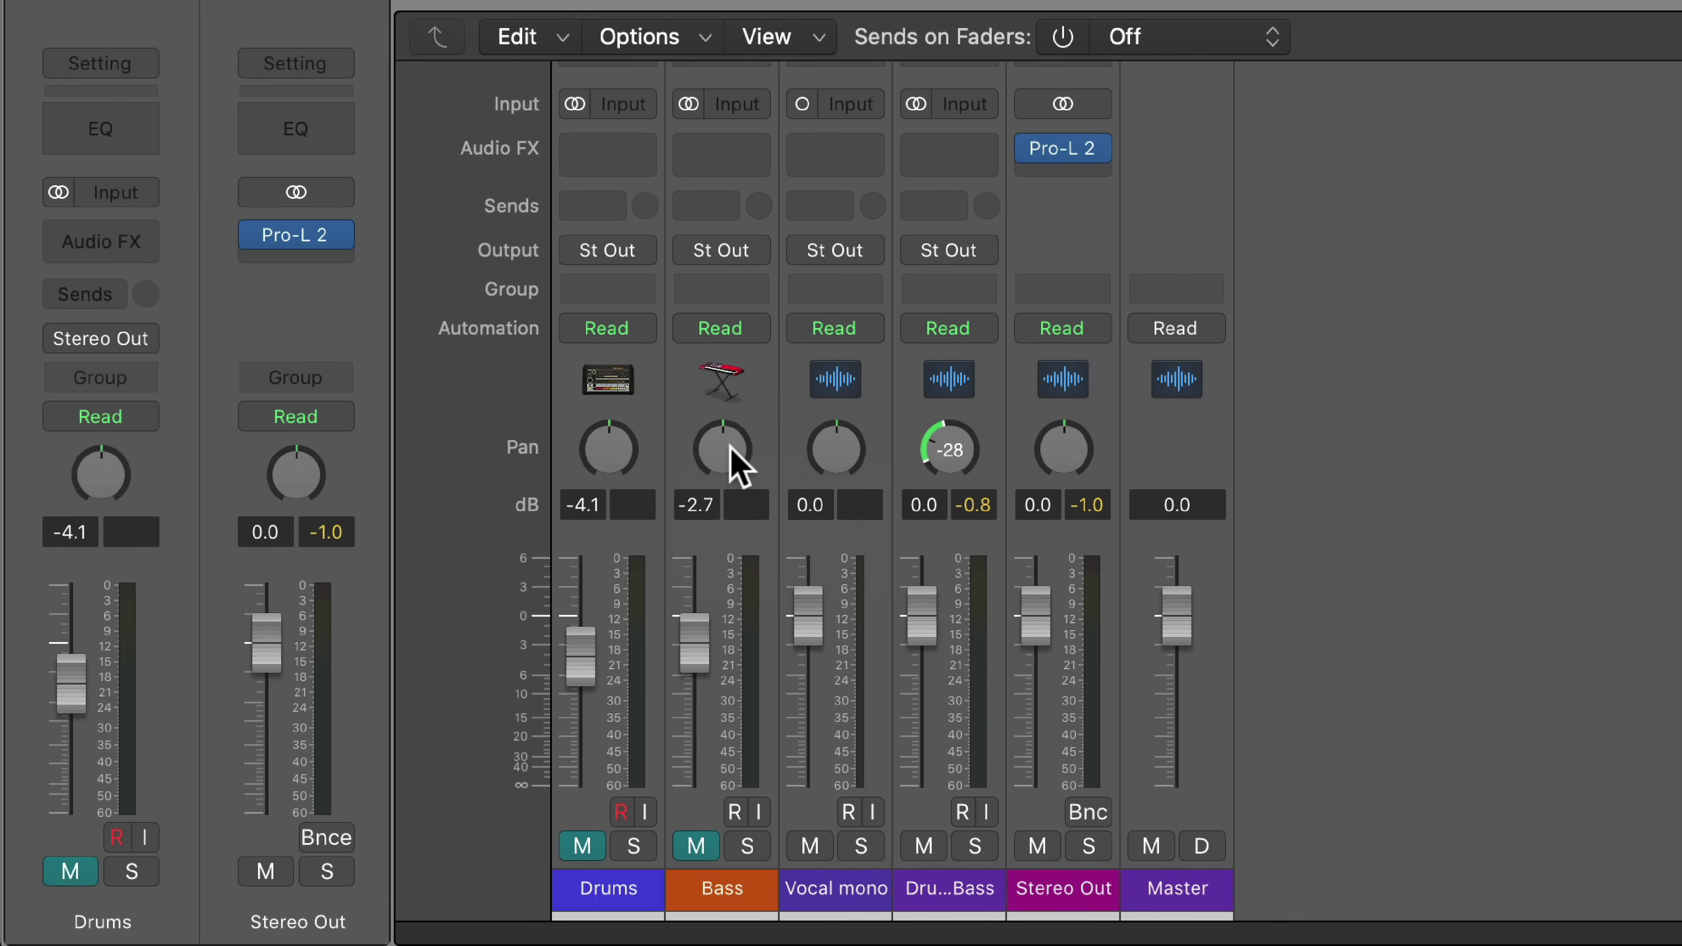
right_click(735, 467)
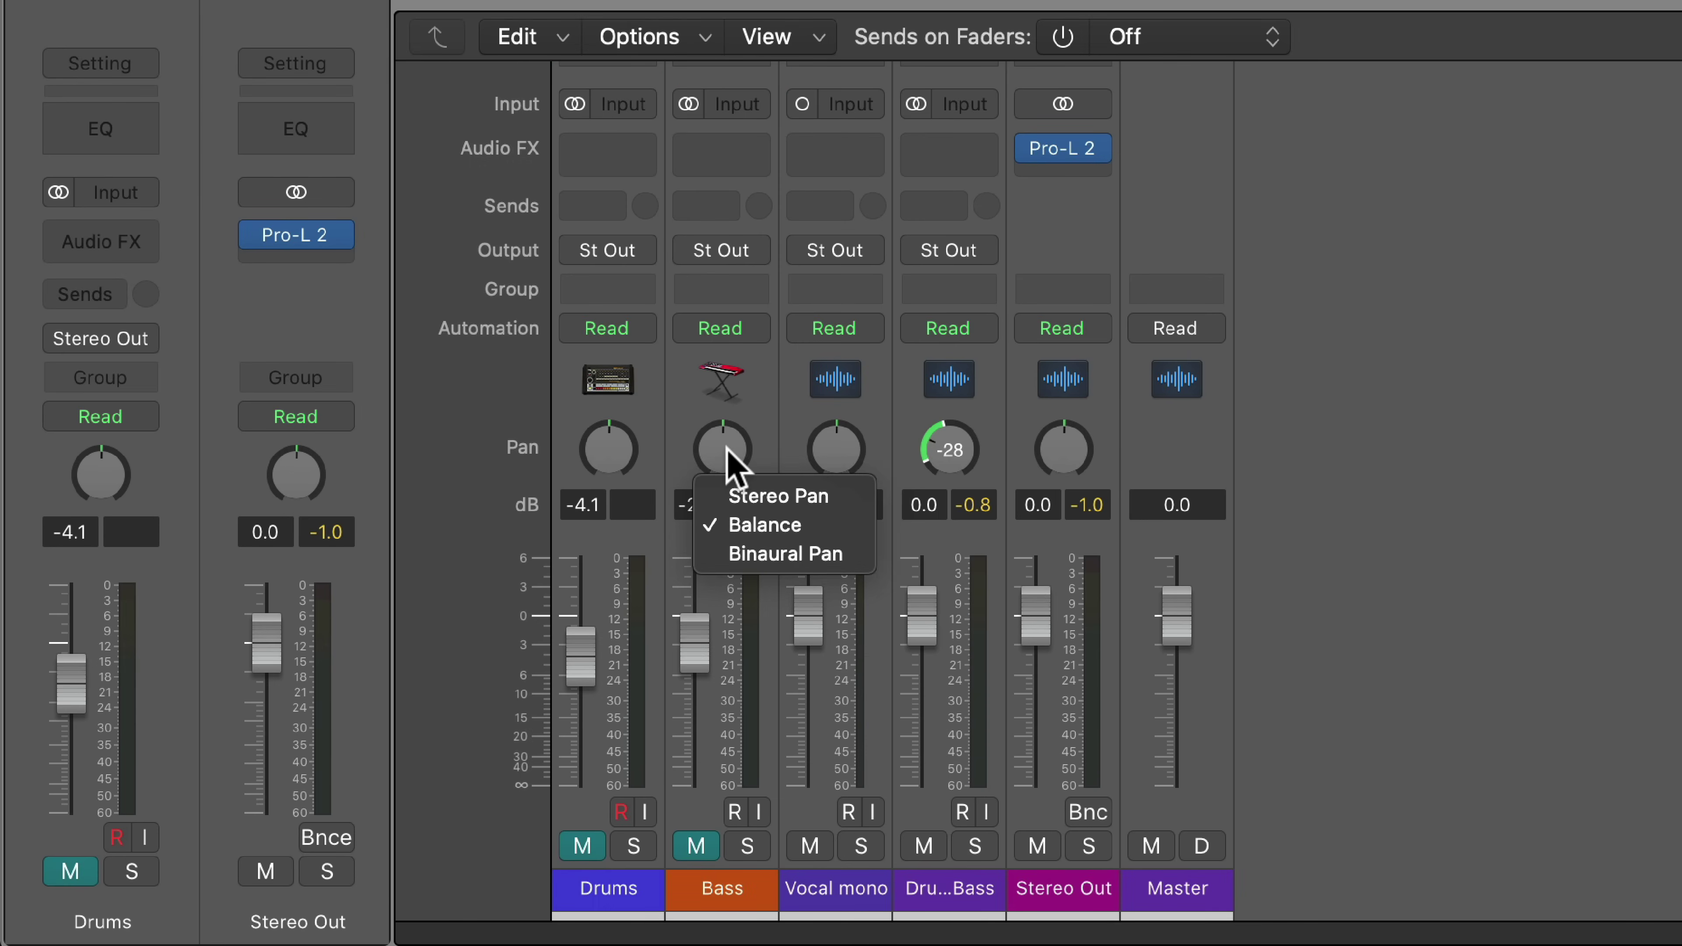
click(1663, 509)
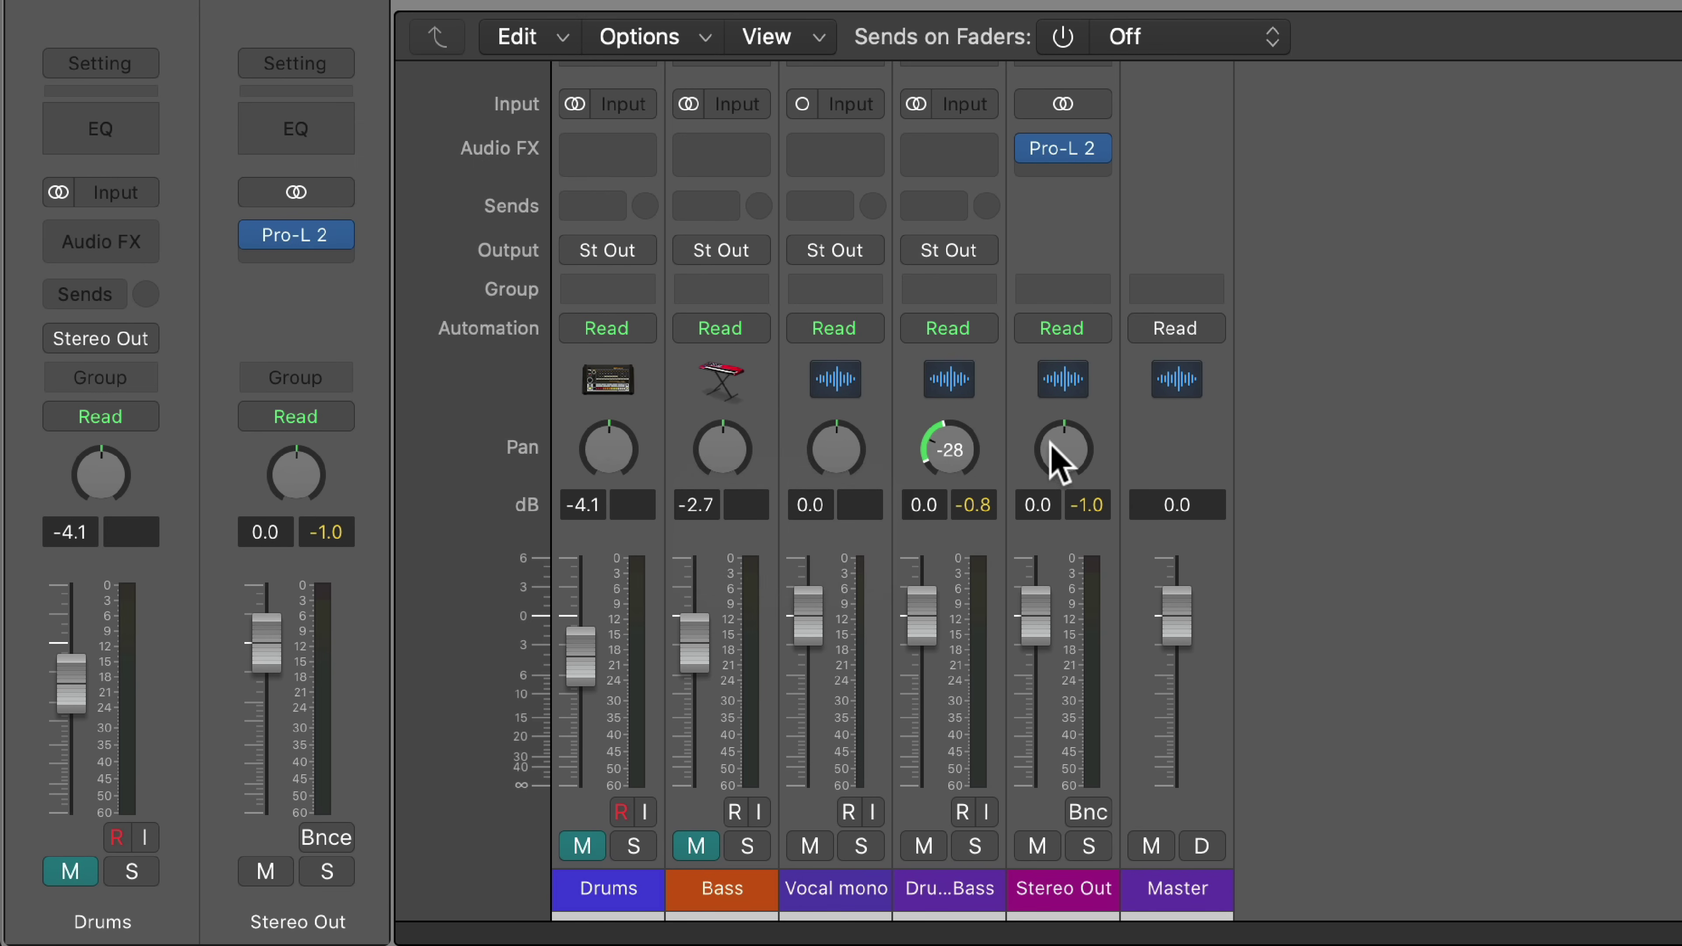
Step: Keep Vocal mono in plain Pan mode and solo the channel
right_click(828, 446)
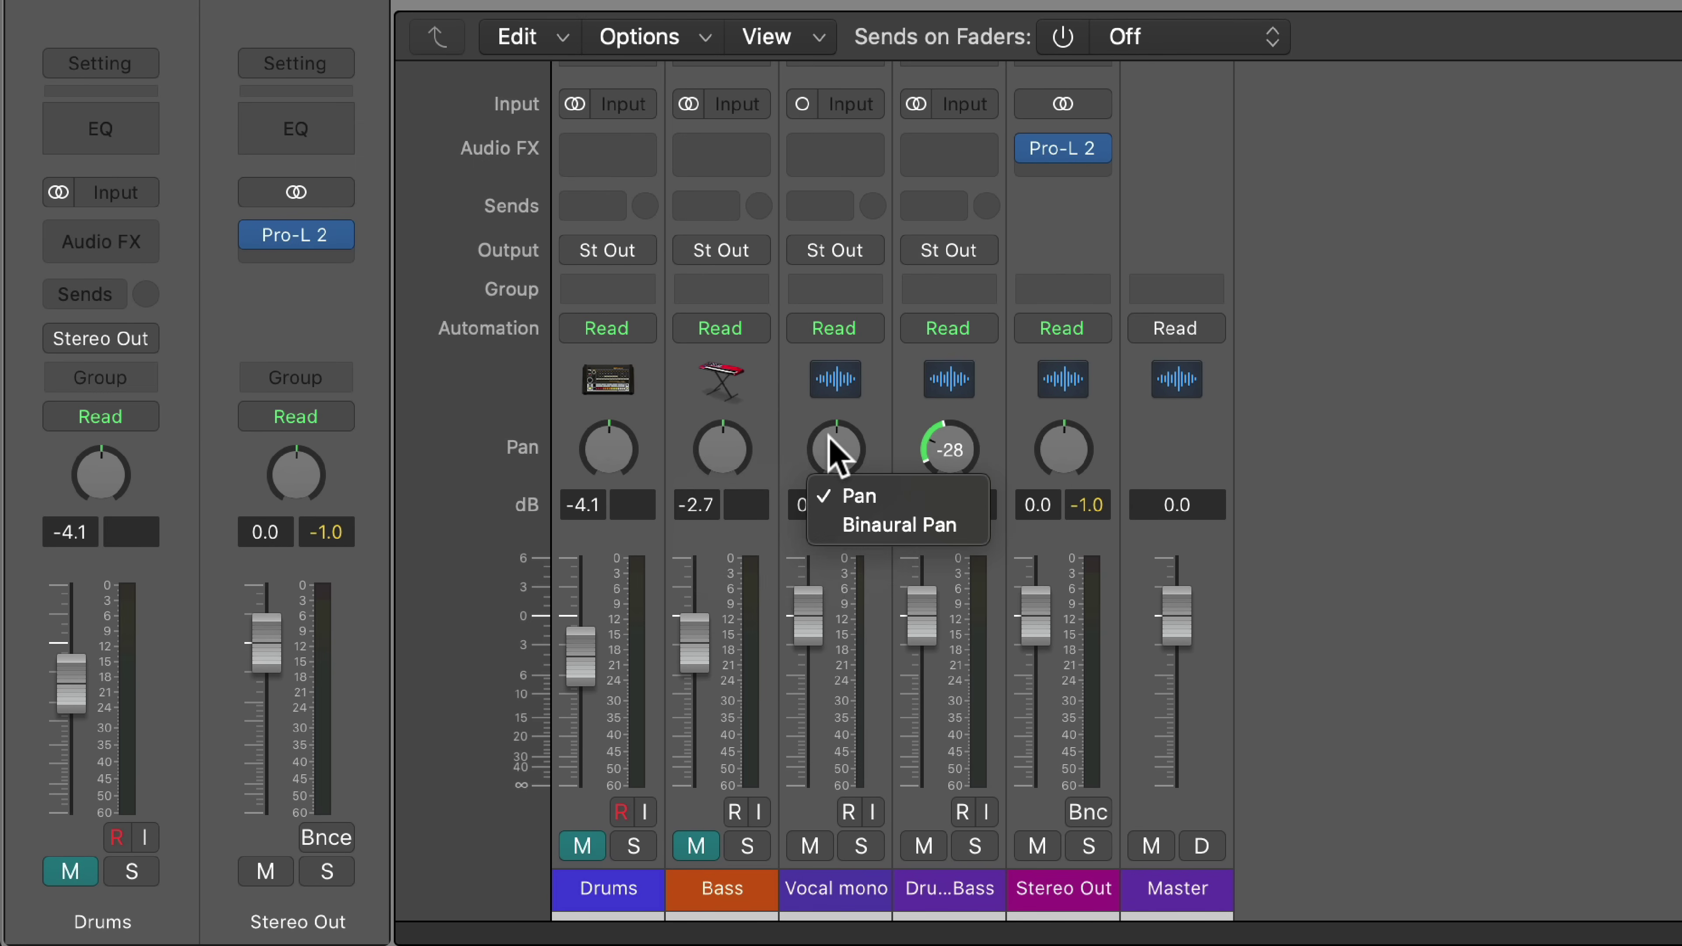
click(930, 502)
click(861, 854)
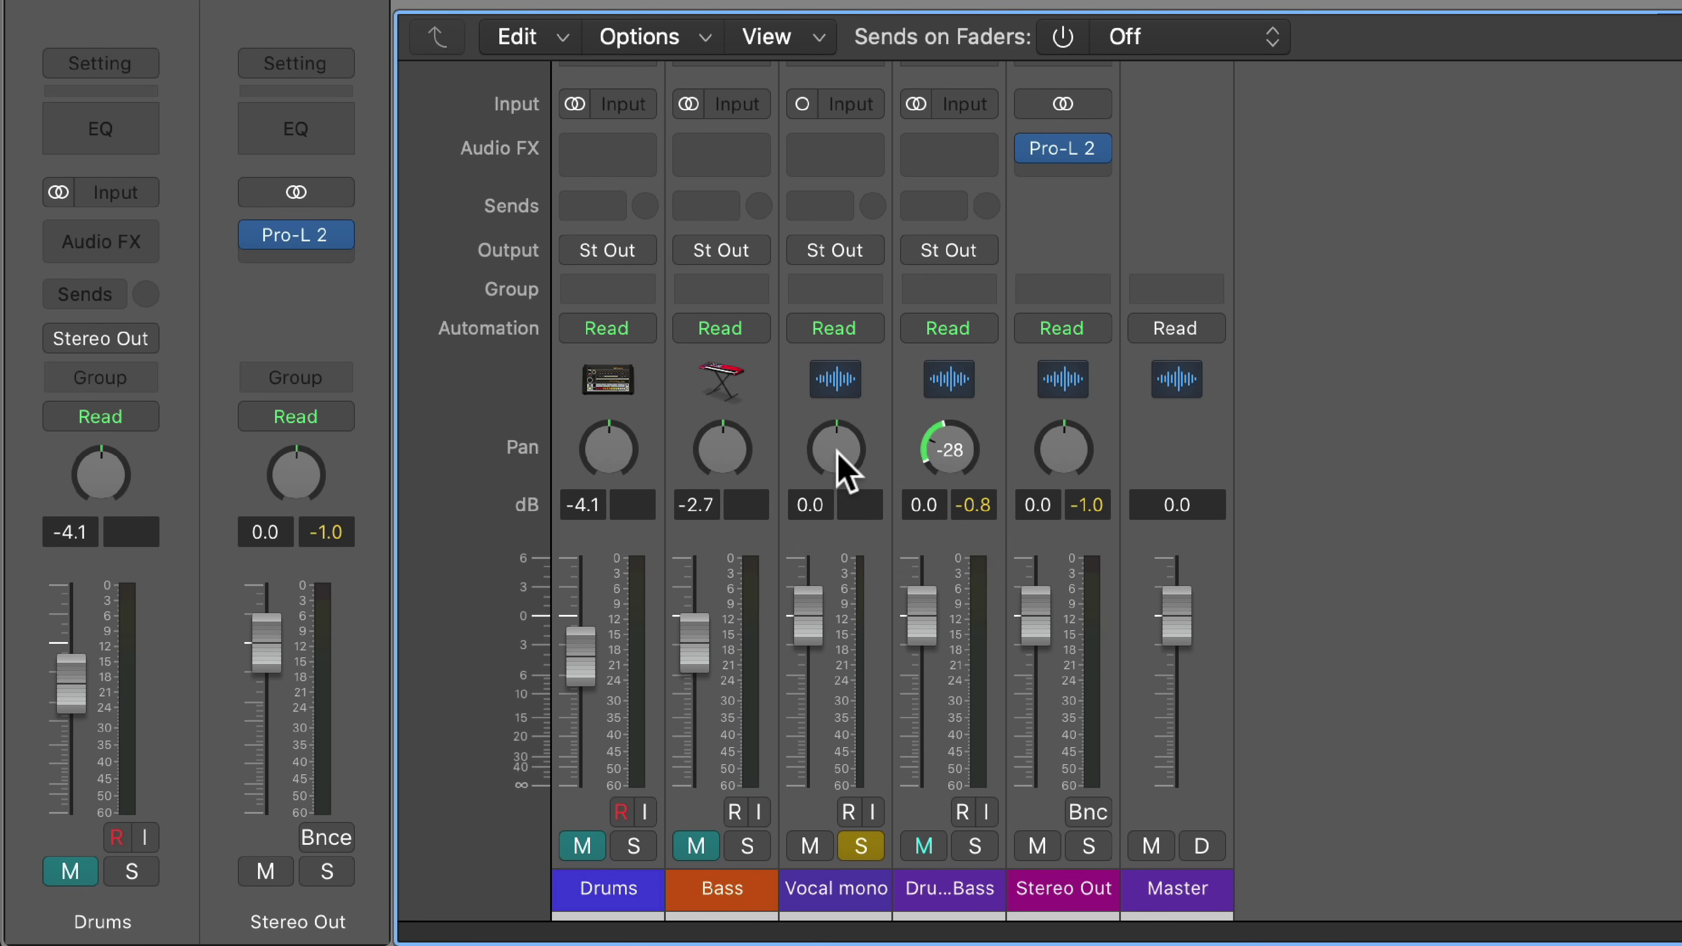
Step: Mute the drums-and-bass channel, select Vocal mono and start playback
click(924, 847)
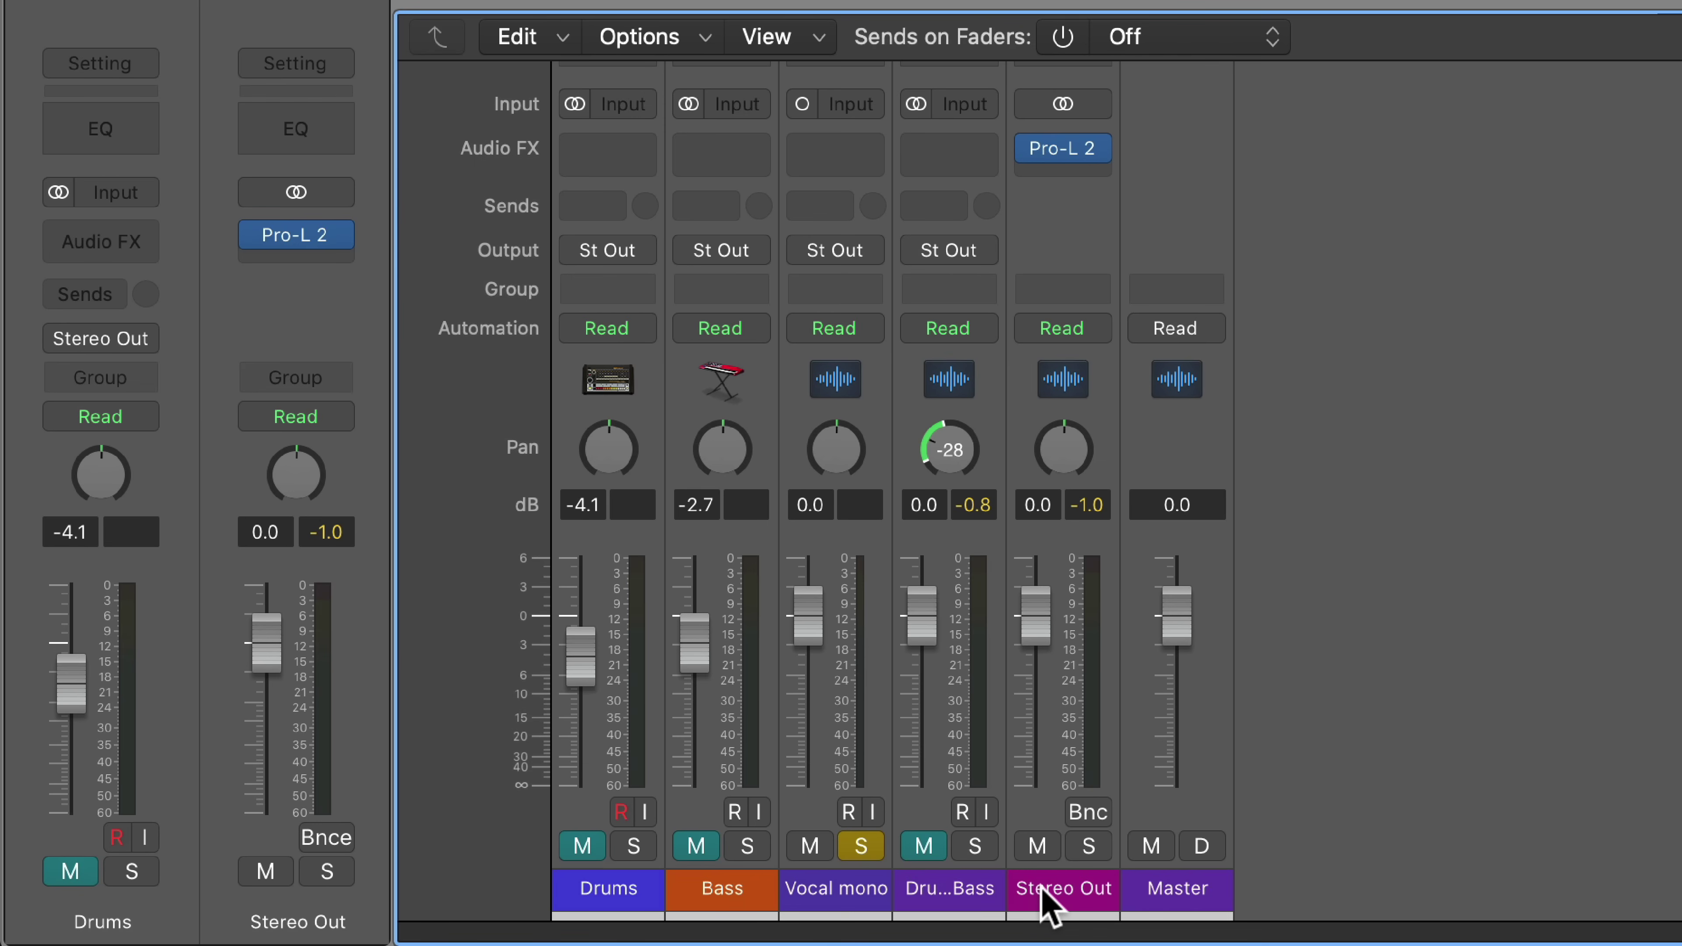
click(1059, 888)
click(848, 887)
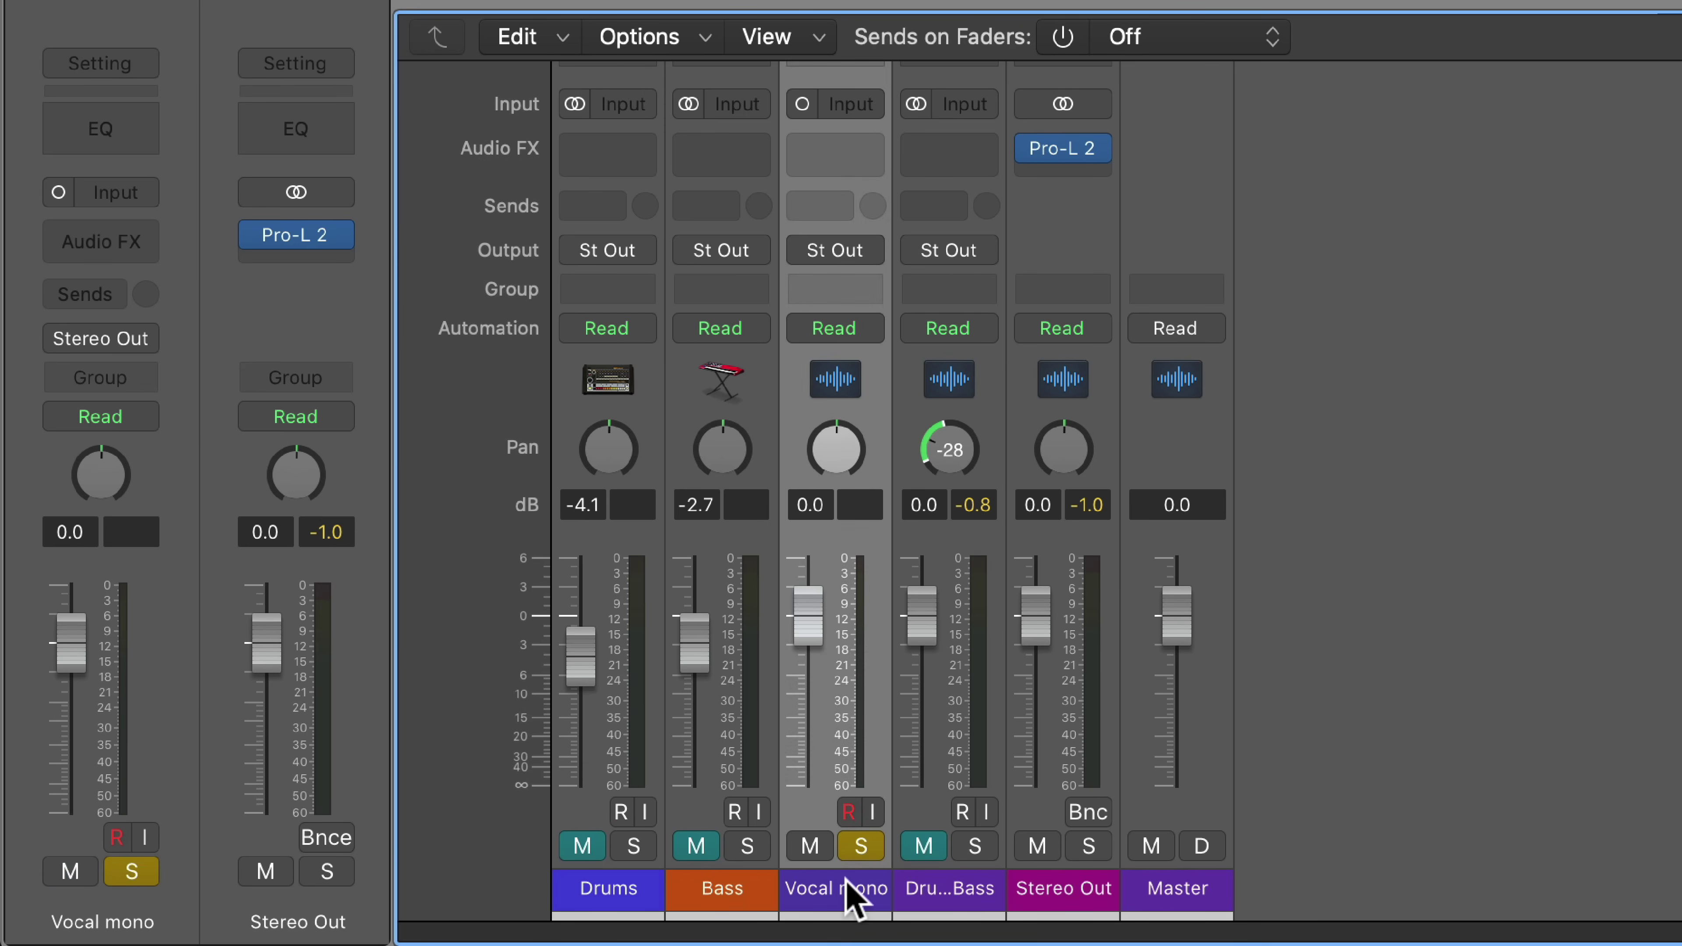
key(space)
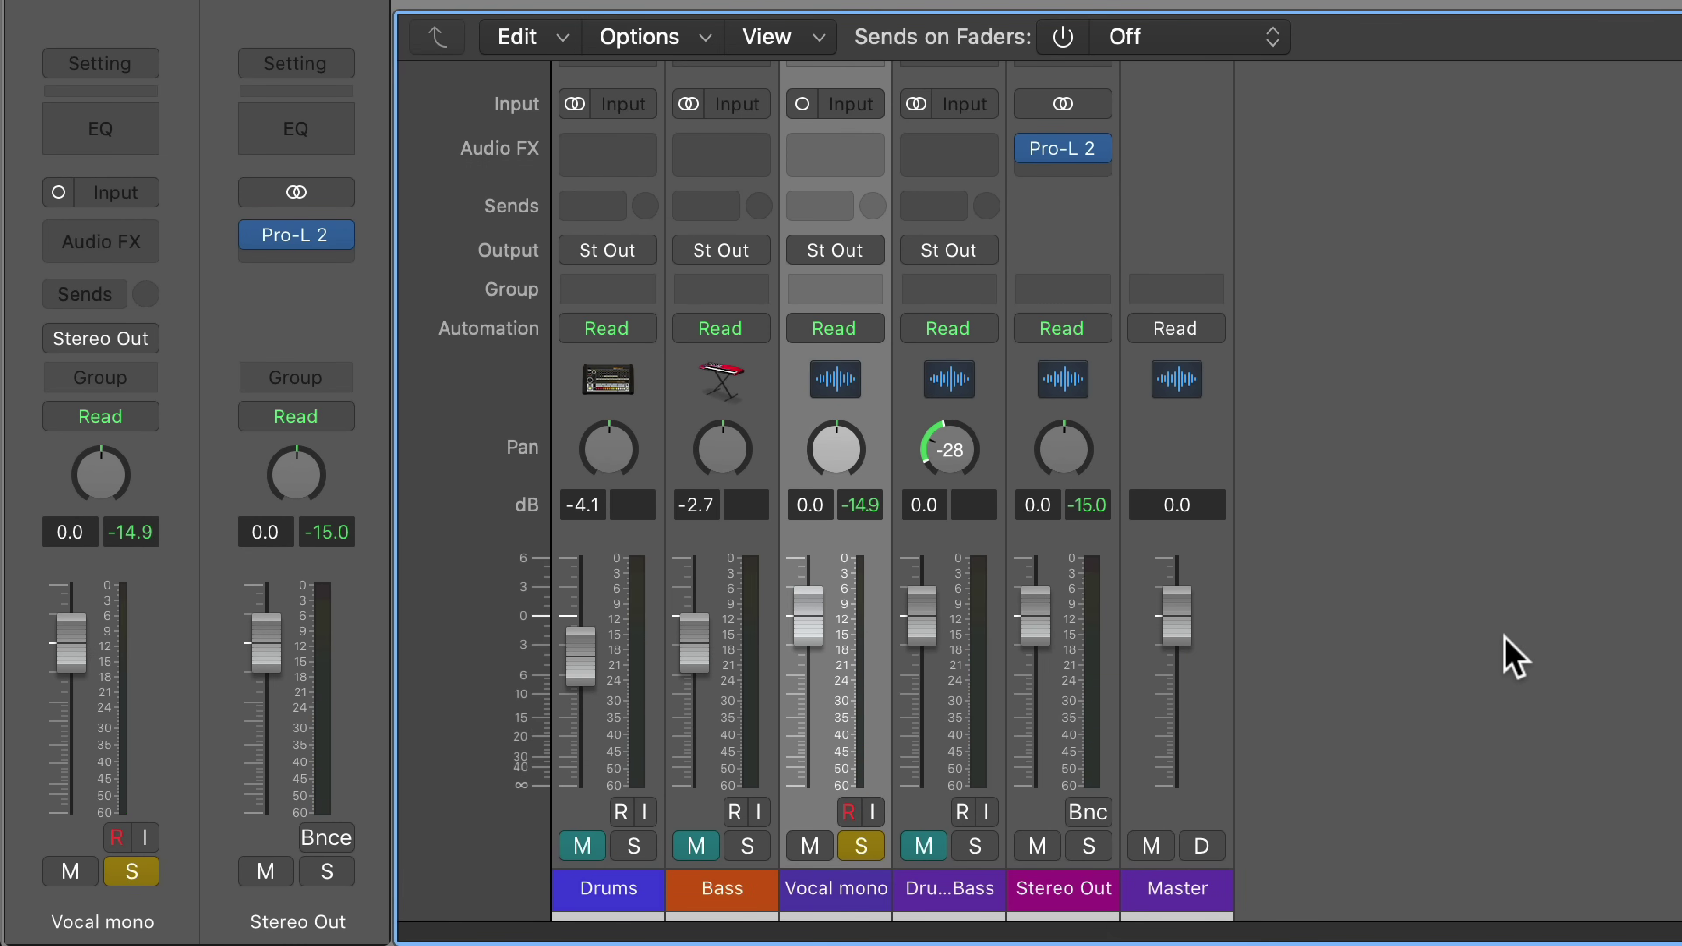
Step: Sweep the Vocal mono pan left to about -38, then right, leaving it at -64
drag(825, 451, 825, 494)
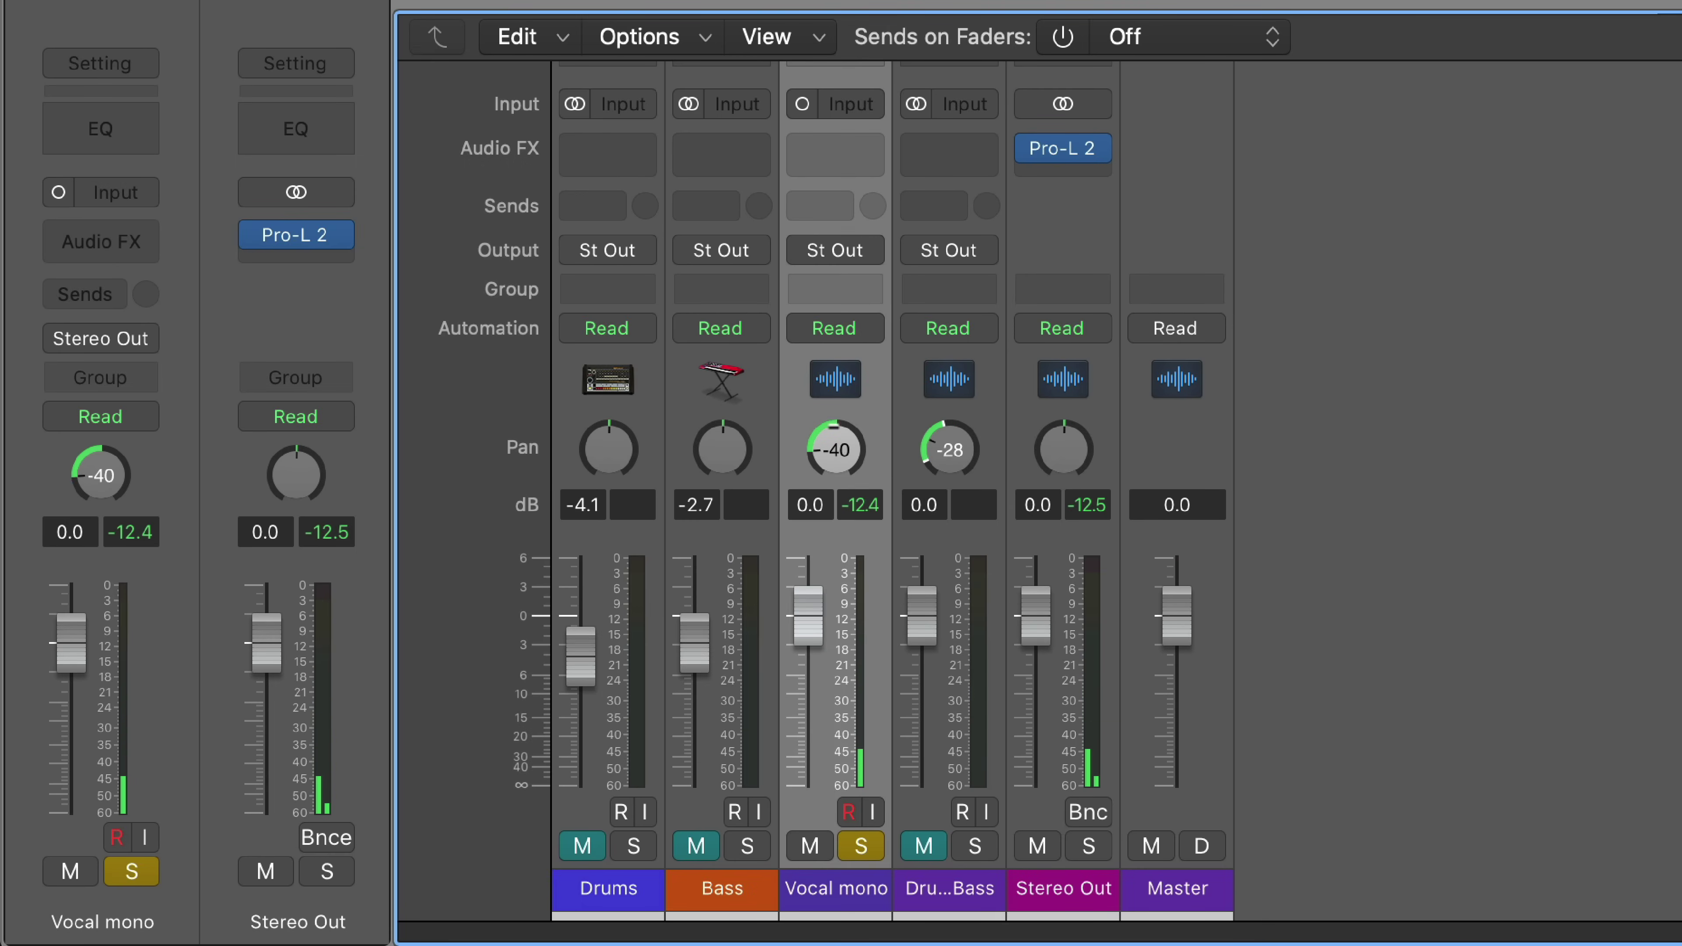
drag(836, 450, 835, 398)
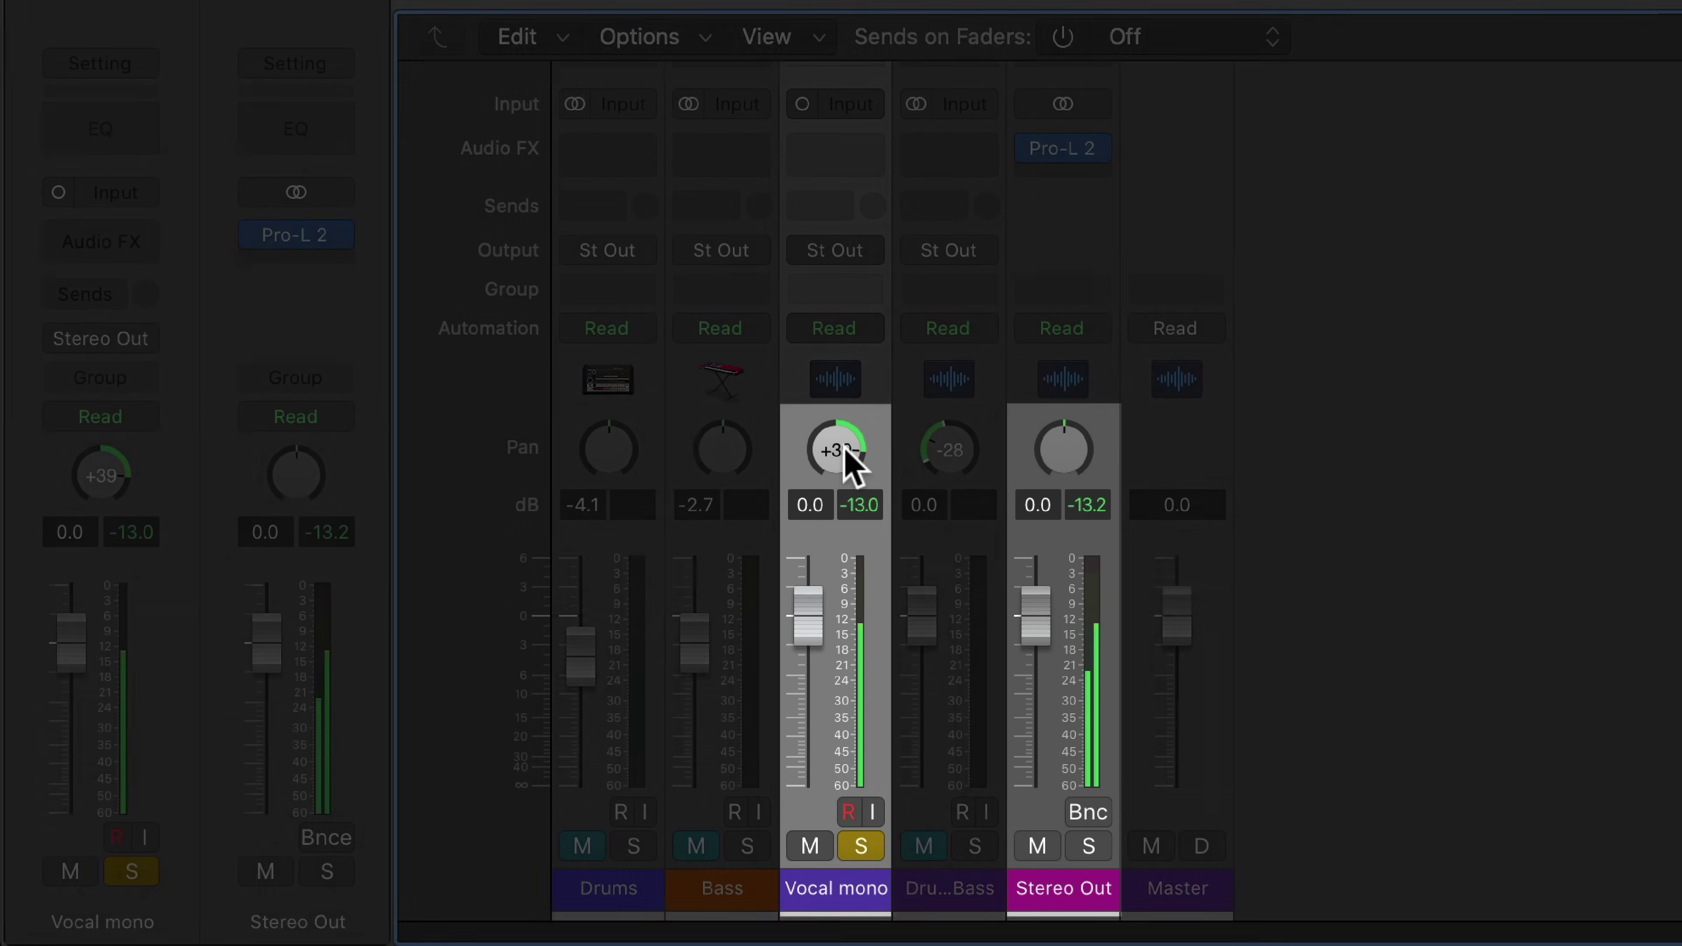
drag(848, 455, 806, 904)
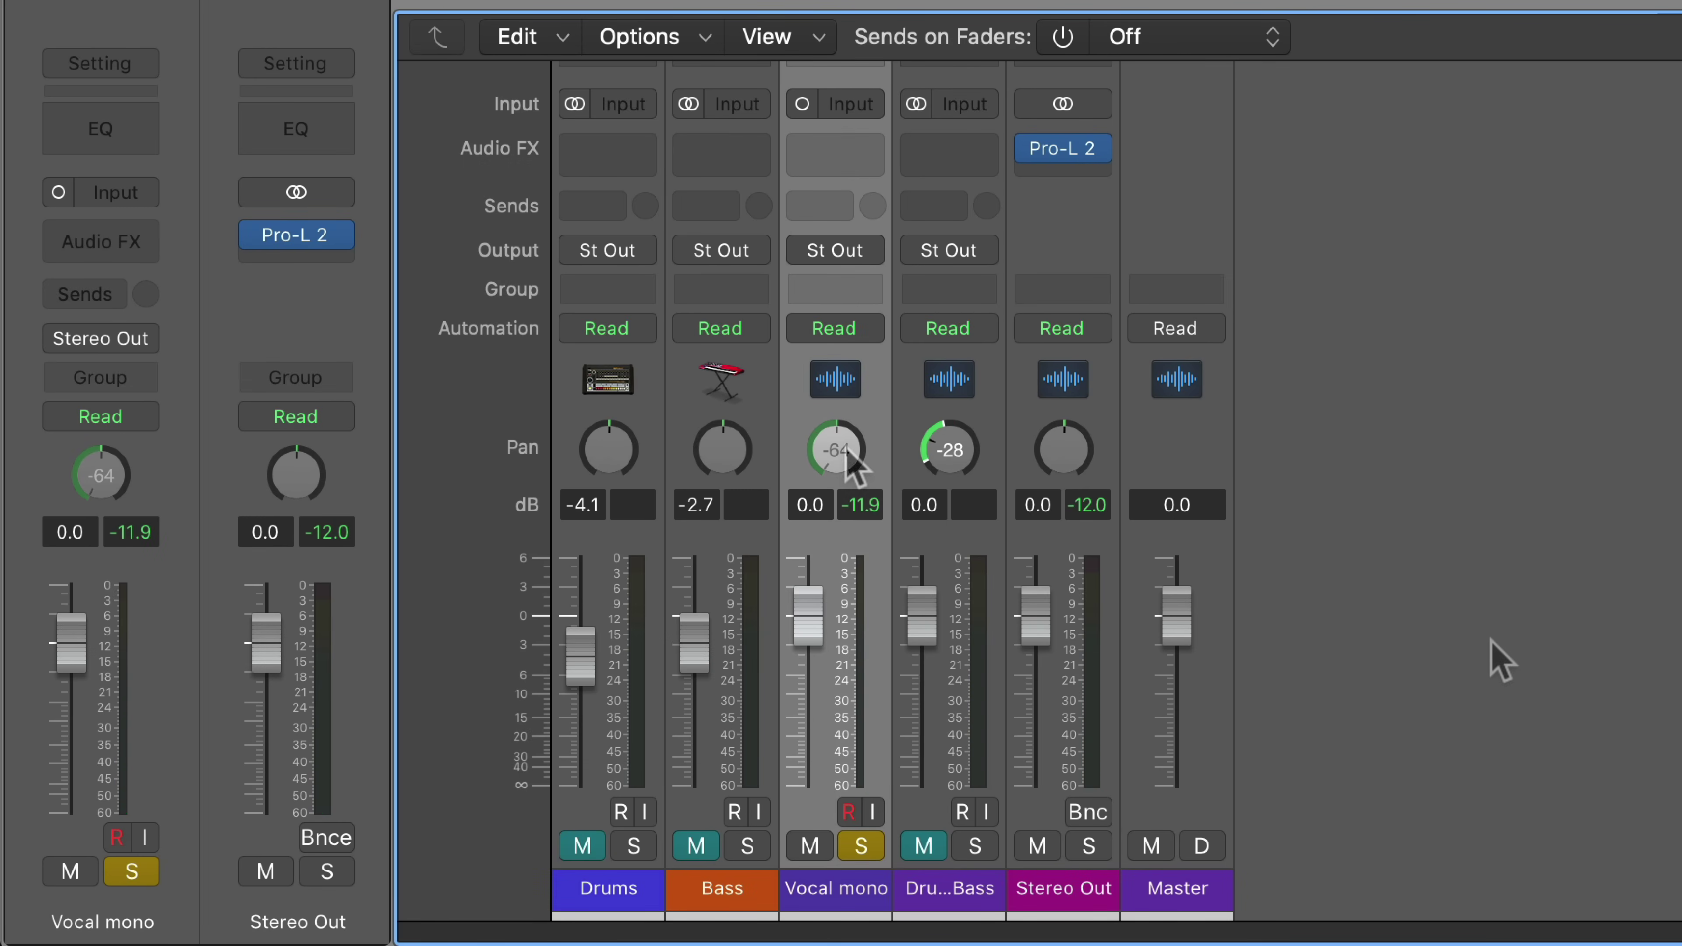
Step: Centre and mute Vocal mono, clearing its solo, then select and unmute the Bass channel
click(861, 846)
click(816, 847)
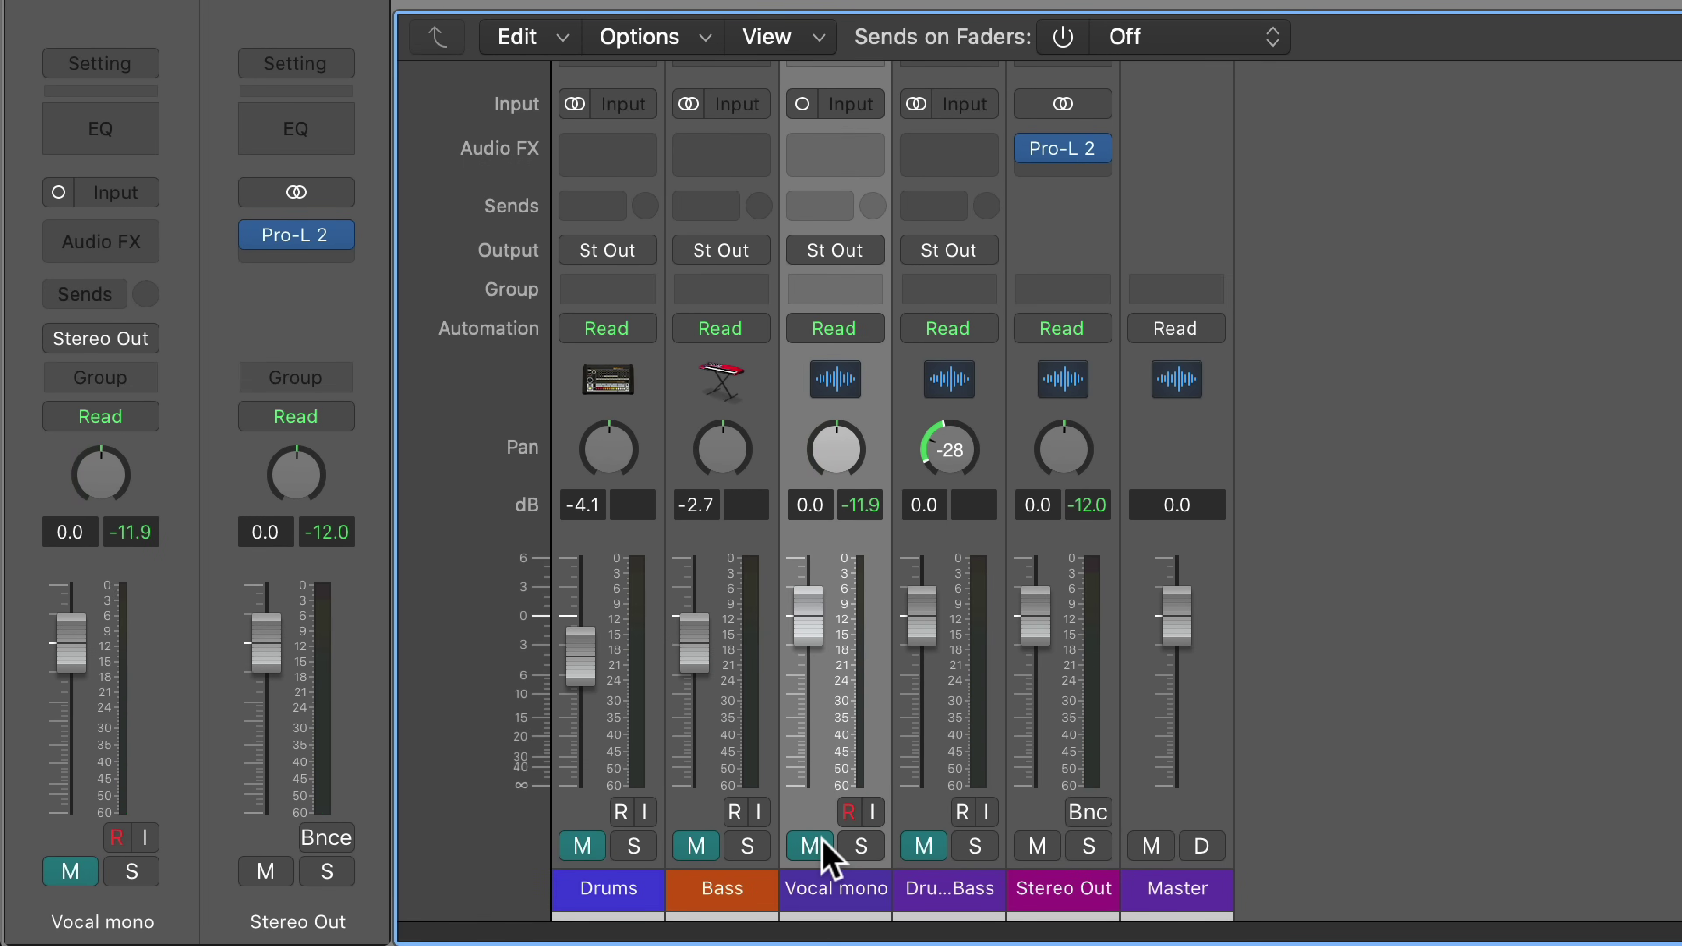
click(754, 891)
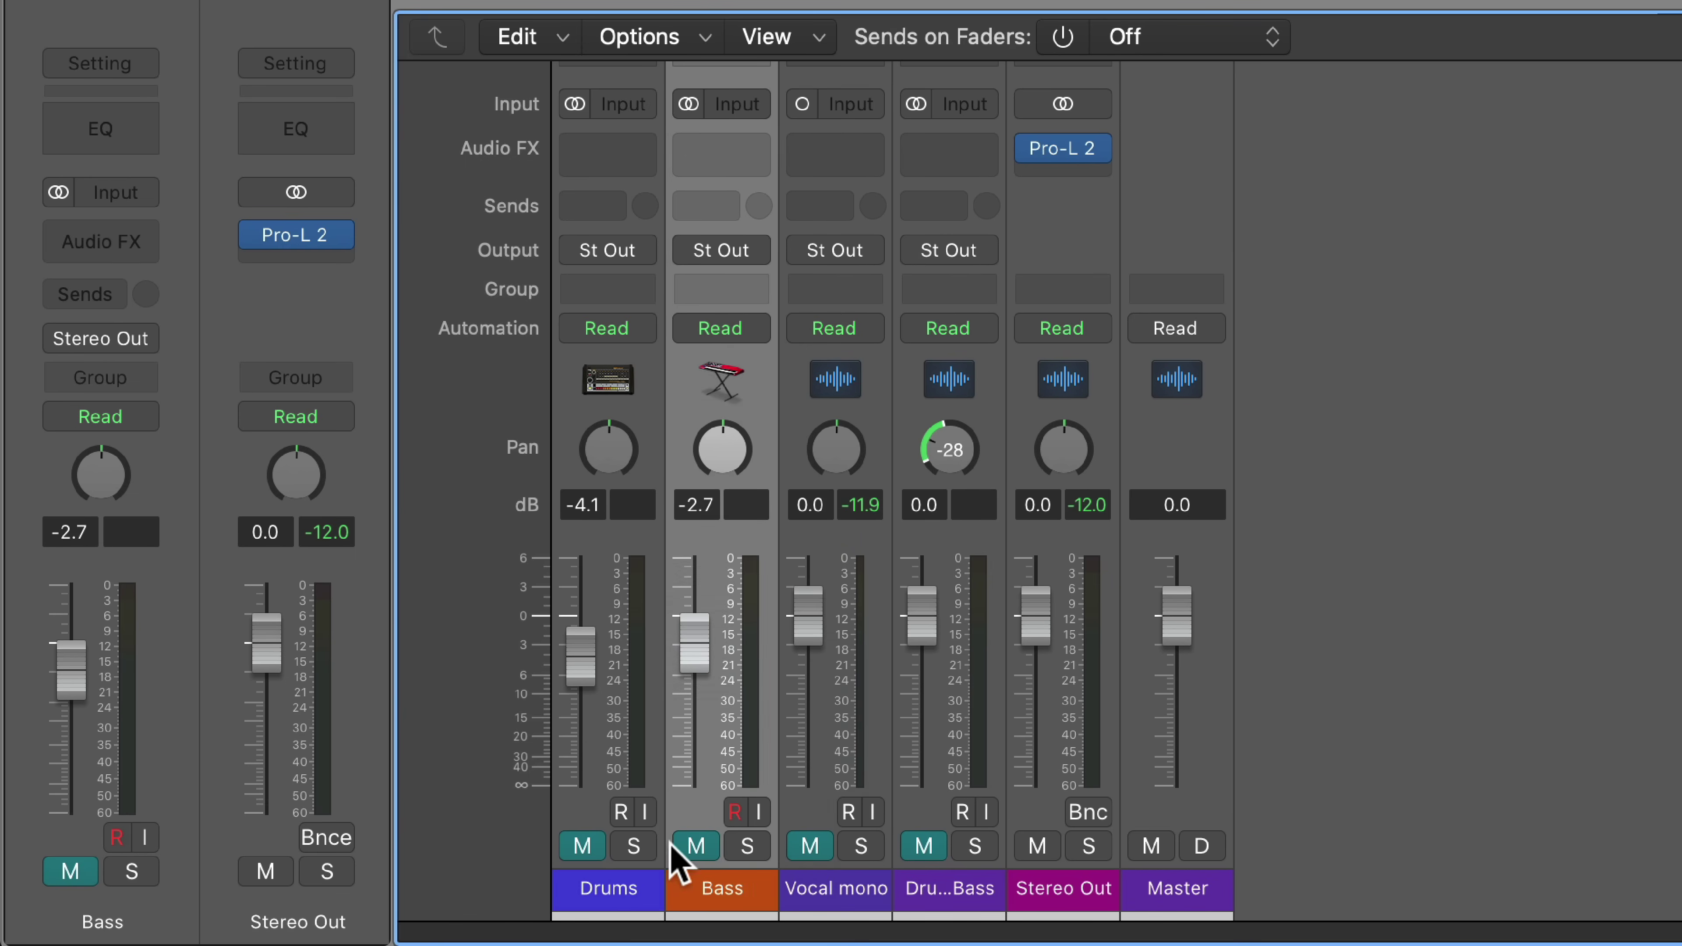
click(695, 847)
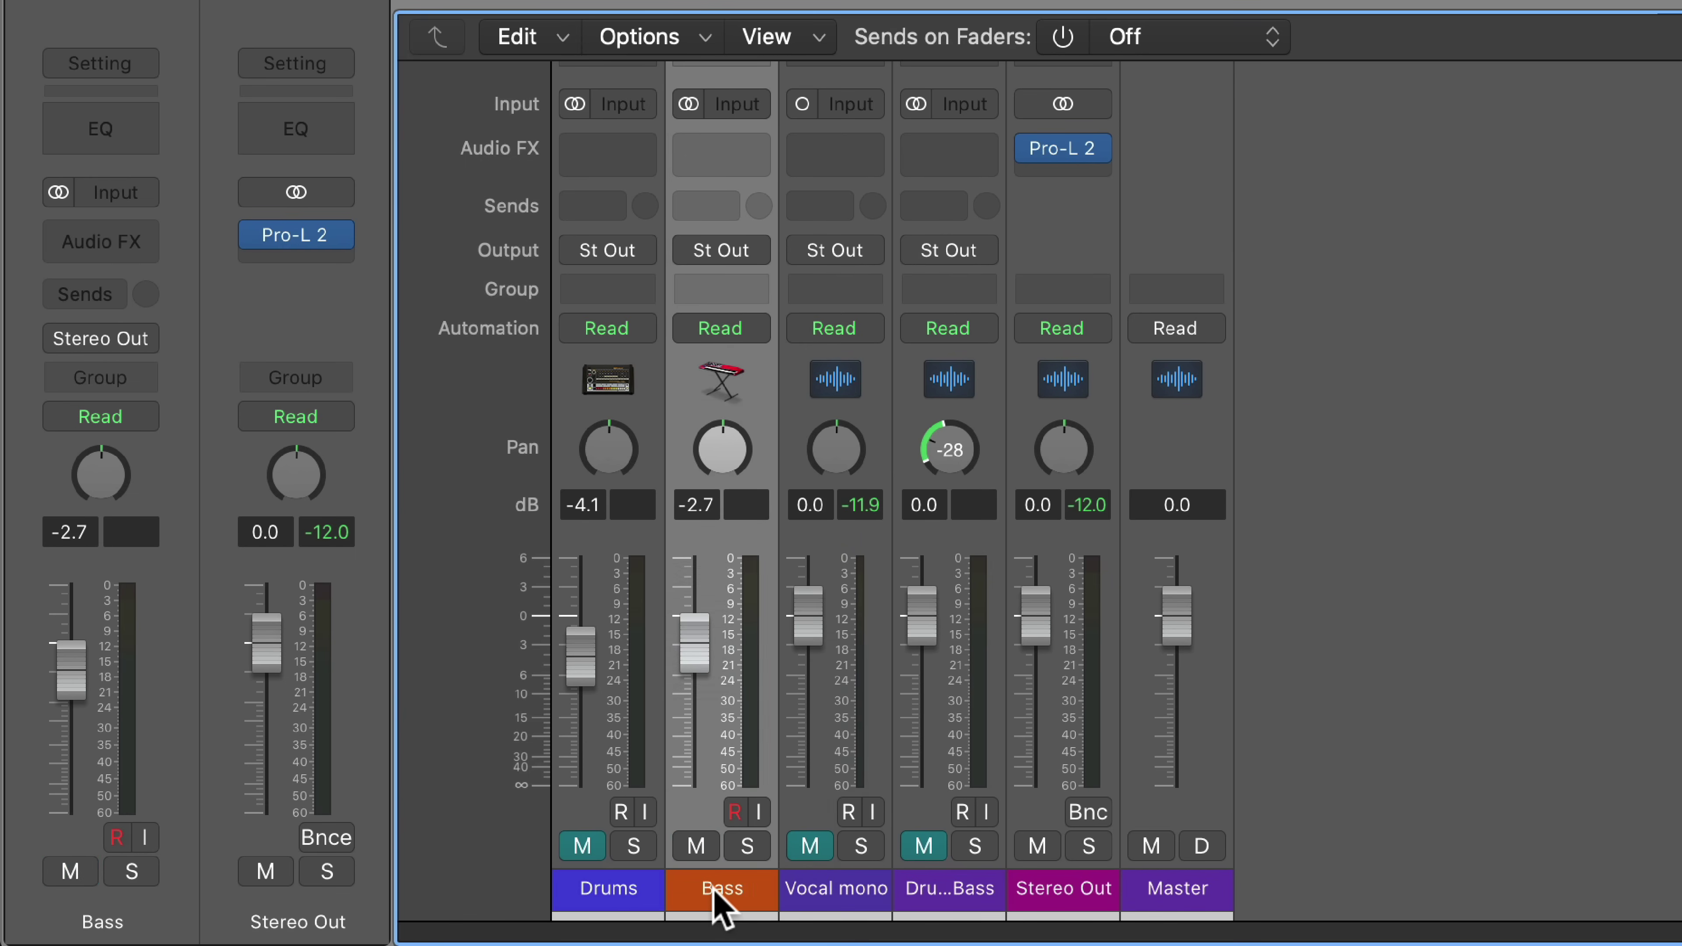
Step: Start playback, confirm Balance as the Bass pan mode, and pan Bass to -53
key(space)
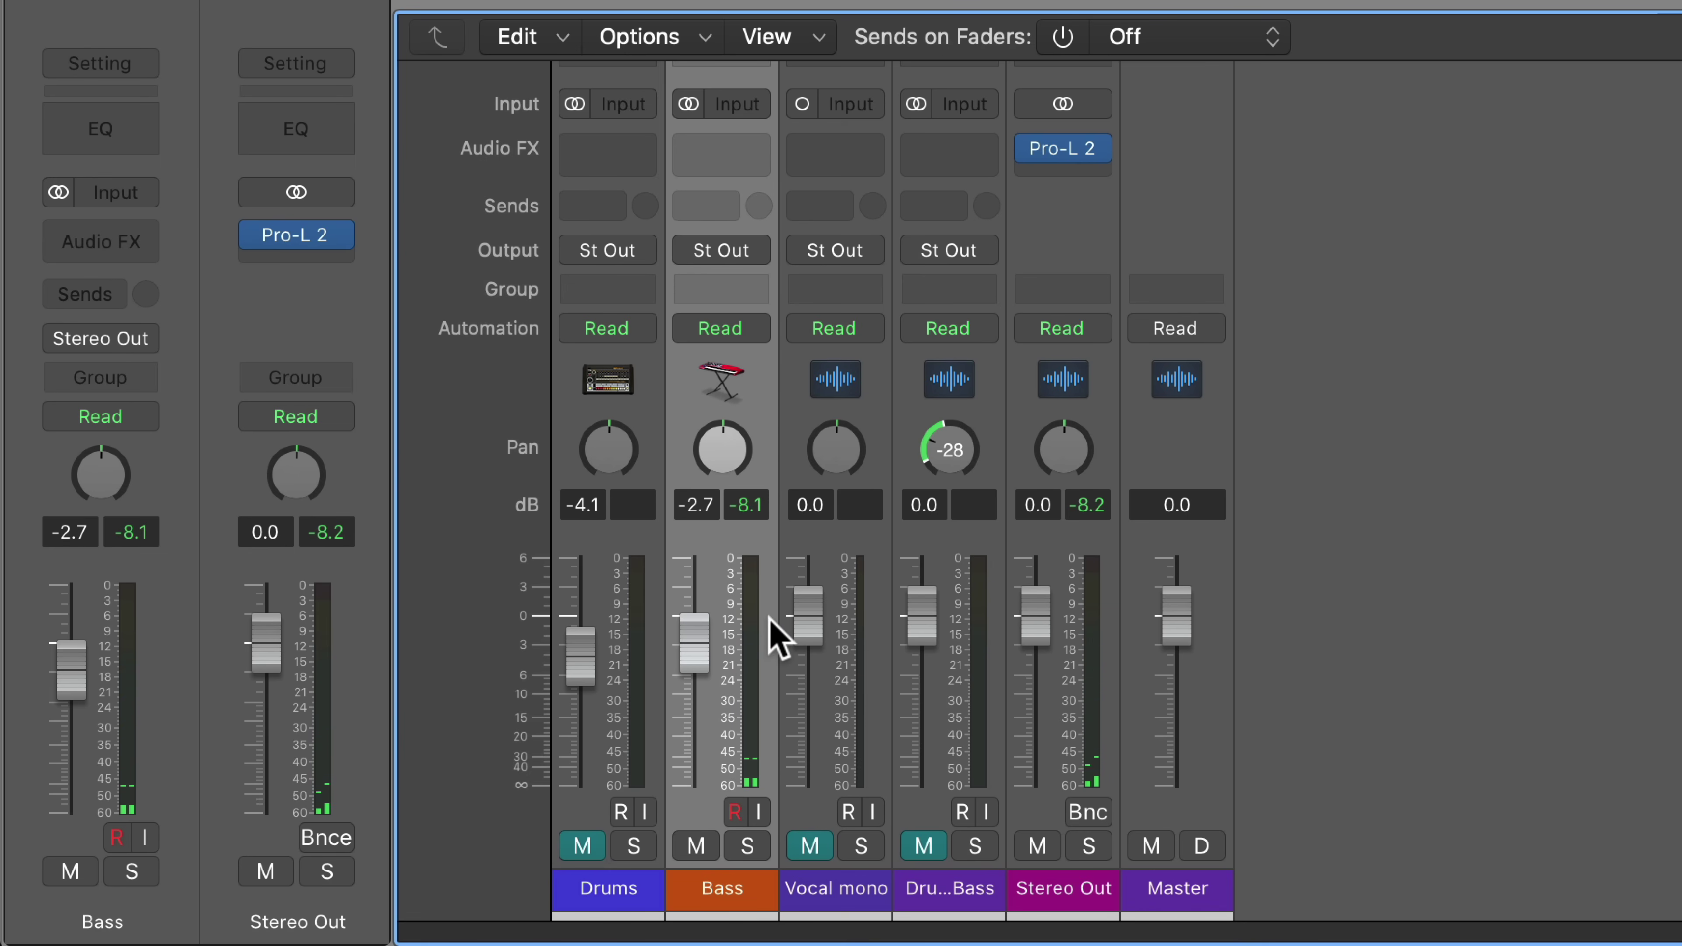
right_click(735, 449)
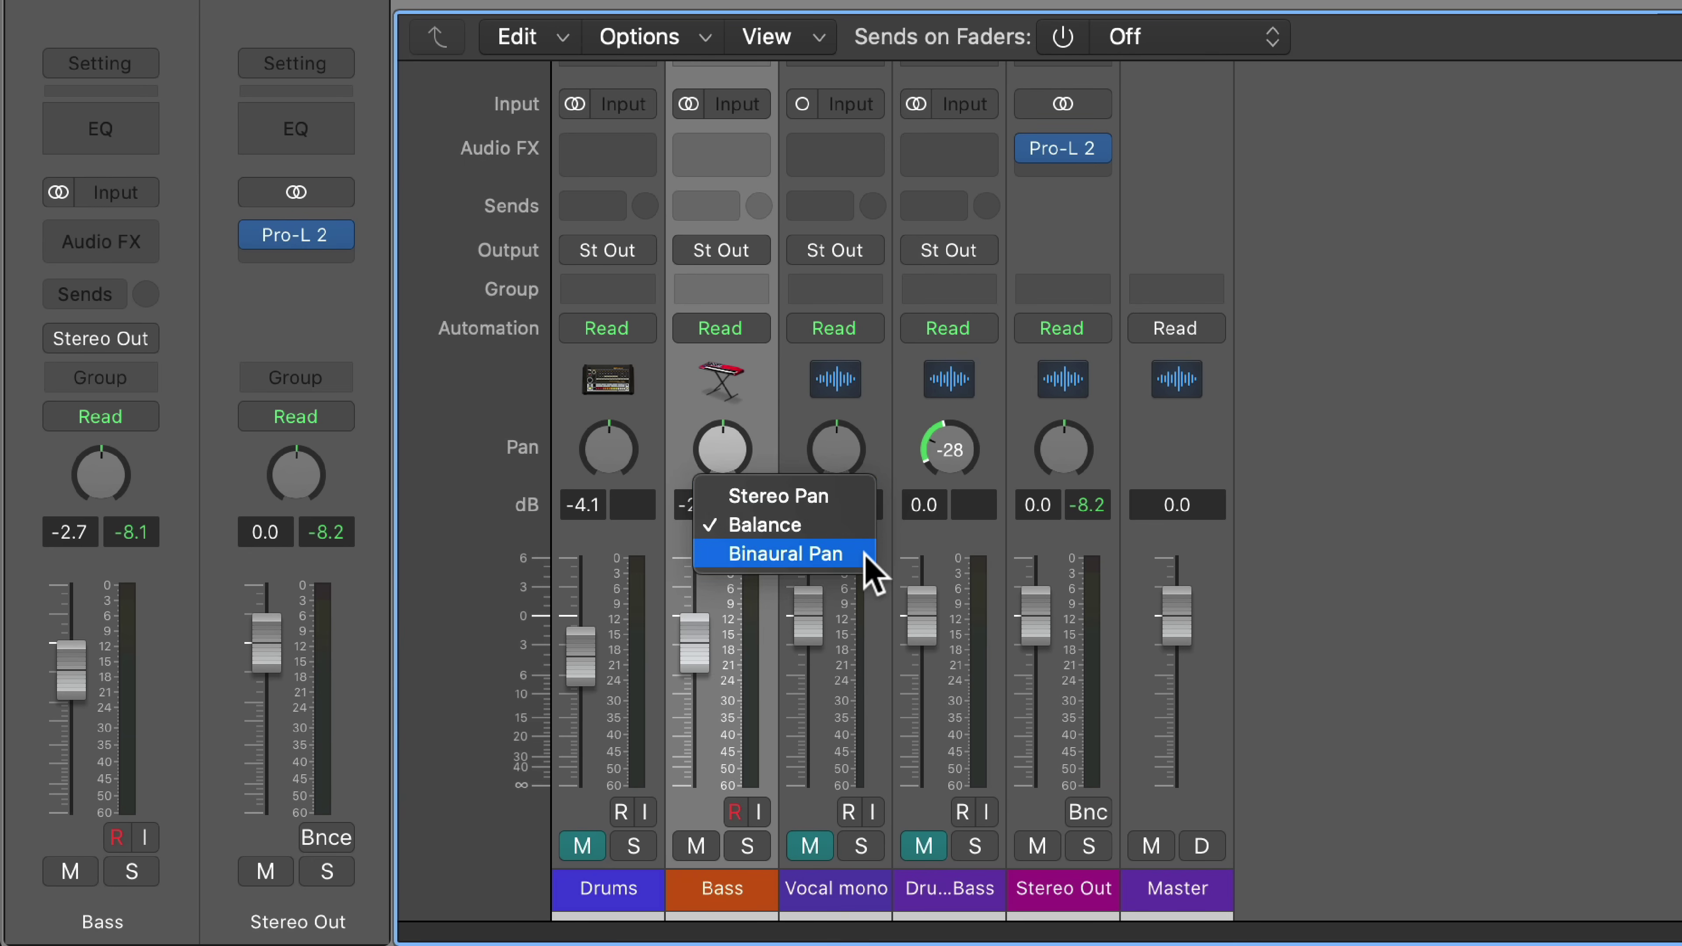
click(862, 525)
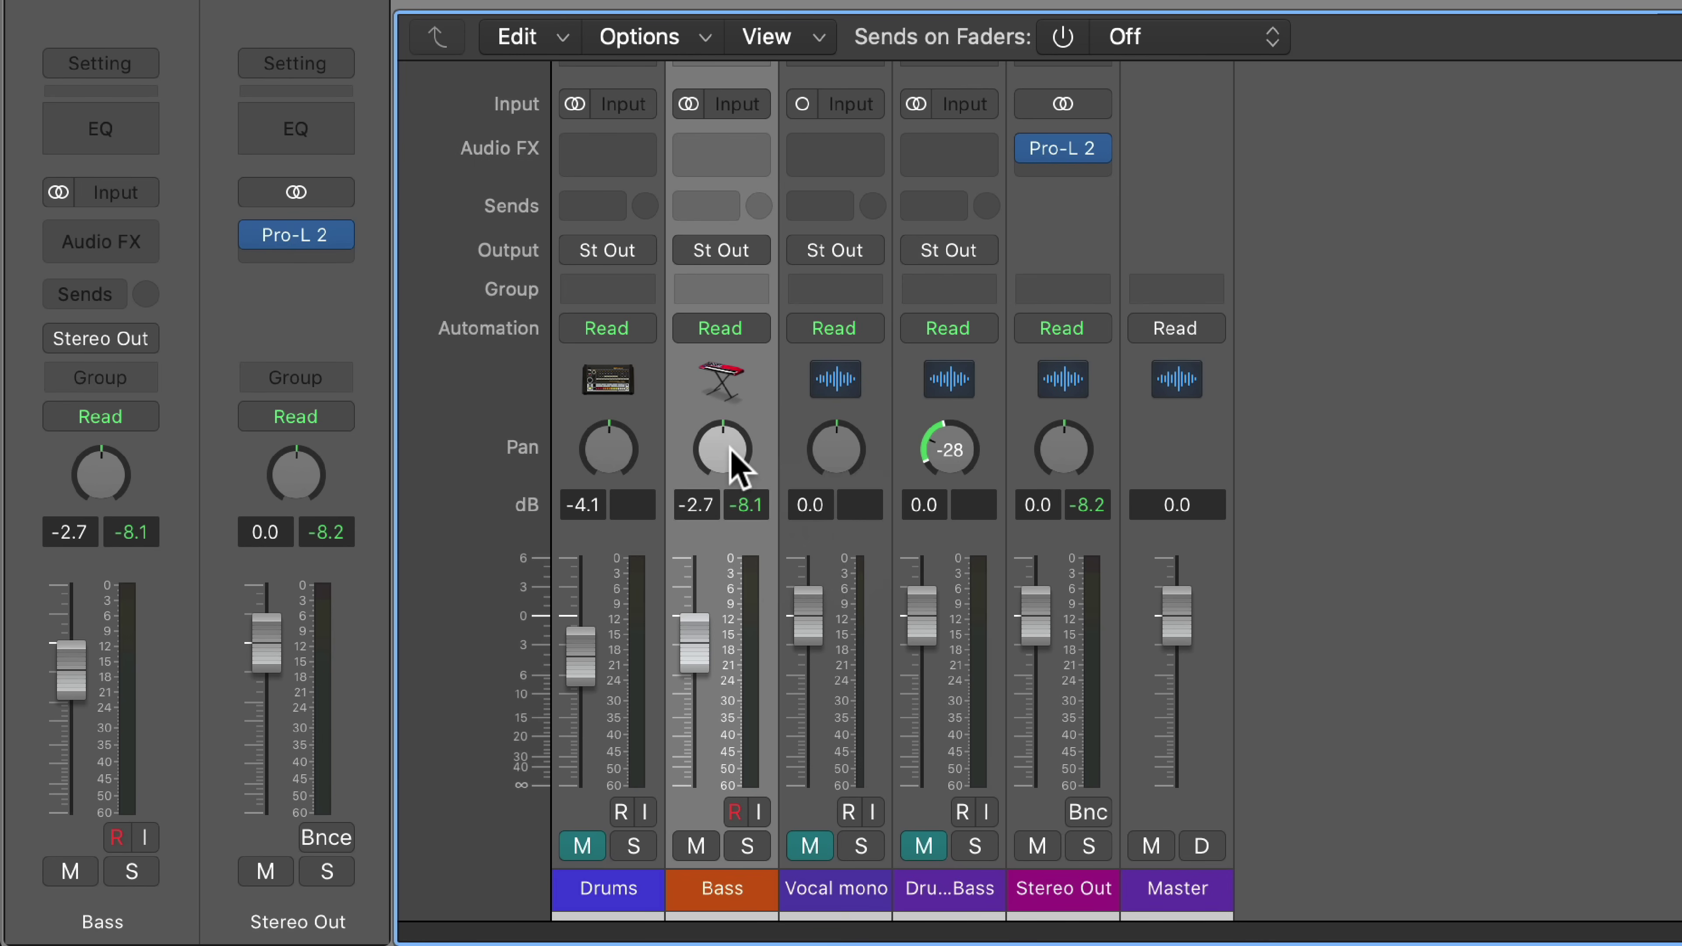
drag(735, 464, 735, 499)
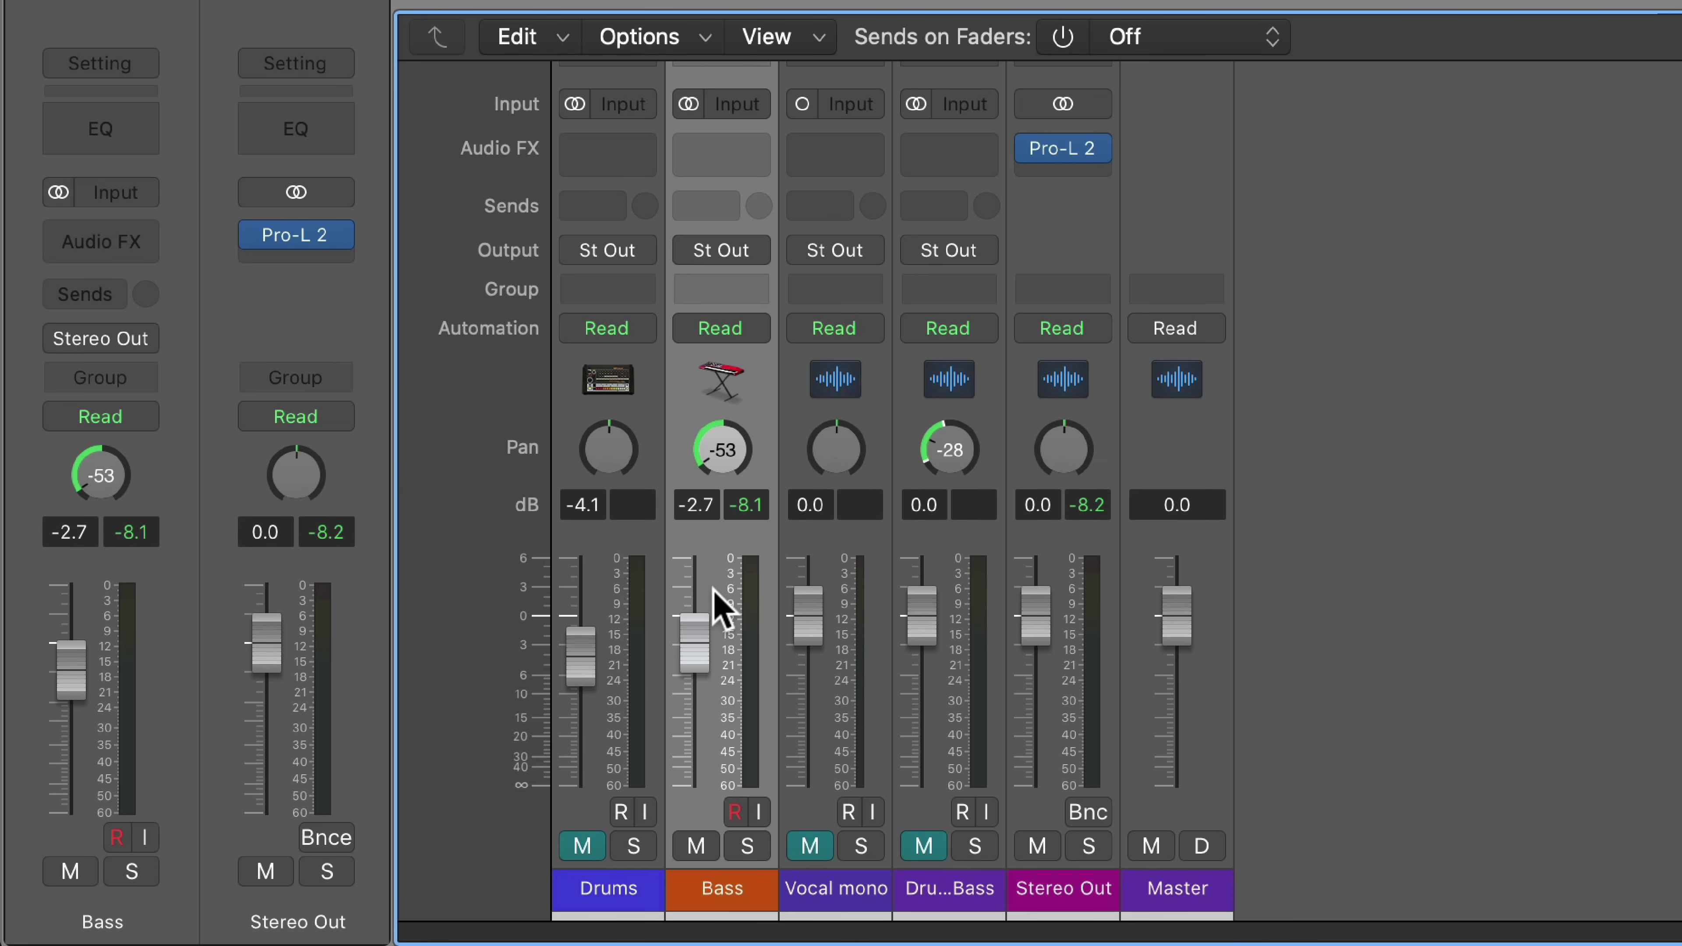
Step: During playback, sweep the Bass balance toward centre and right, keep Balance mode, then set it to -64
key(space)
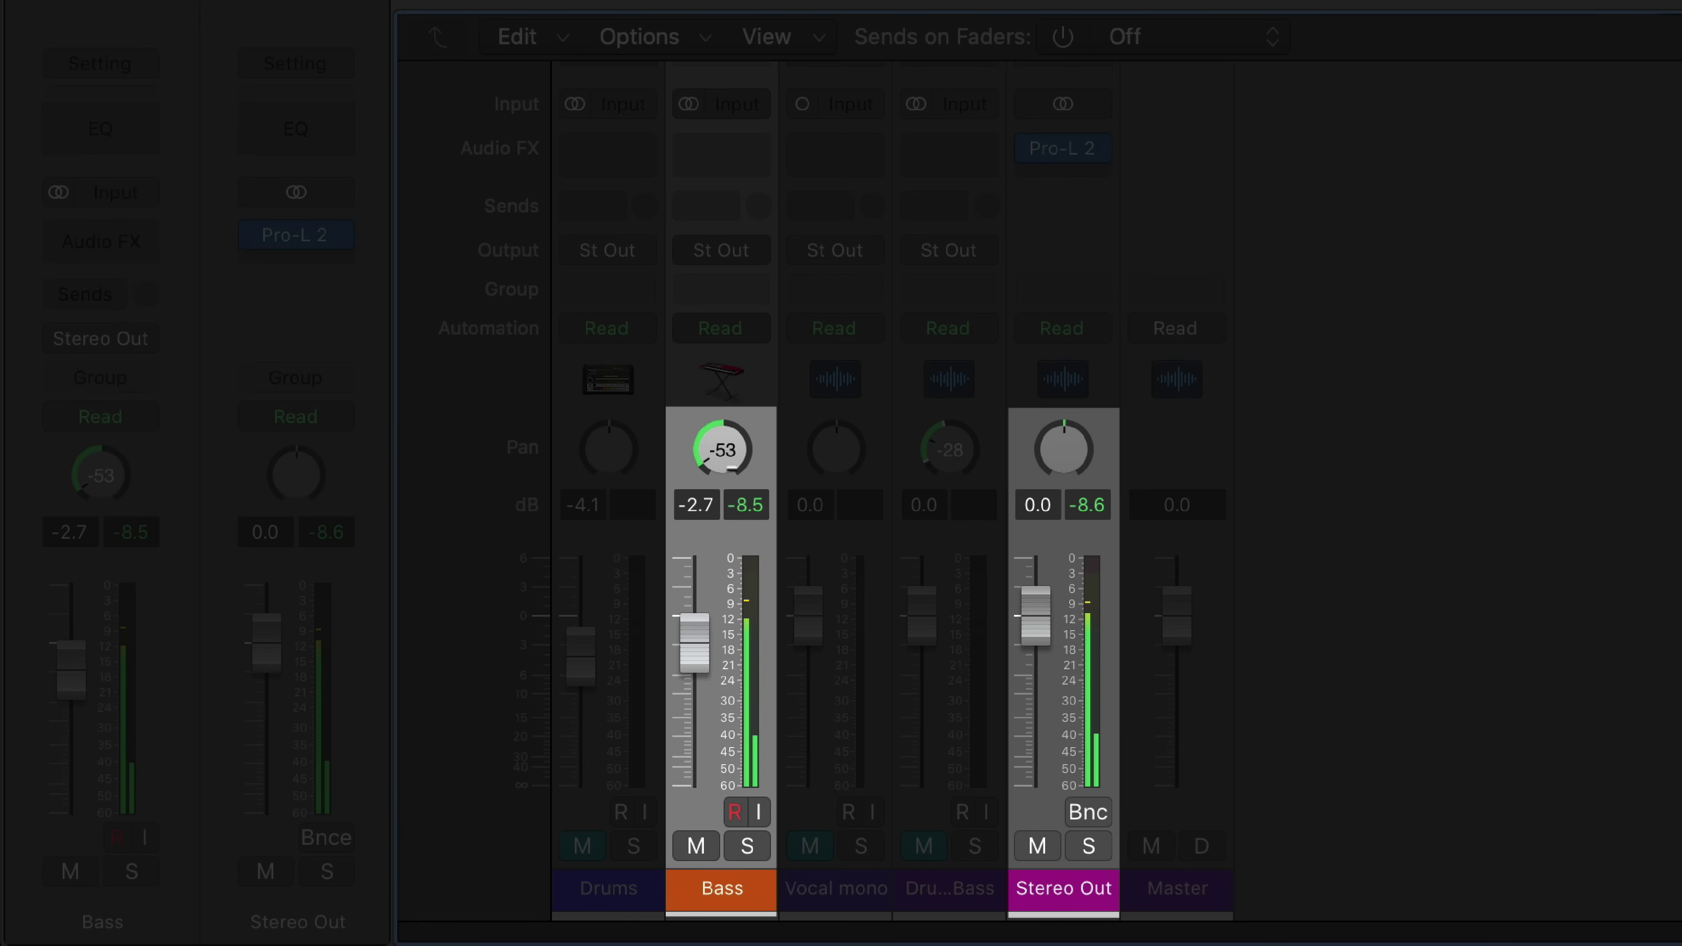
drag(732, 468, 726, 209)
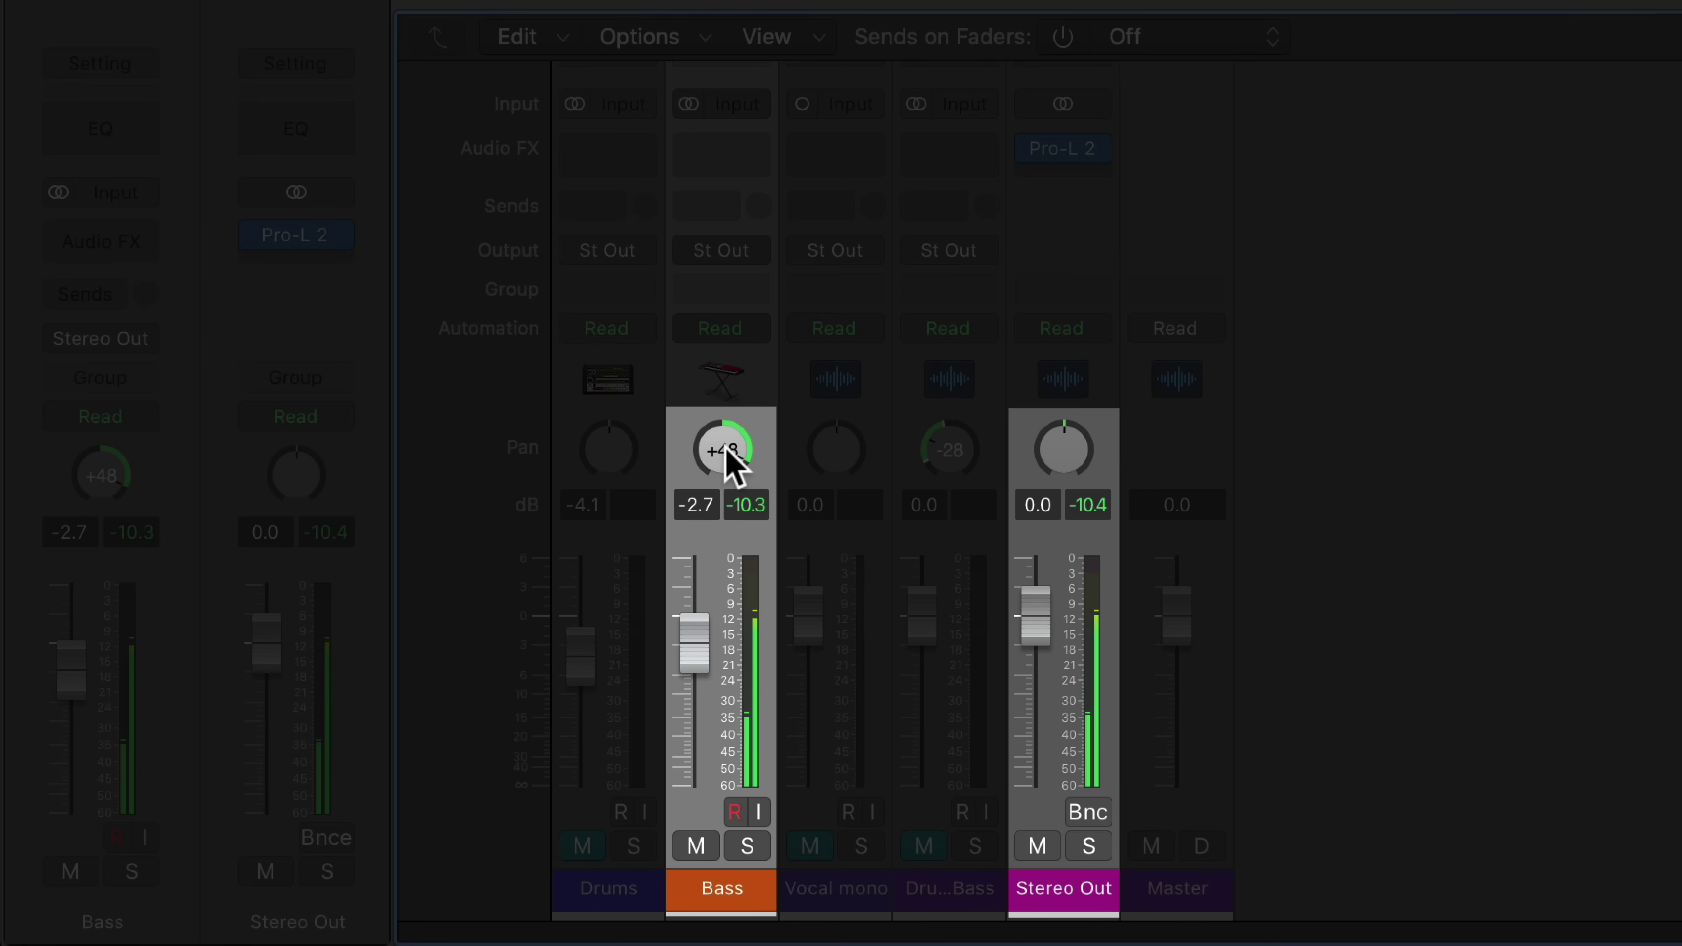
drag(734, 464, 705, 507)
right_click(722, 451)
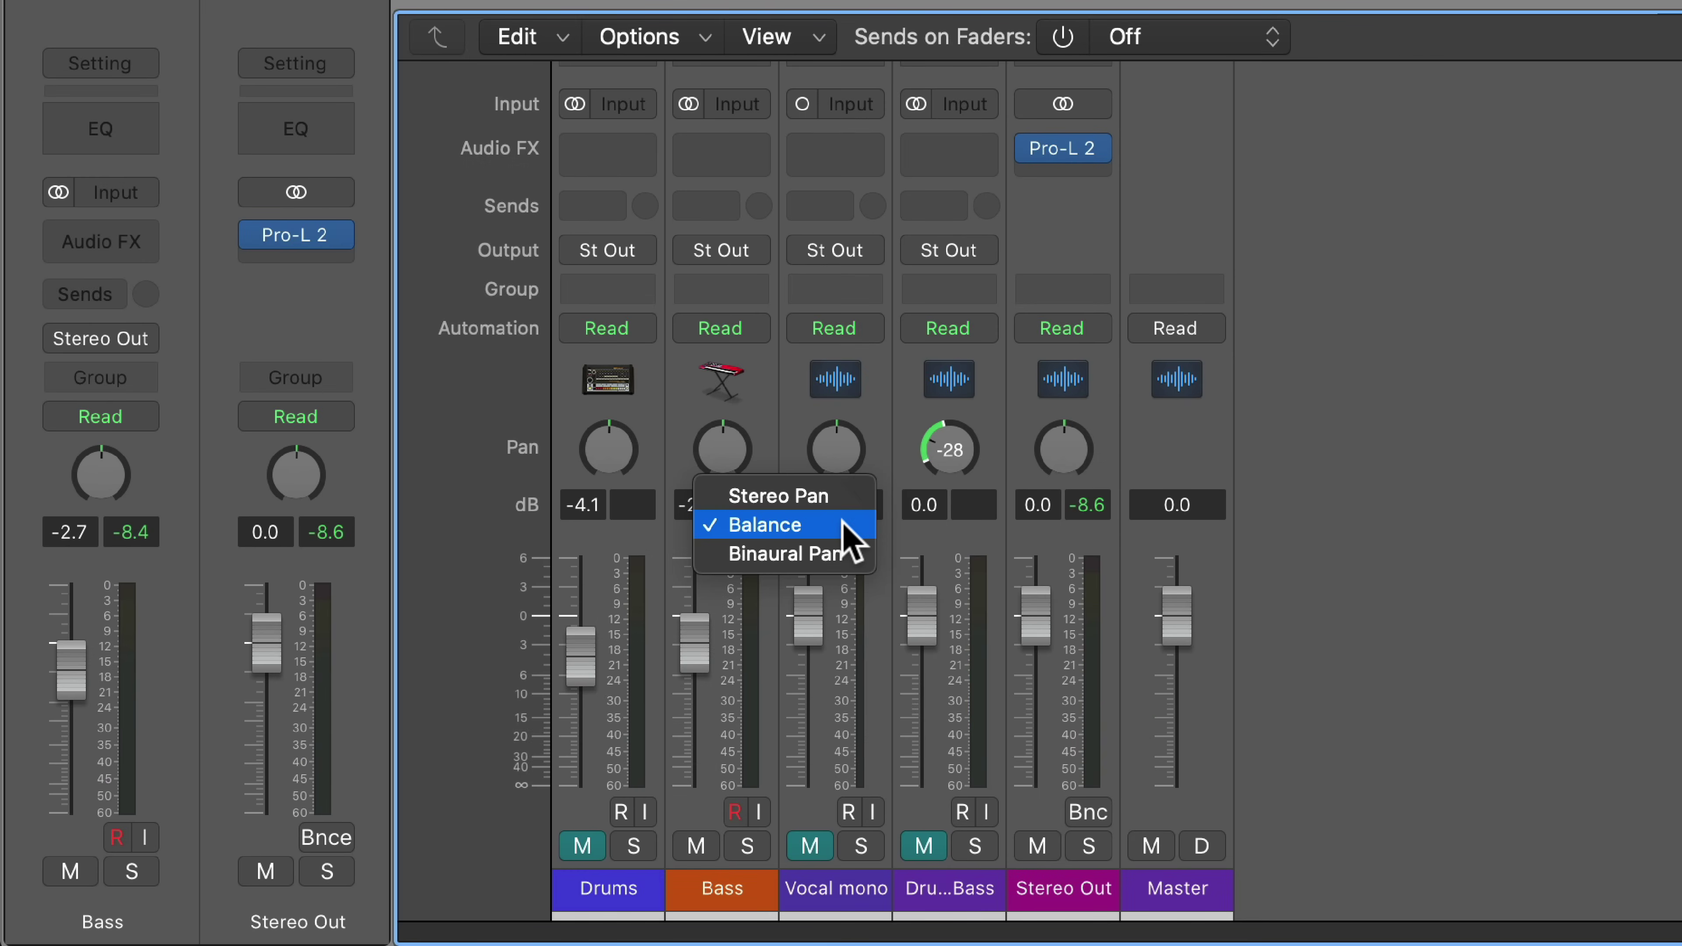
click(842, 519)
drag(751, 459, 735, 663)
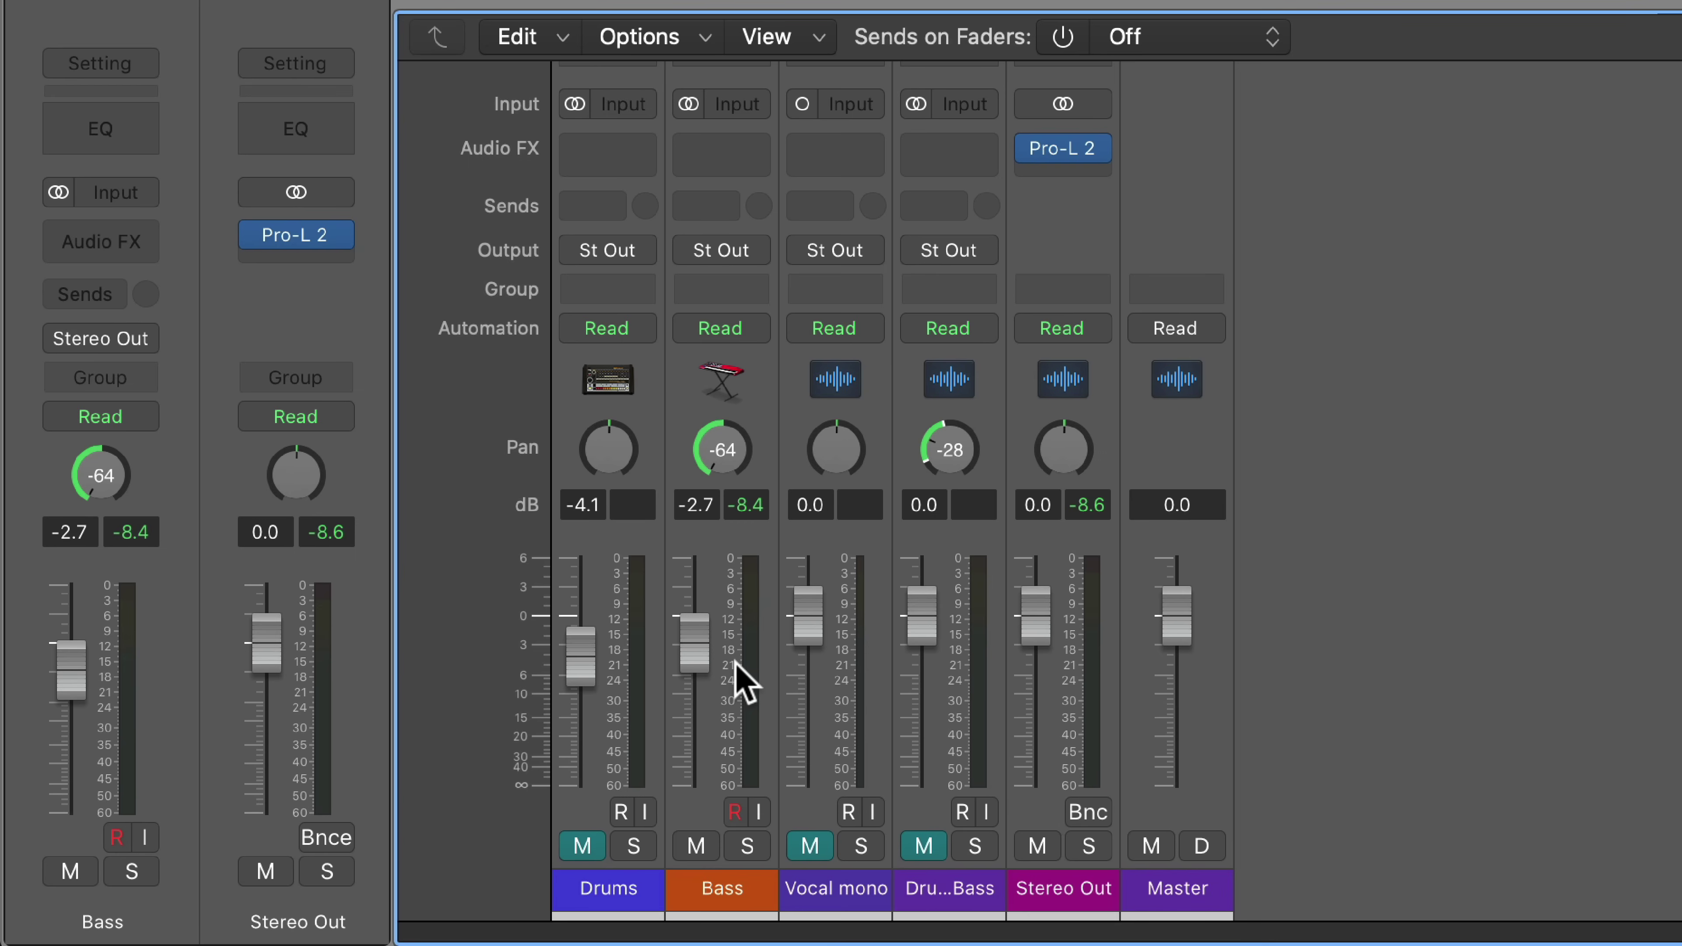
Step: During playback, swing the Bass balance hard right to +63, then reset it to centre
key(space)
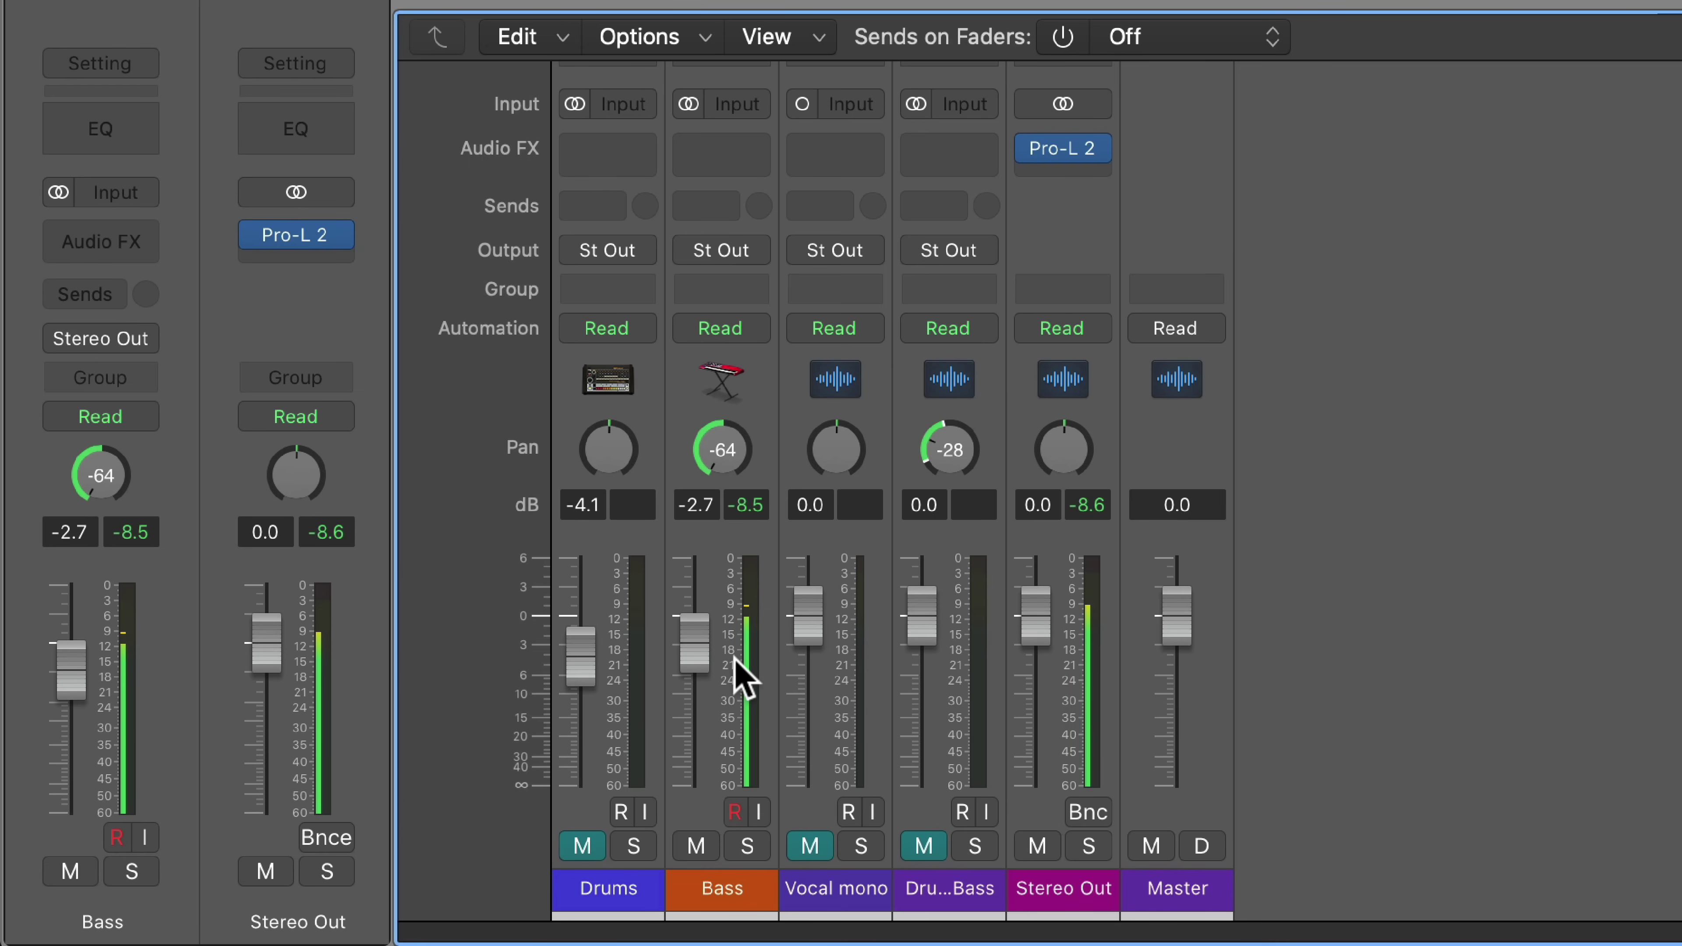
drag(734, 457, 734, 378)
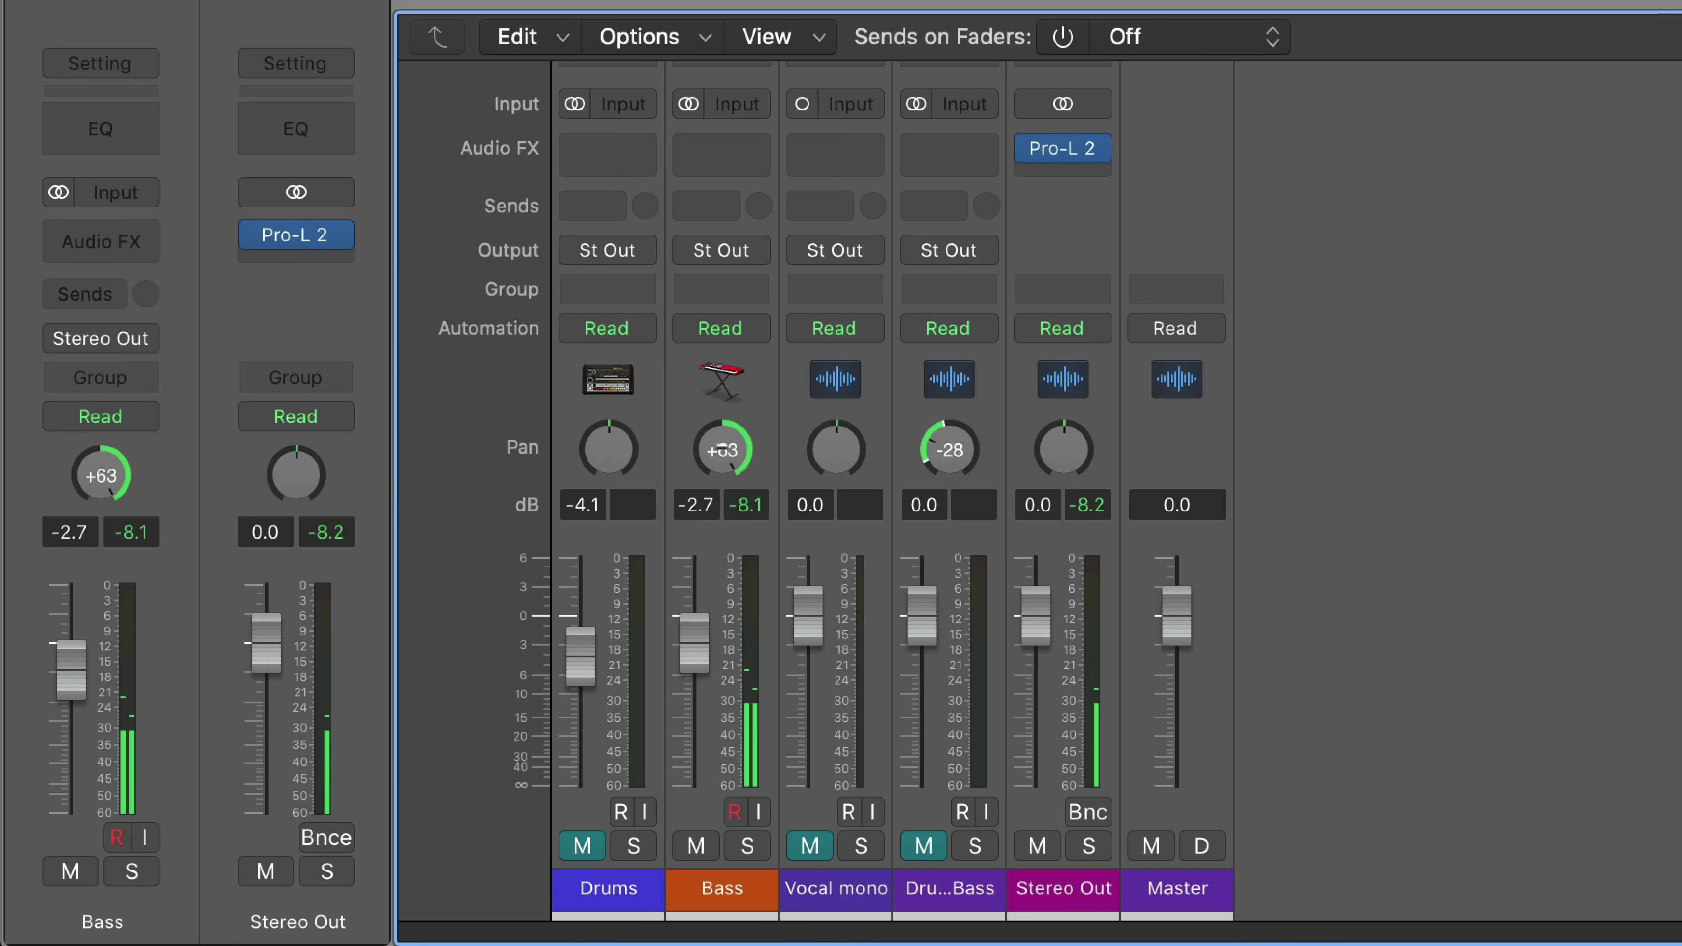
drag(722, 449, 713, 376)
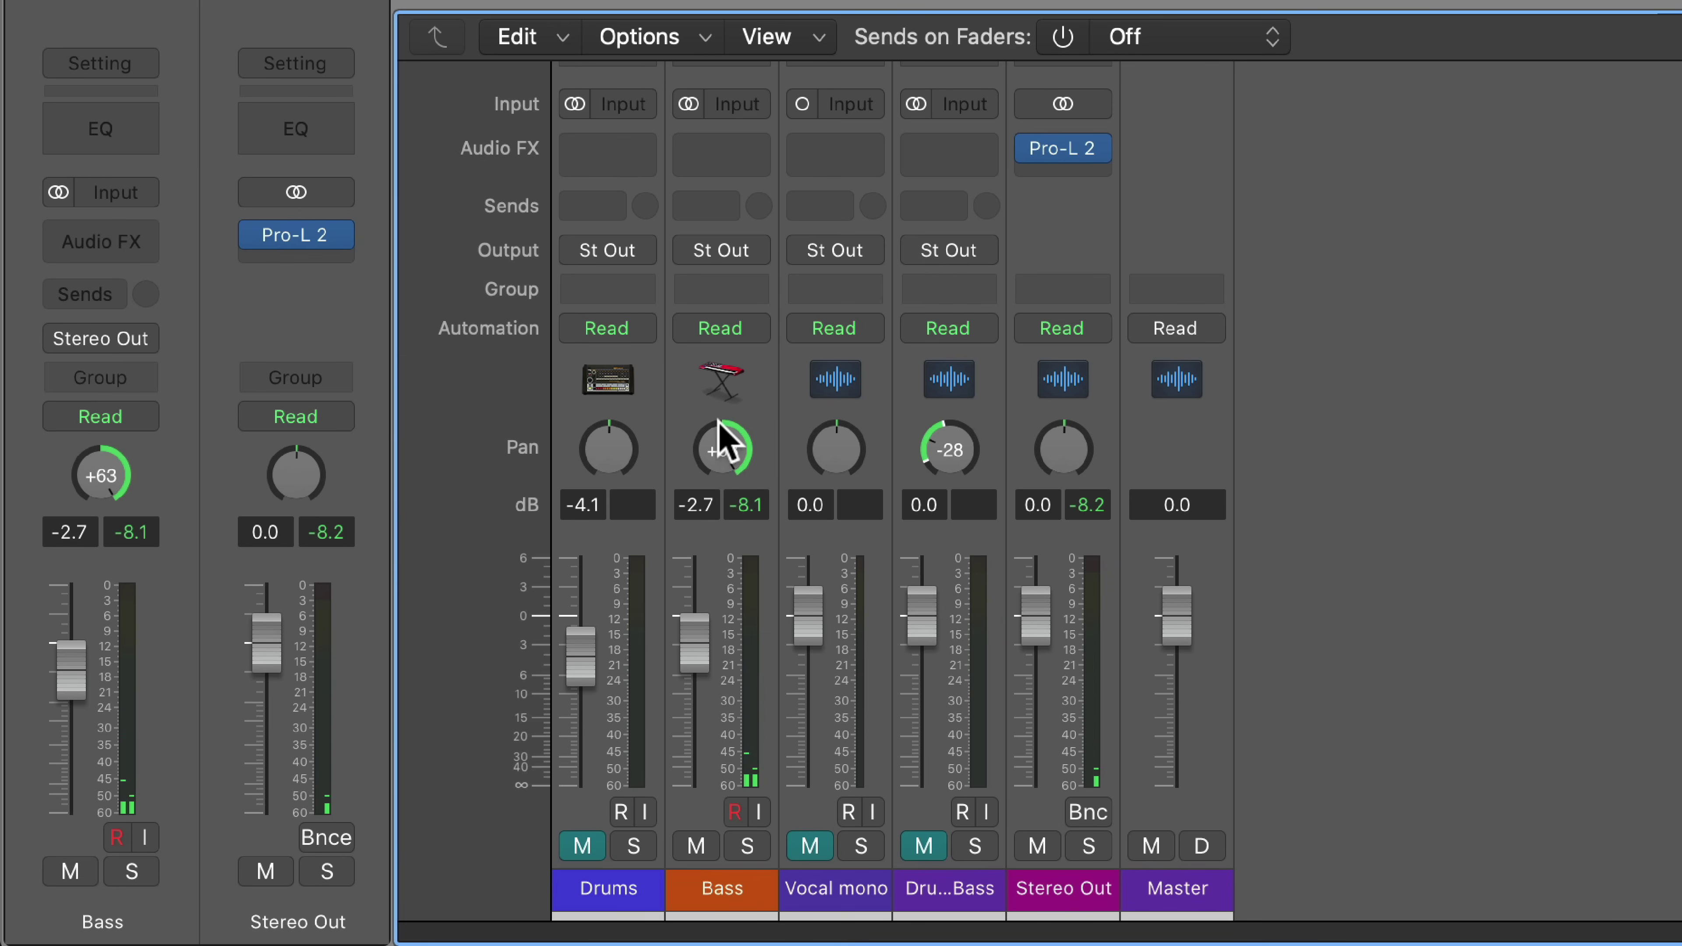
alt+click(727, 464)
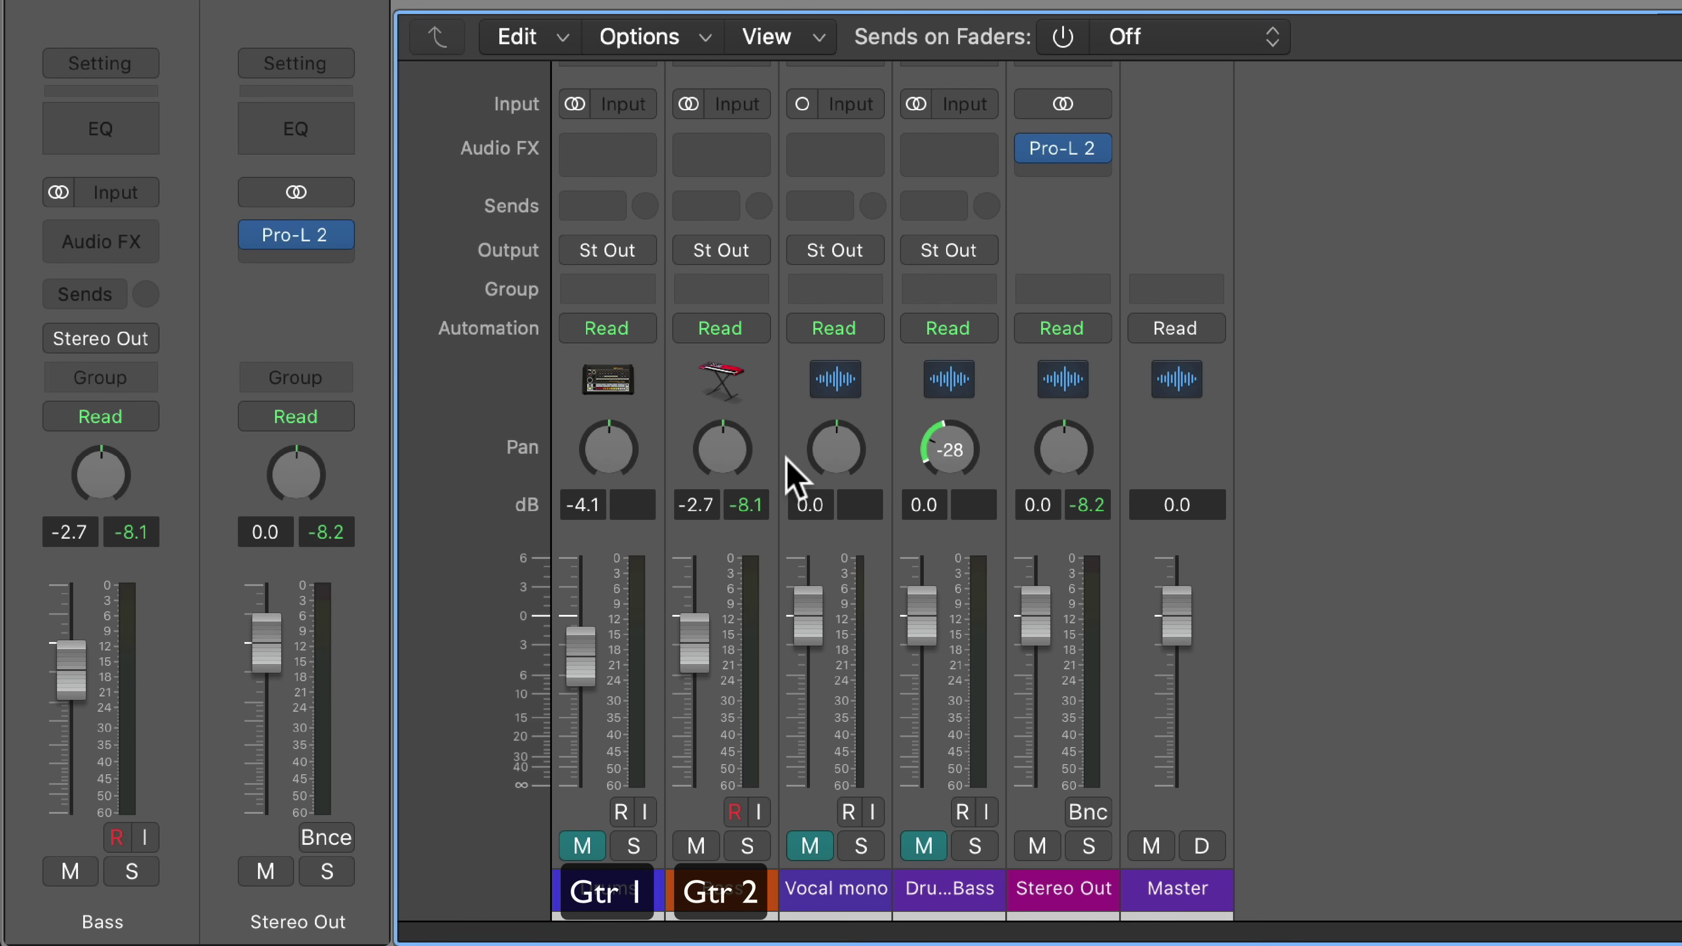
Step: Spread the Drums pan hard left to -64 and the Bass pan right past +33
drag(724, 473, 725, 444)
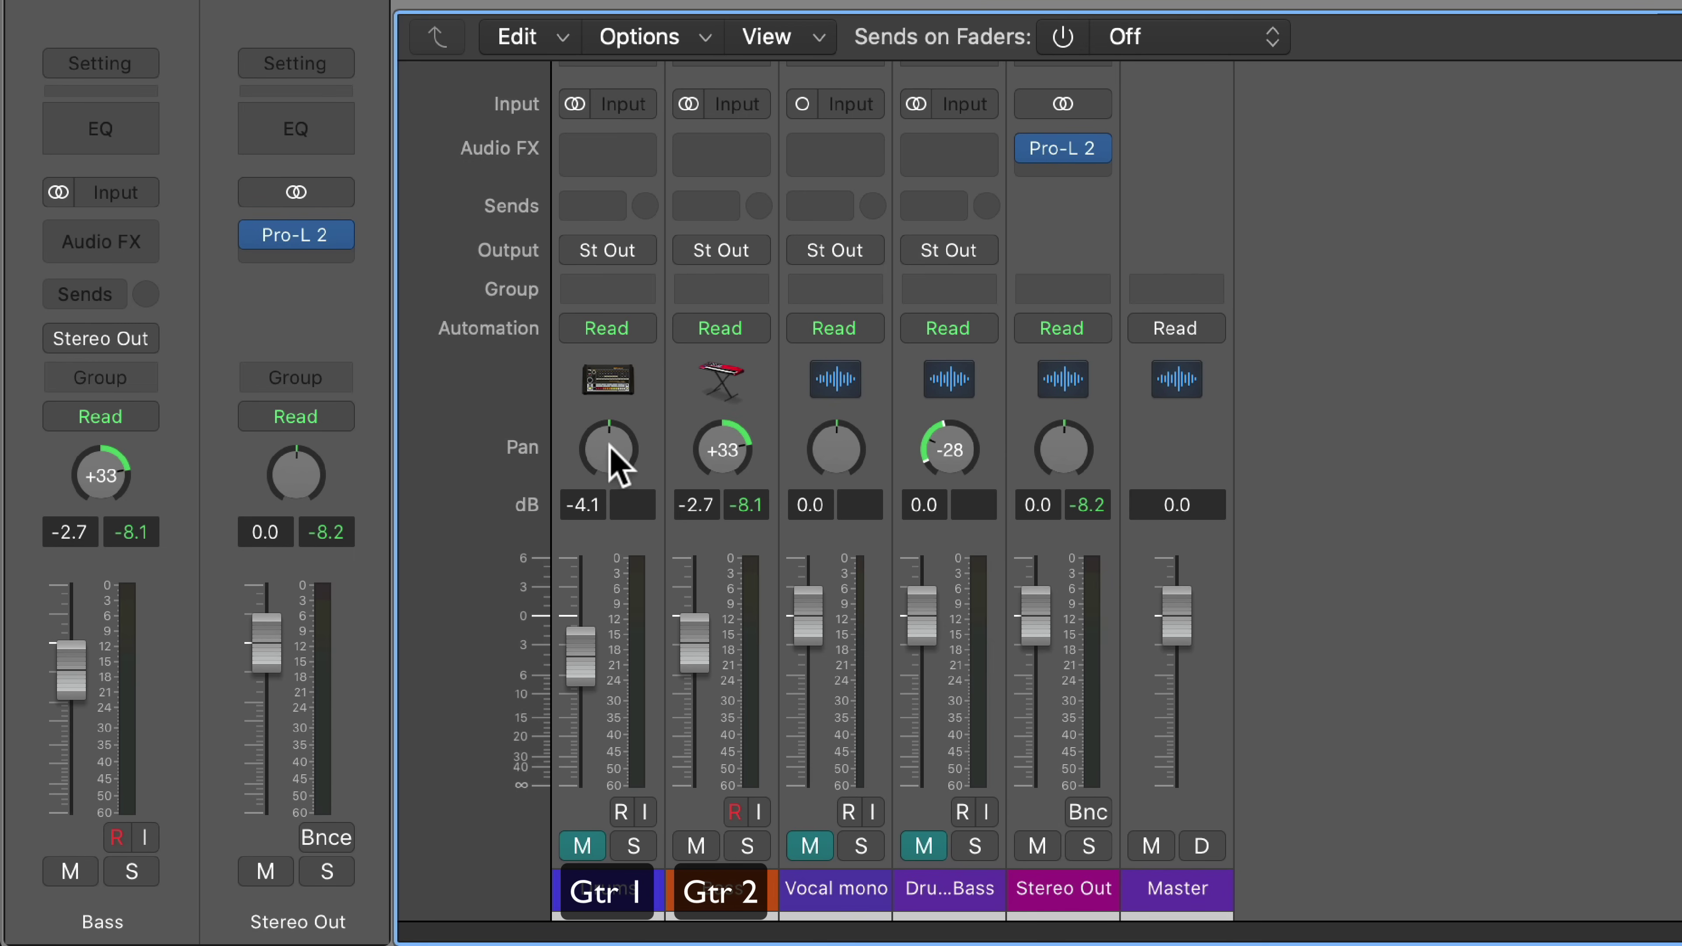
drag(610, 452, 620, 515)
drag(708, 479, 708, 458)
click(628, 884)
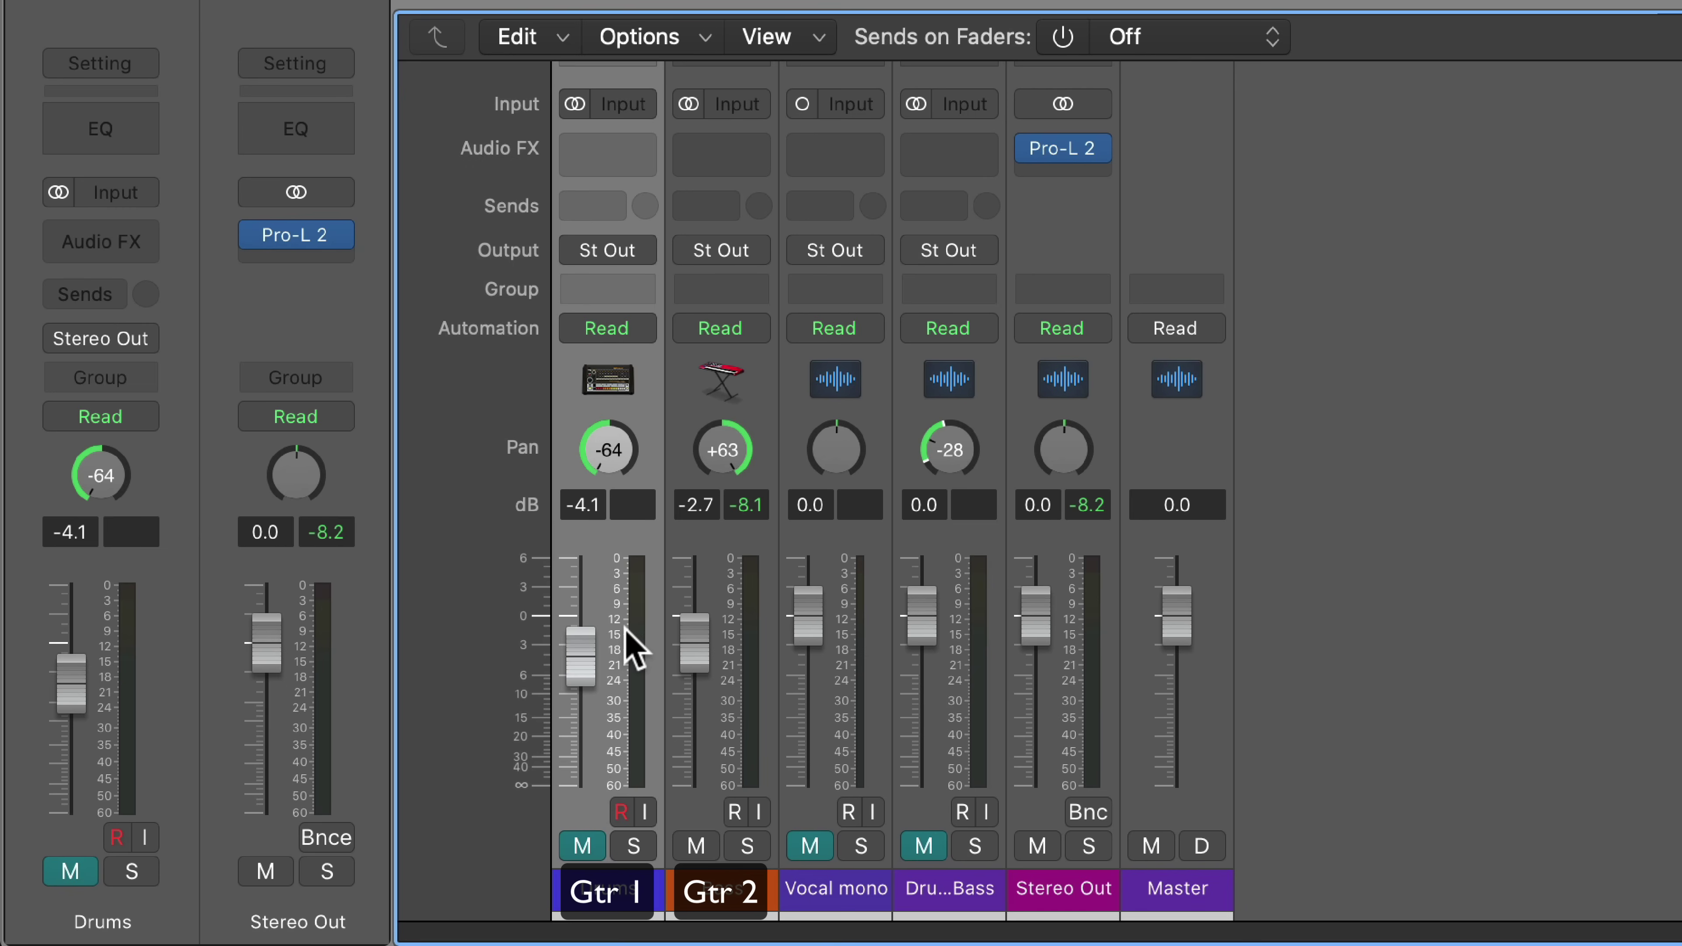
click(722, 903)
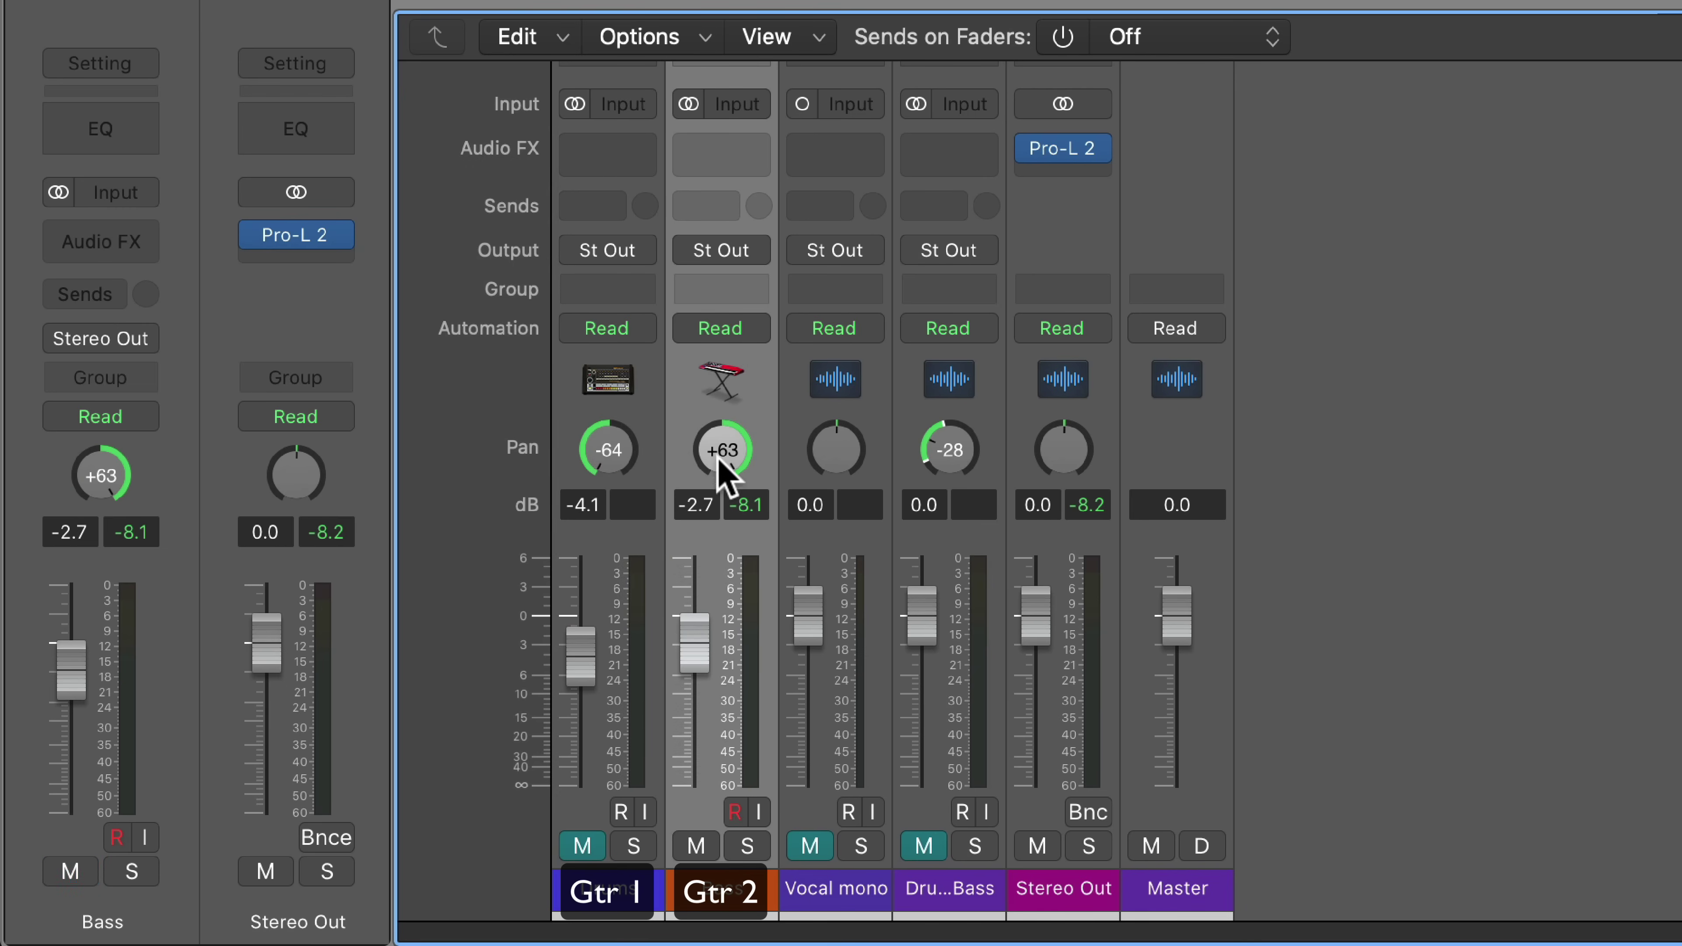
Step: Bring Bass back to +23 and Drums to -25, then reset both pans to centre
drag(736, 456, 726, 554)
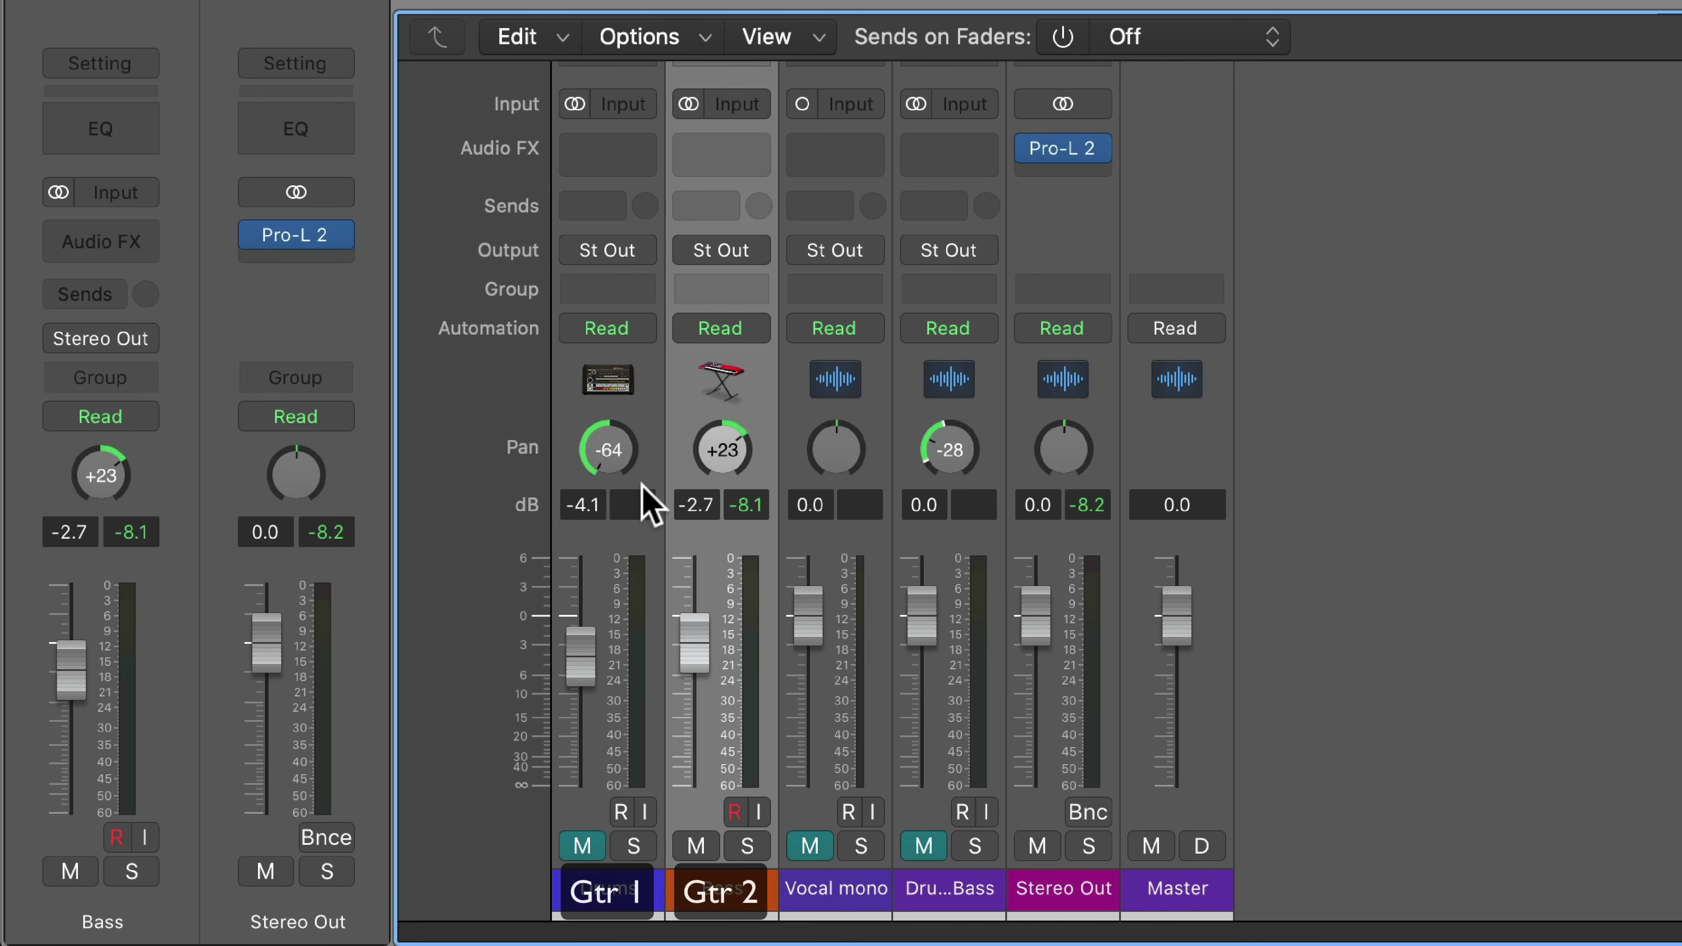
drag(612, 459, 620, 454)
alt+click(616, 453)
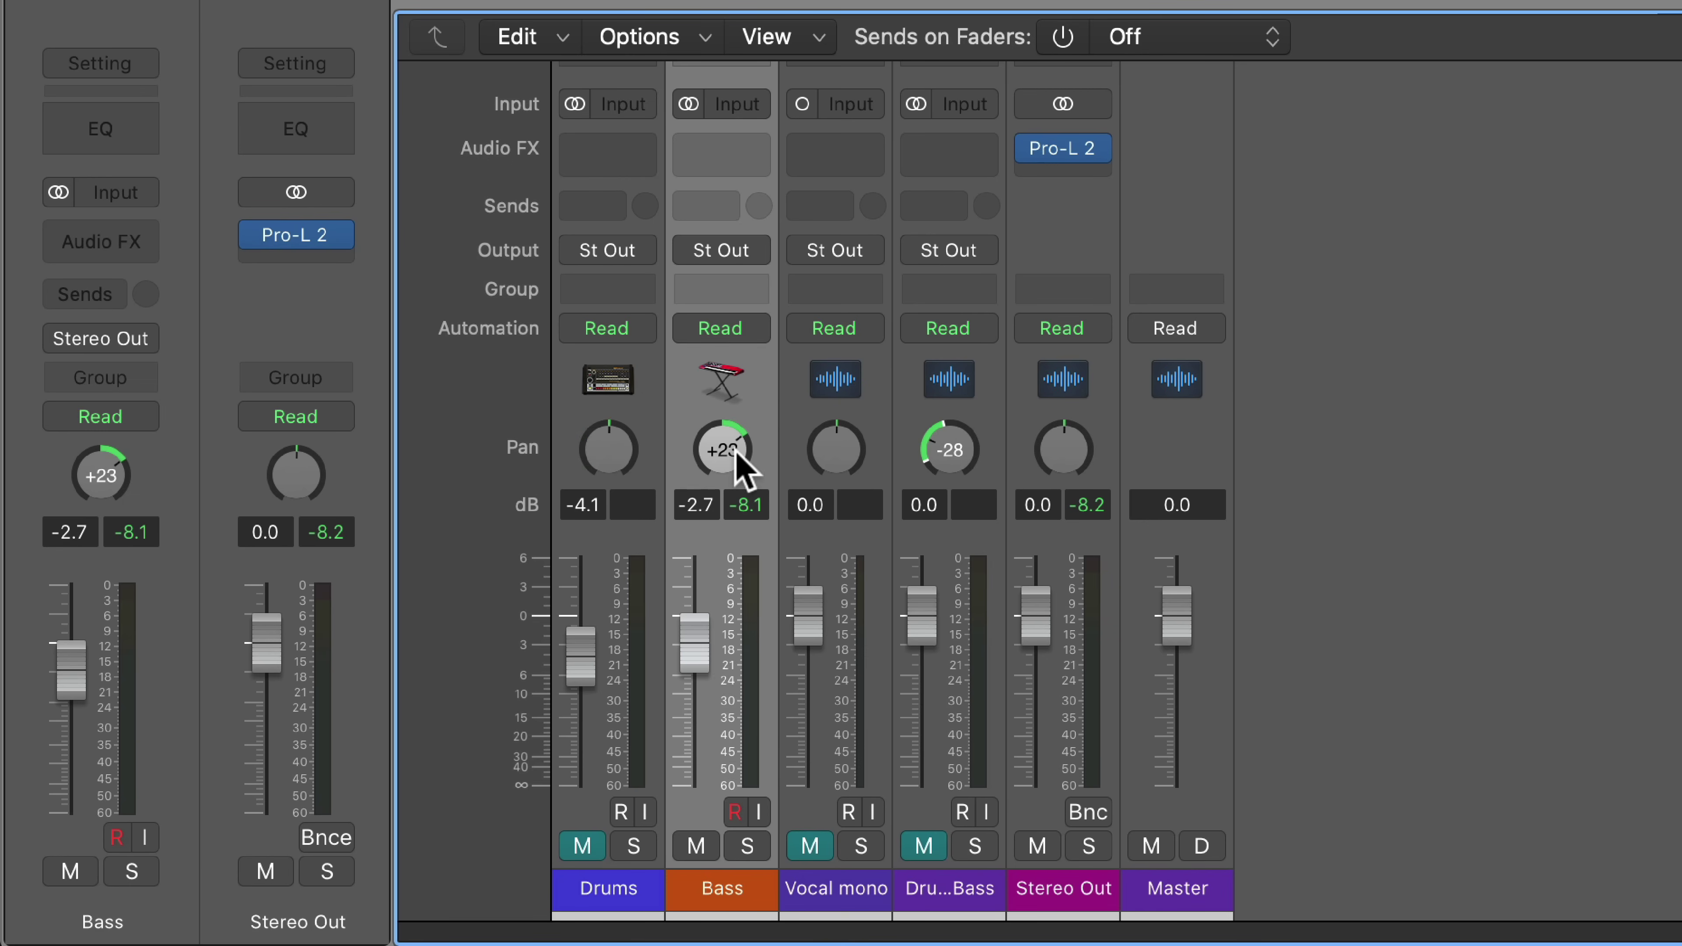
alt+click(728, 452)
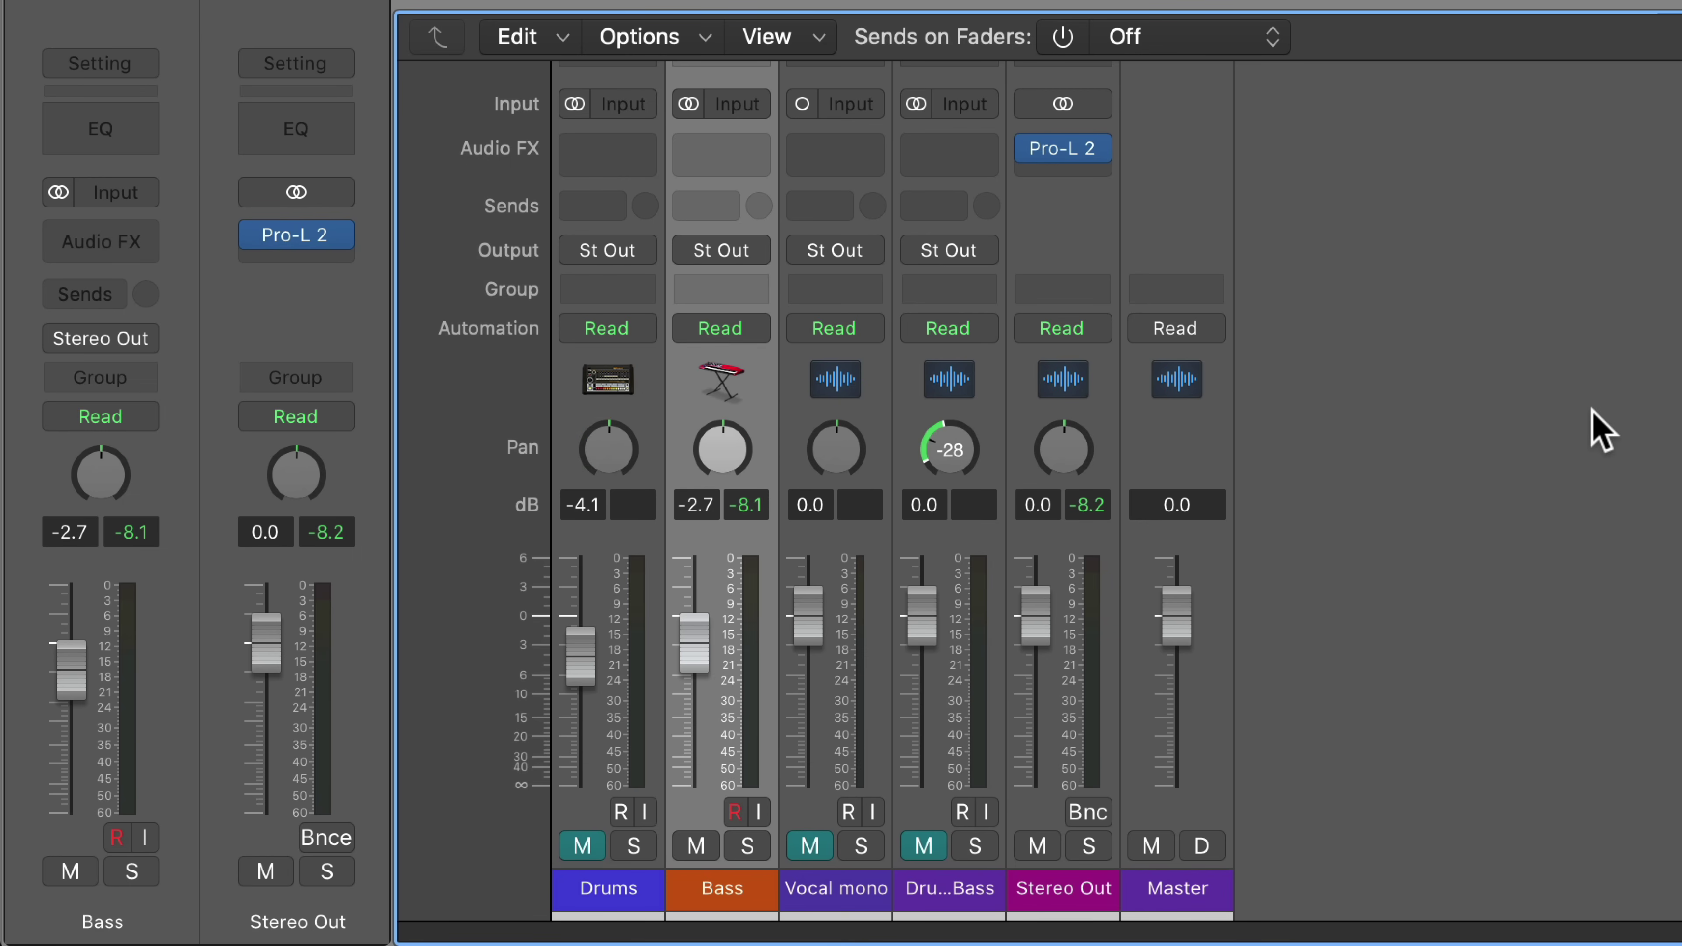
Step: Switch Bass to Stereo Pan and sweep it between -64 and +54, leaving it at -56
right_click(726, 445)
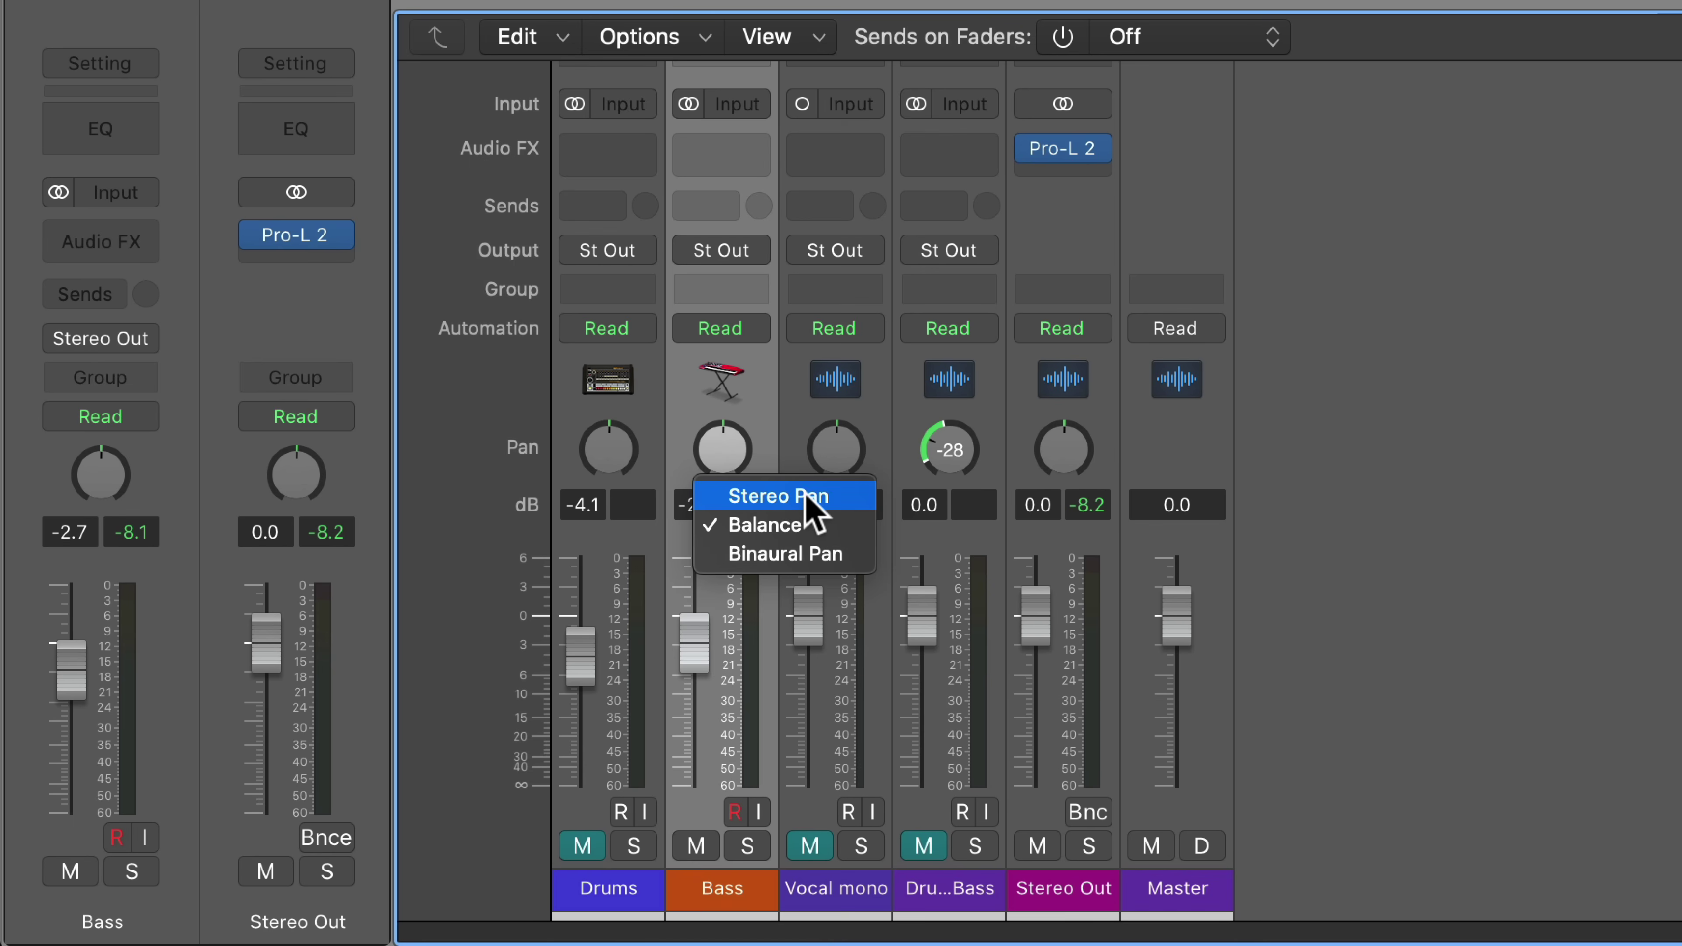
click(785, 497)
drag(735, 467, 735, 501)
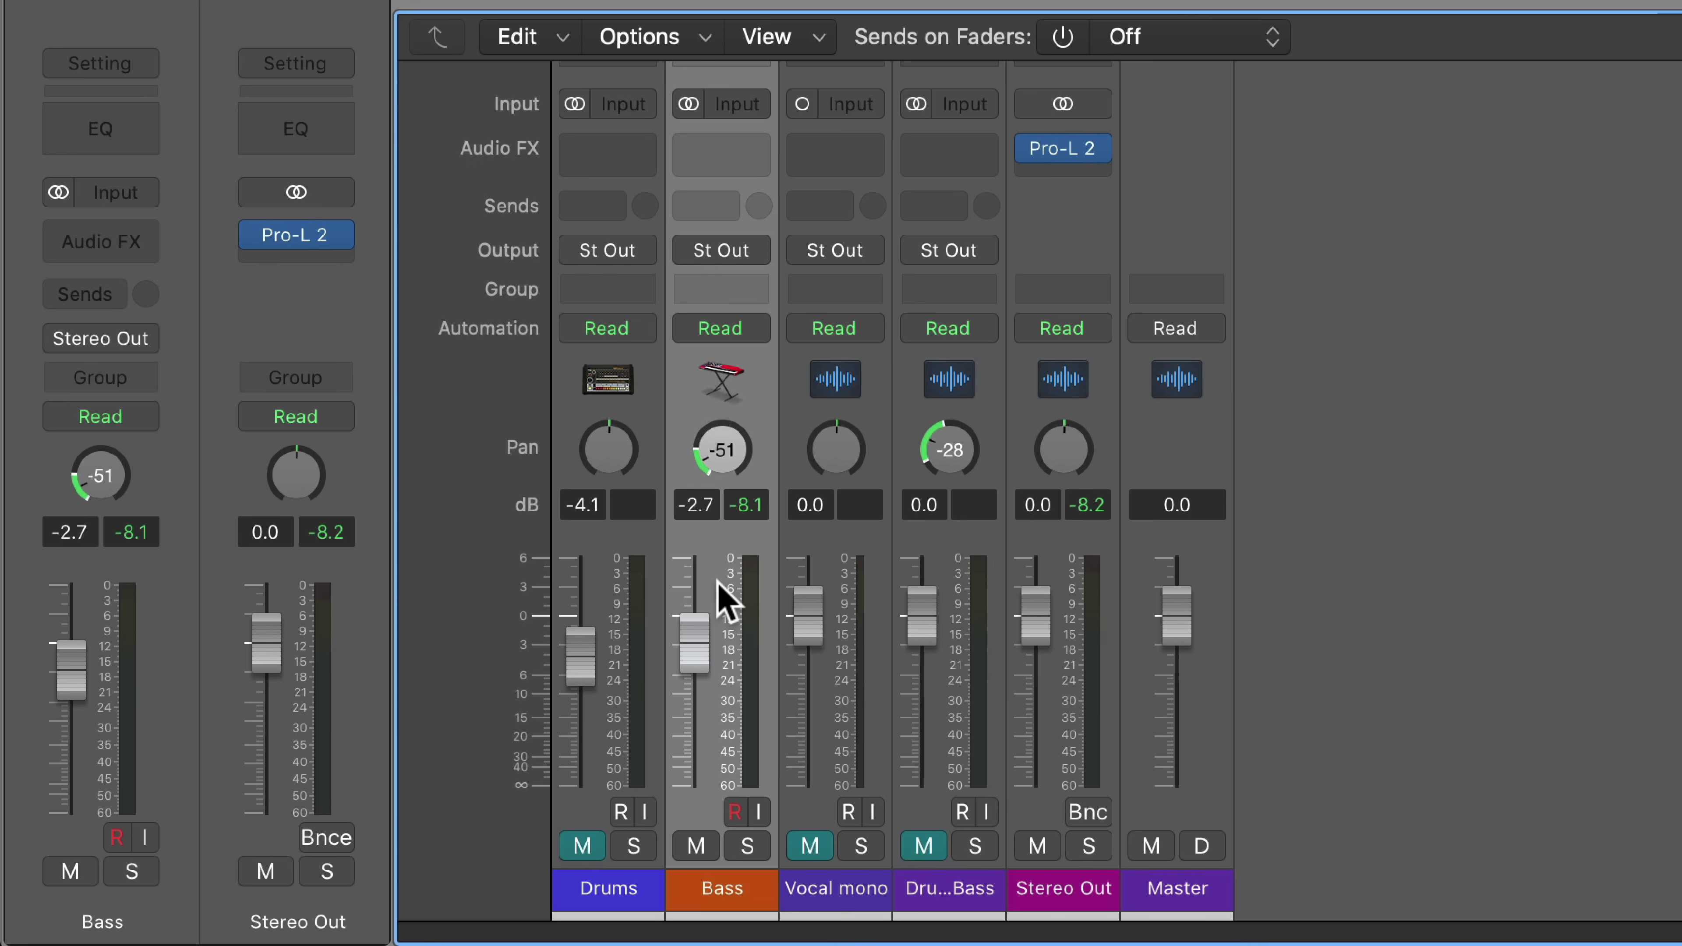
drag(721, 450, 688, 497)
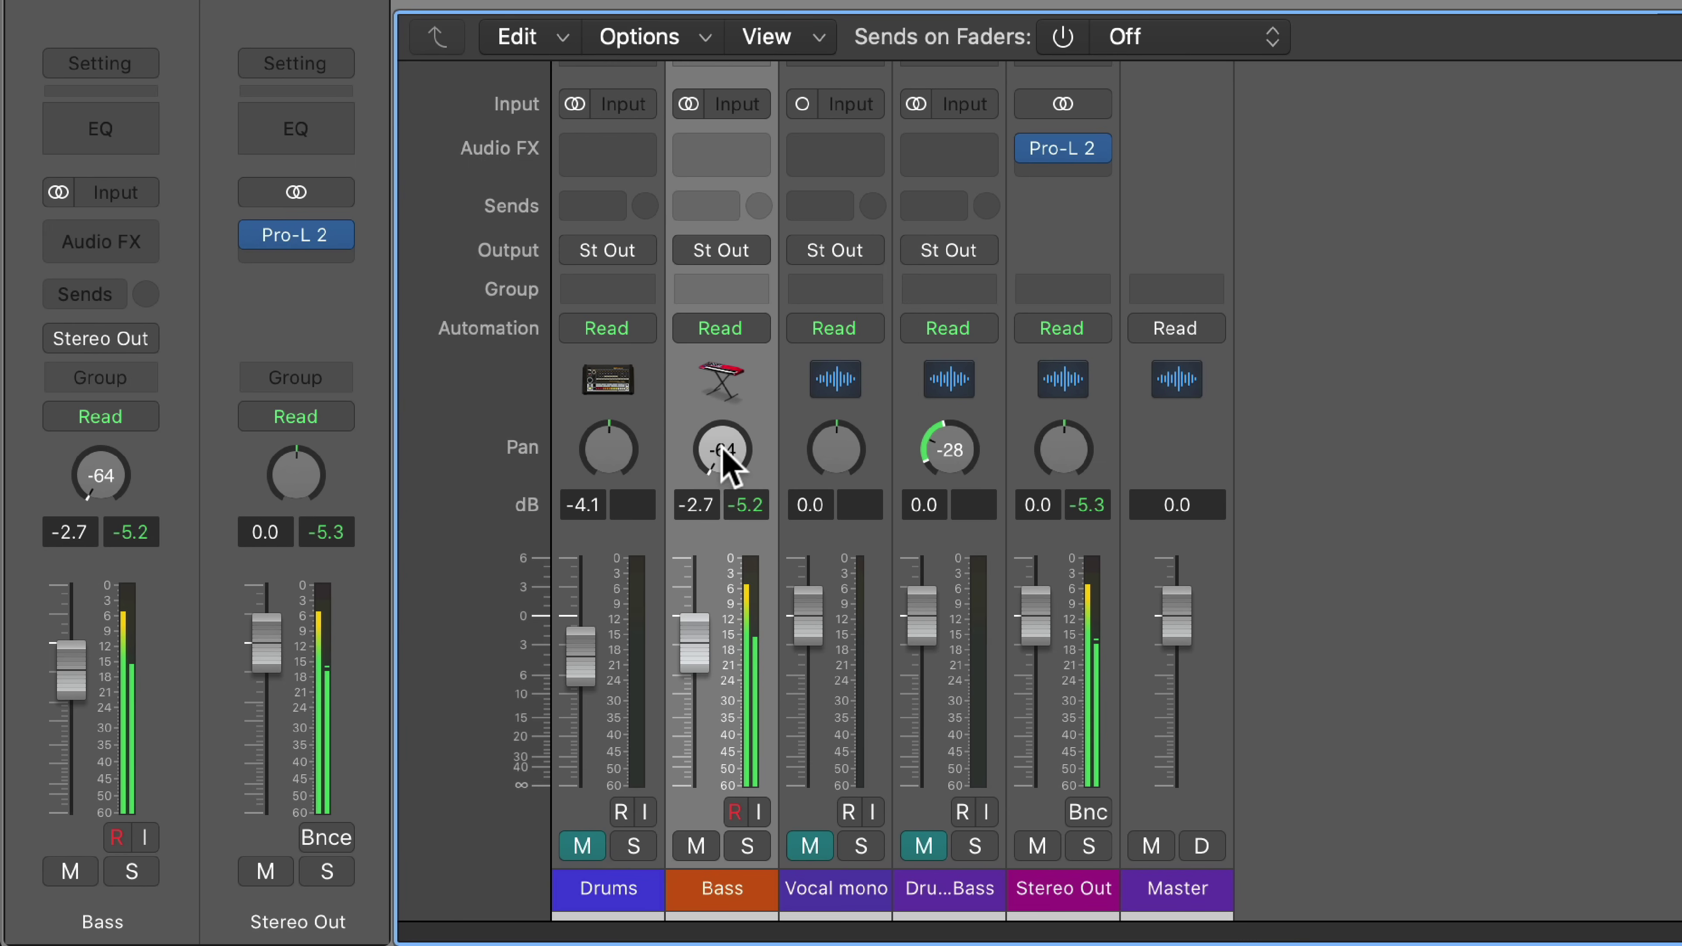
drag(724, 459, 725, 379)
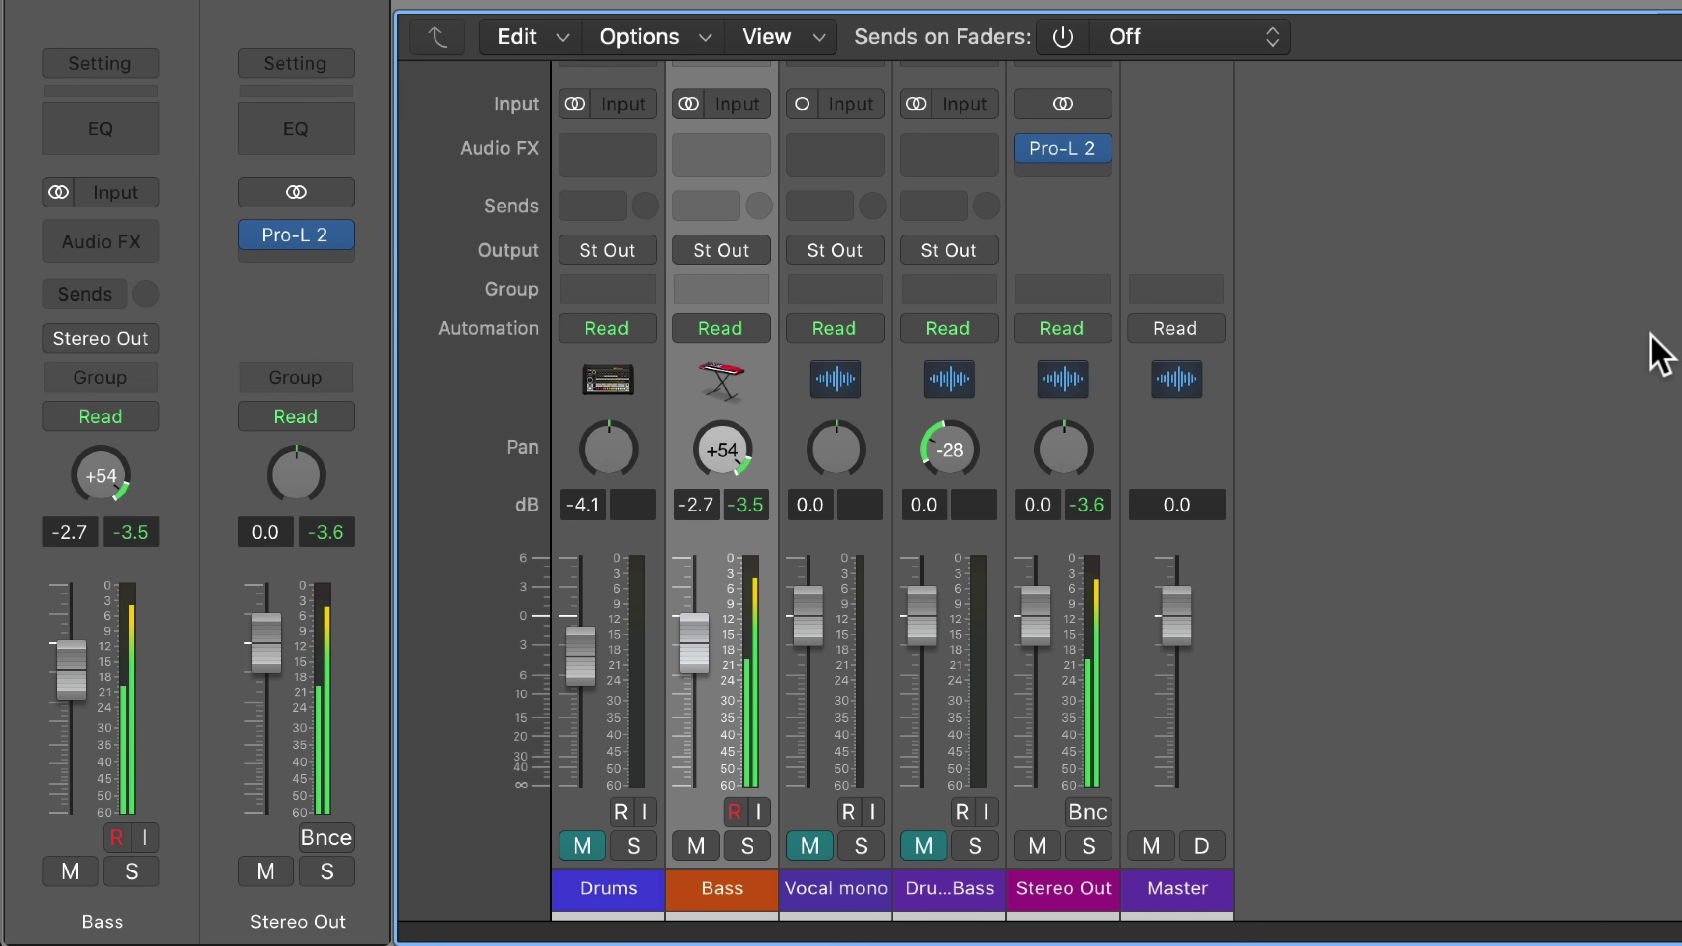
drag(734, 442, 734, 515)
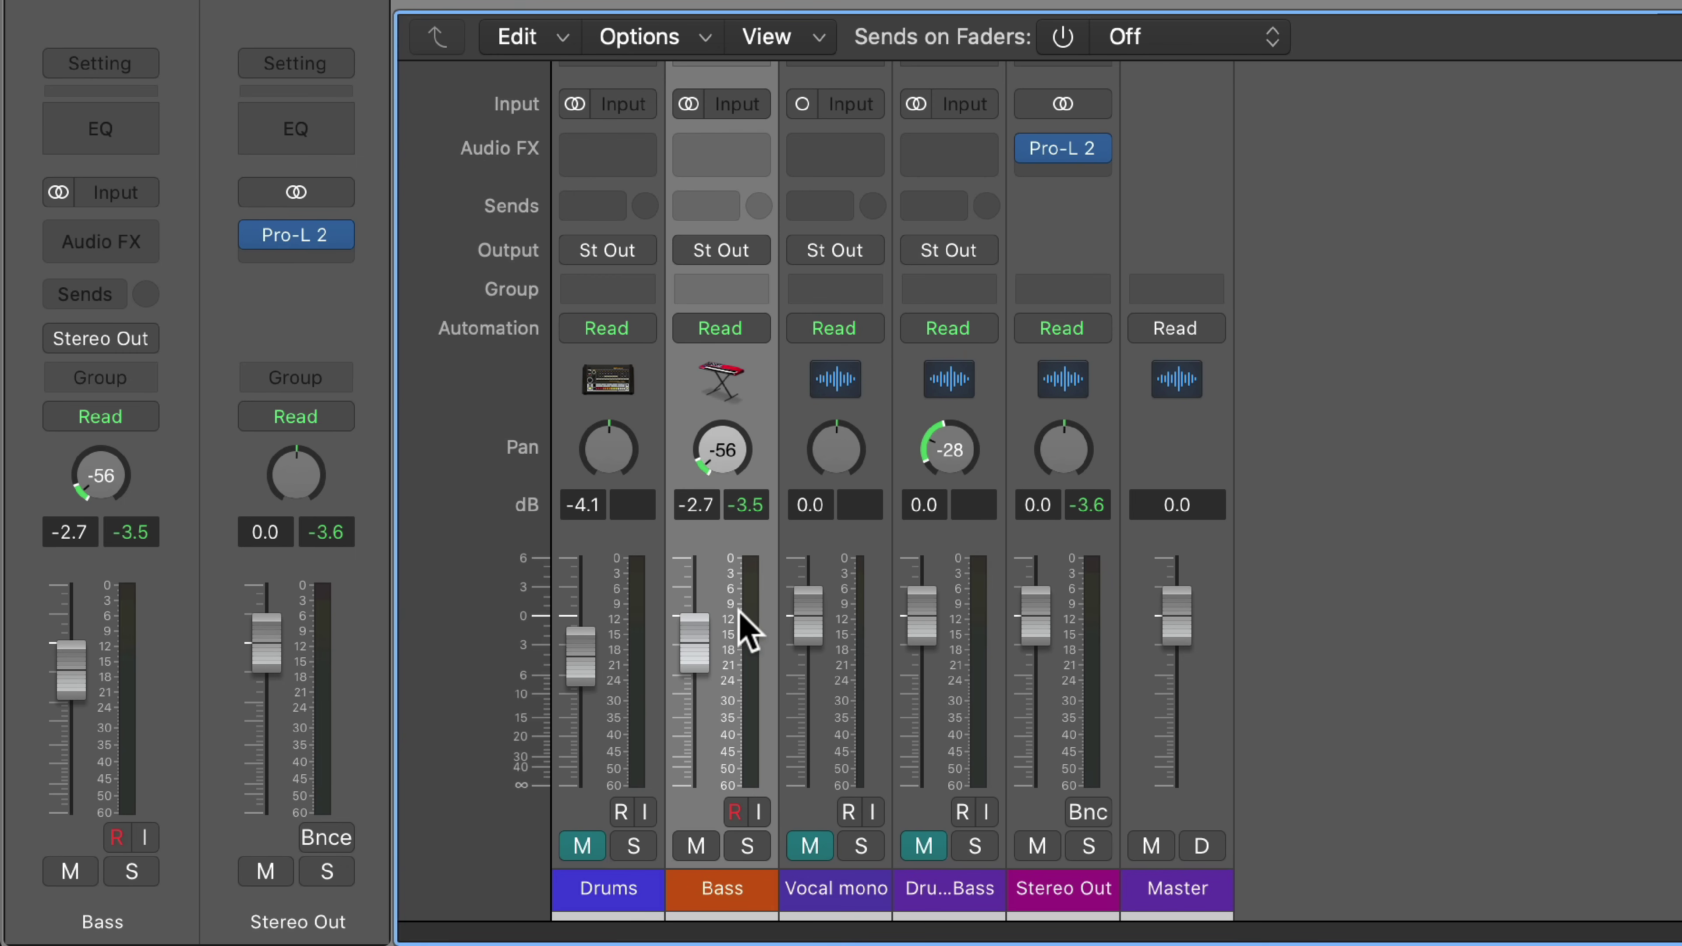
Step: During playback, sweep the Bass stereo pan from -56 over to +53, then reset it to centre
key(space)
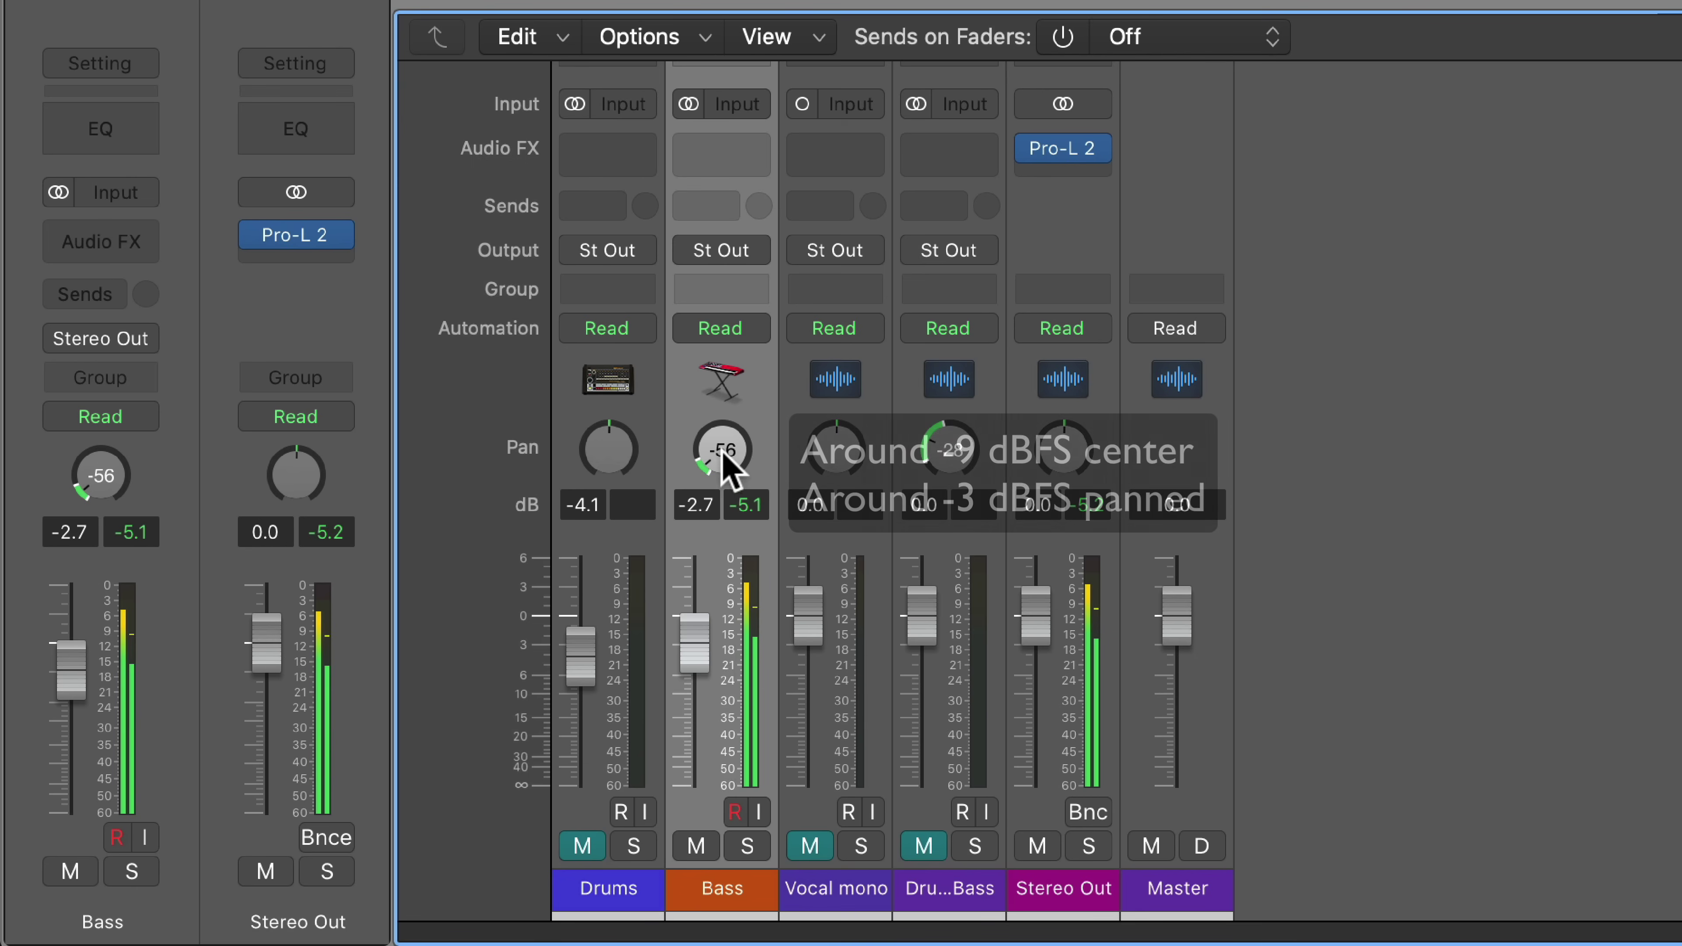
mouse_move(722, 451)
mouse_down()
mouse_move(722, 418)
mouse_move(722, 490)
mouse_move(722, 420)
mouse_up()
drag(684, 313, 697, 153)
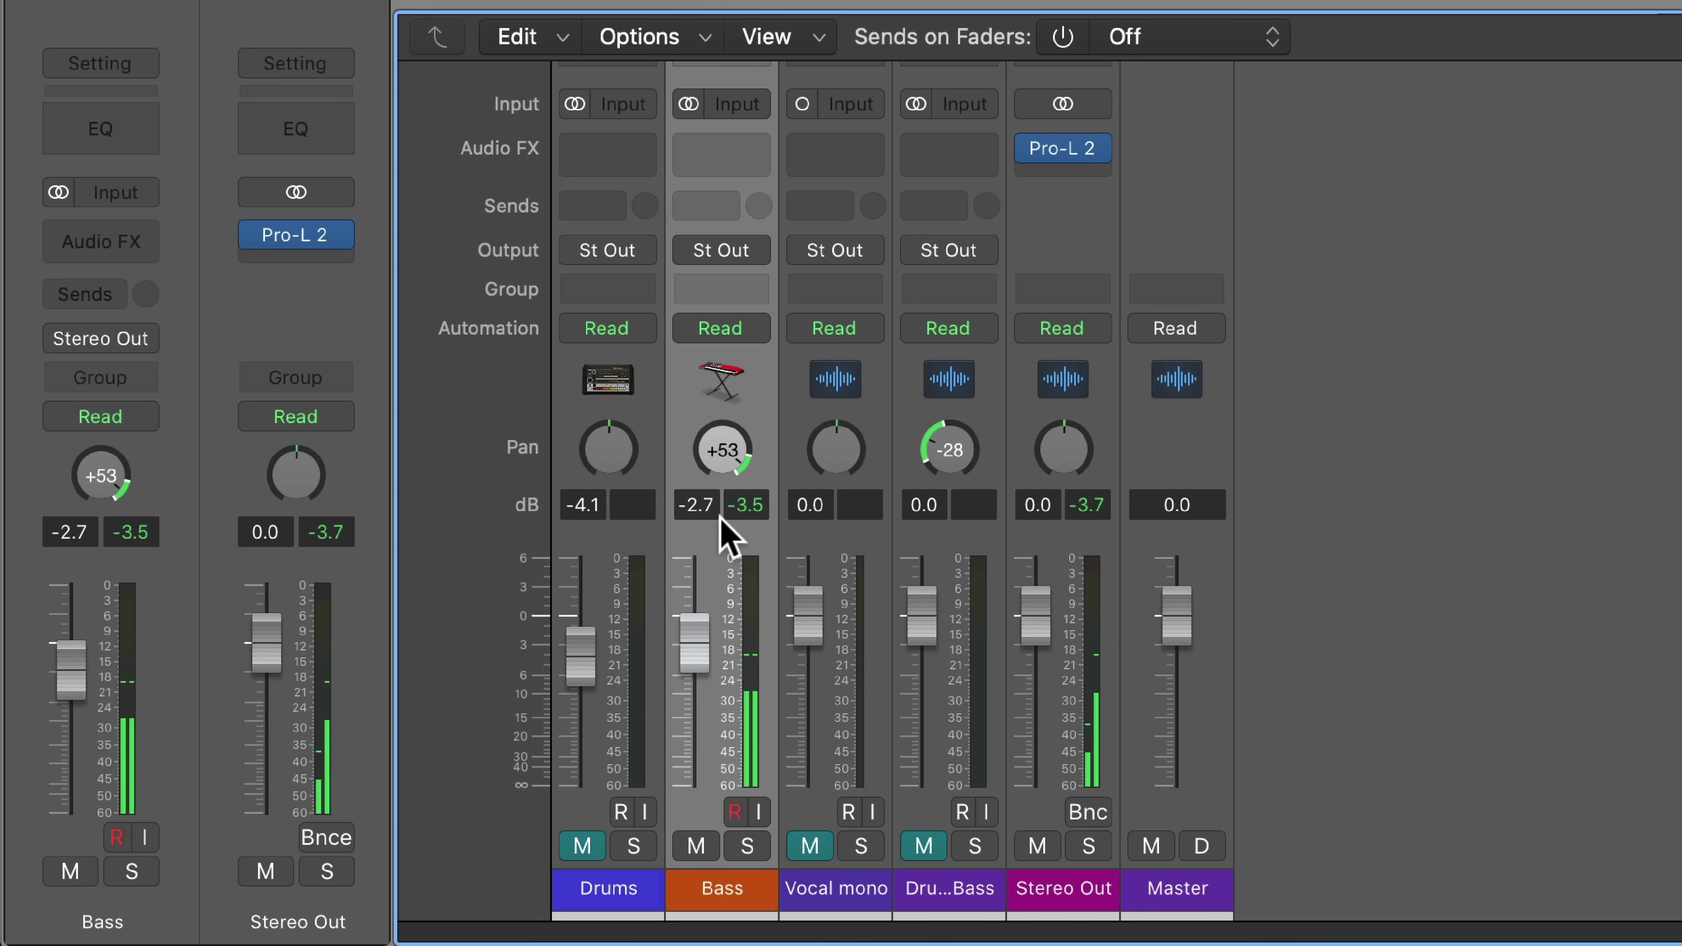
alt+click(724, 471)
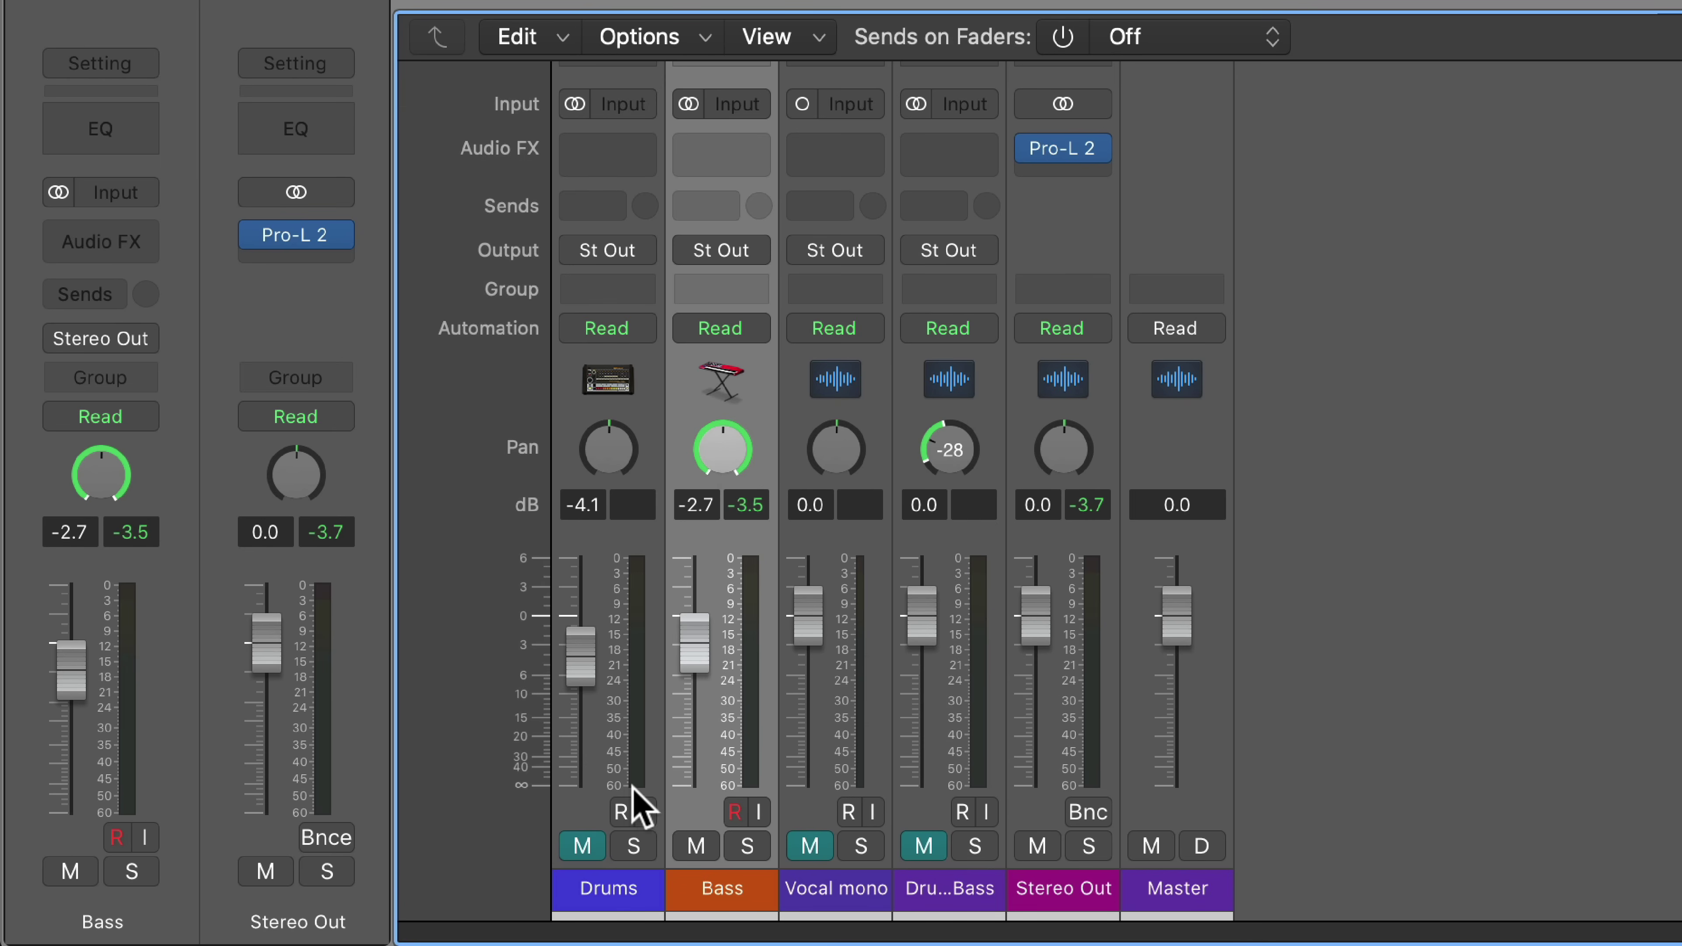
Step: Mute the Bass channel, then select and unmute the Drum + Bass channel
click(696, 846)
click(964, 891)
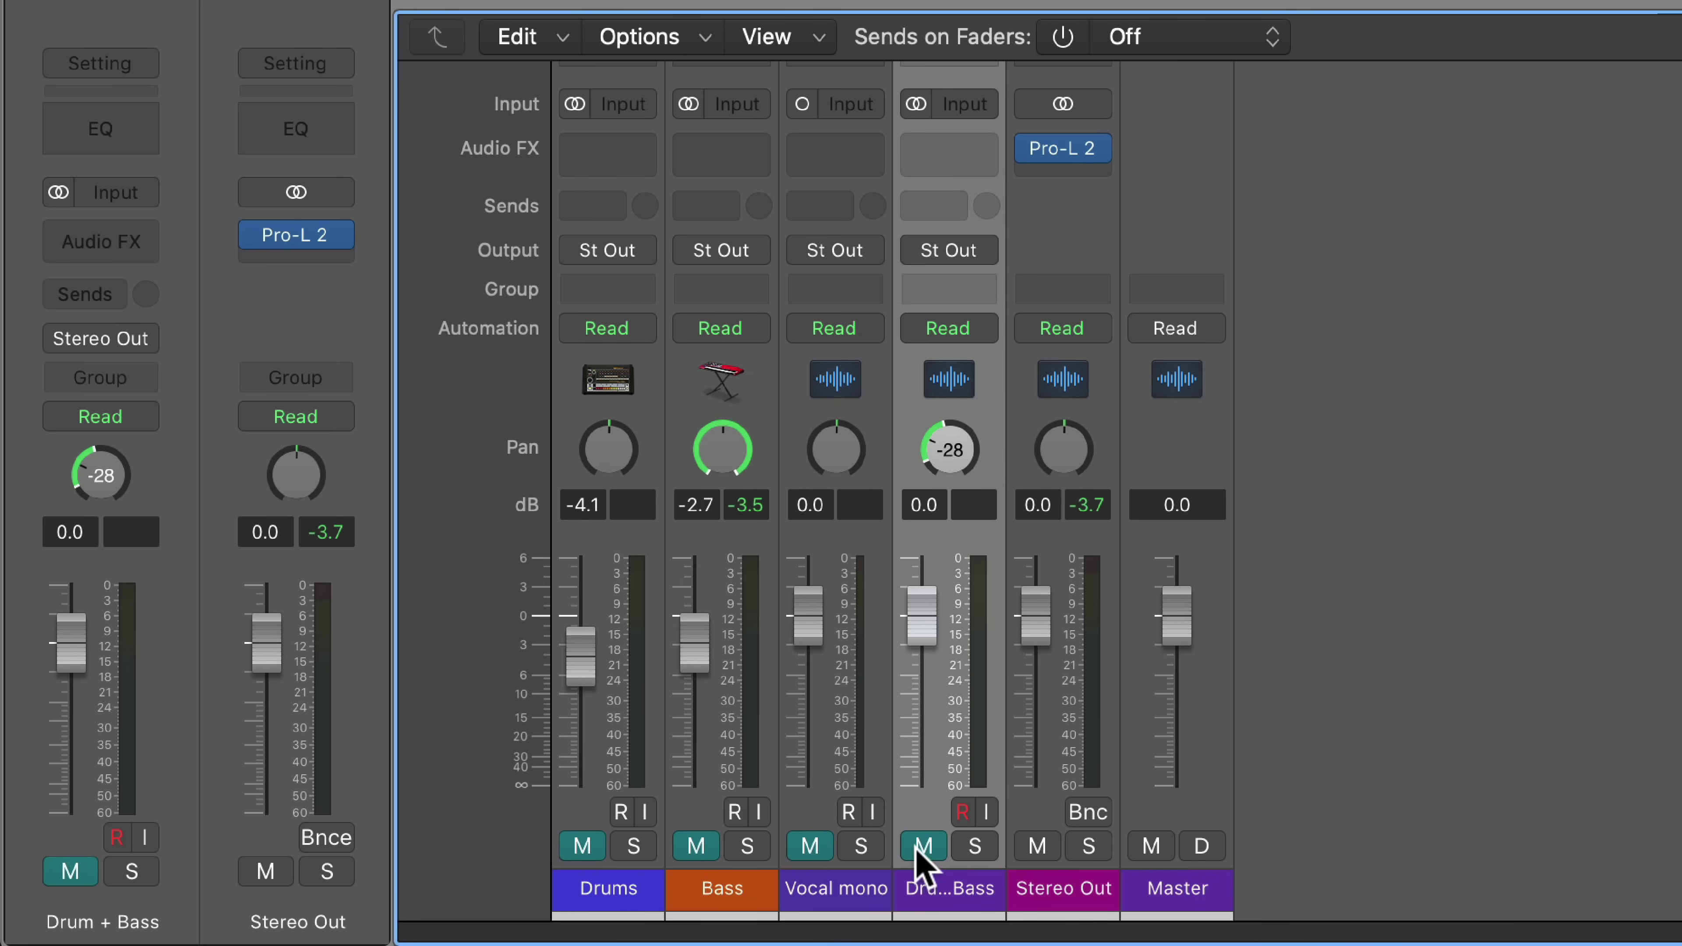
click(924, 848)
Step: Set the Drum + Bass pan mode to Balance, centre it, and start playback
right_click(952, 464)
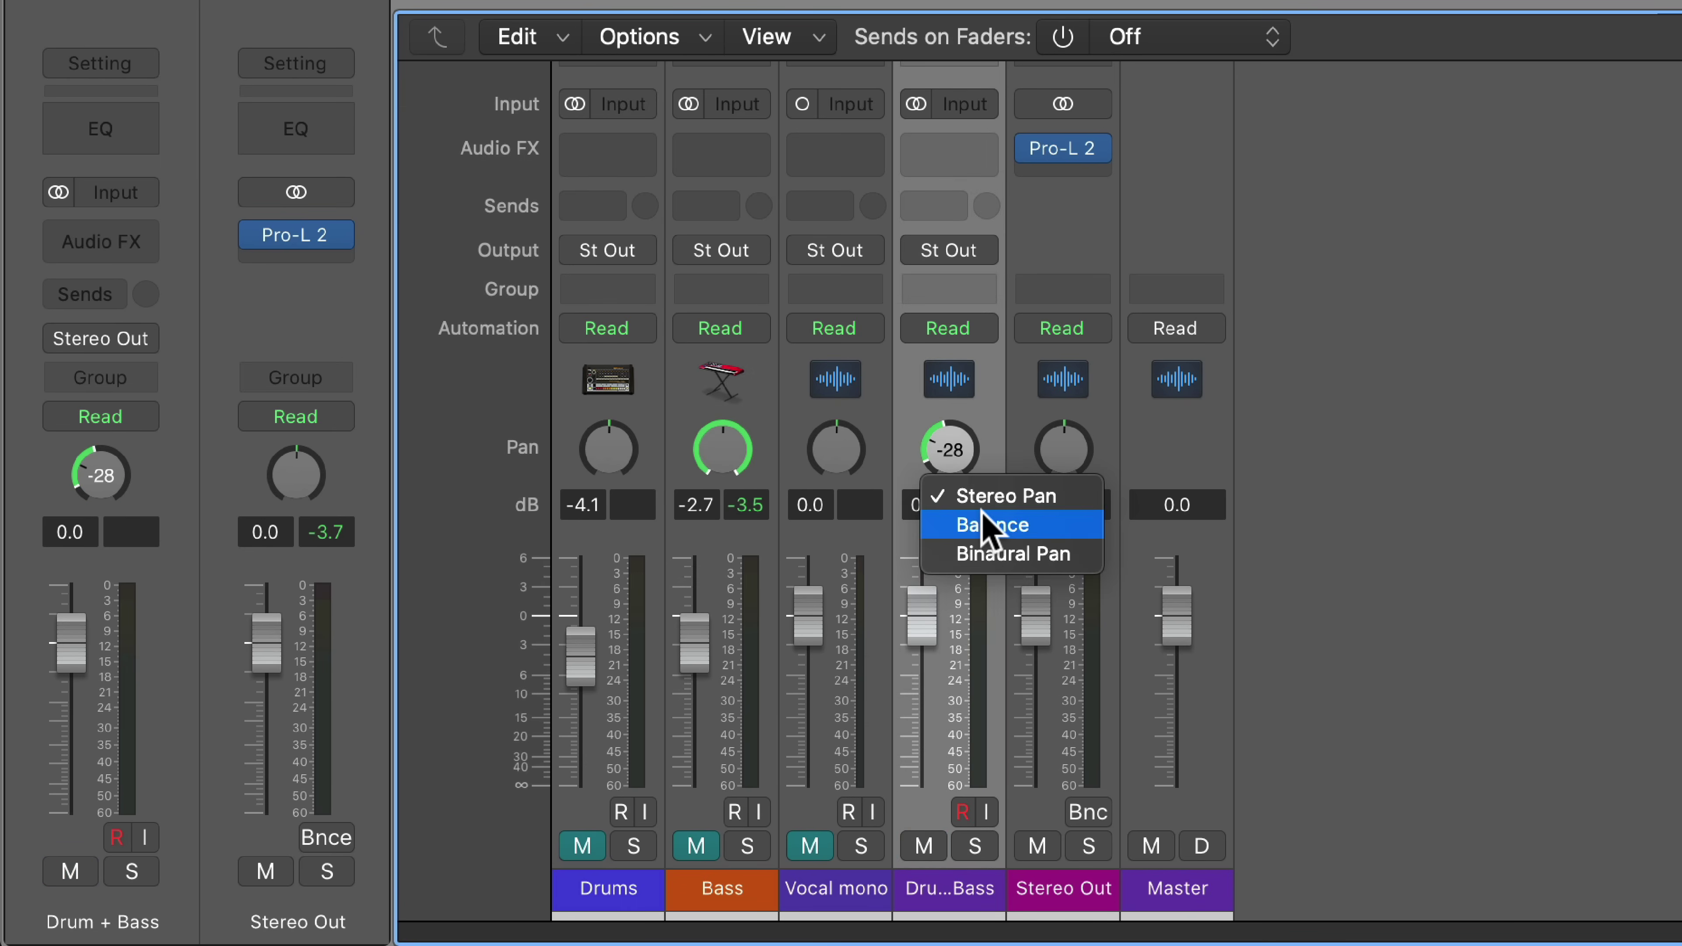
click(992, 525)
alt+click(964, 467)
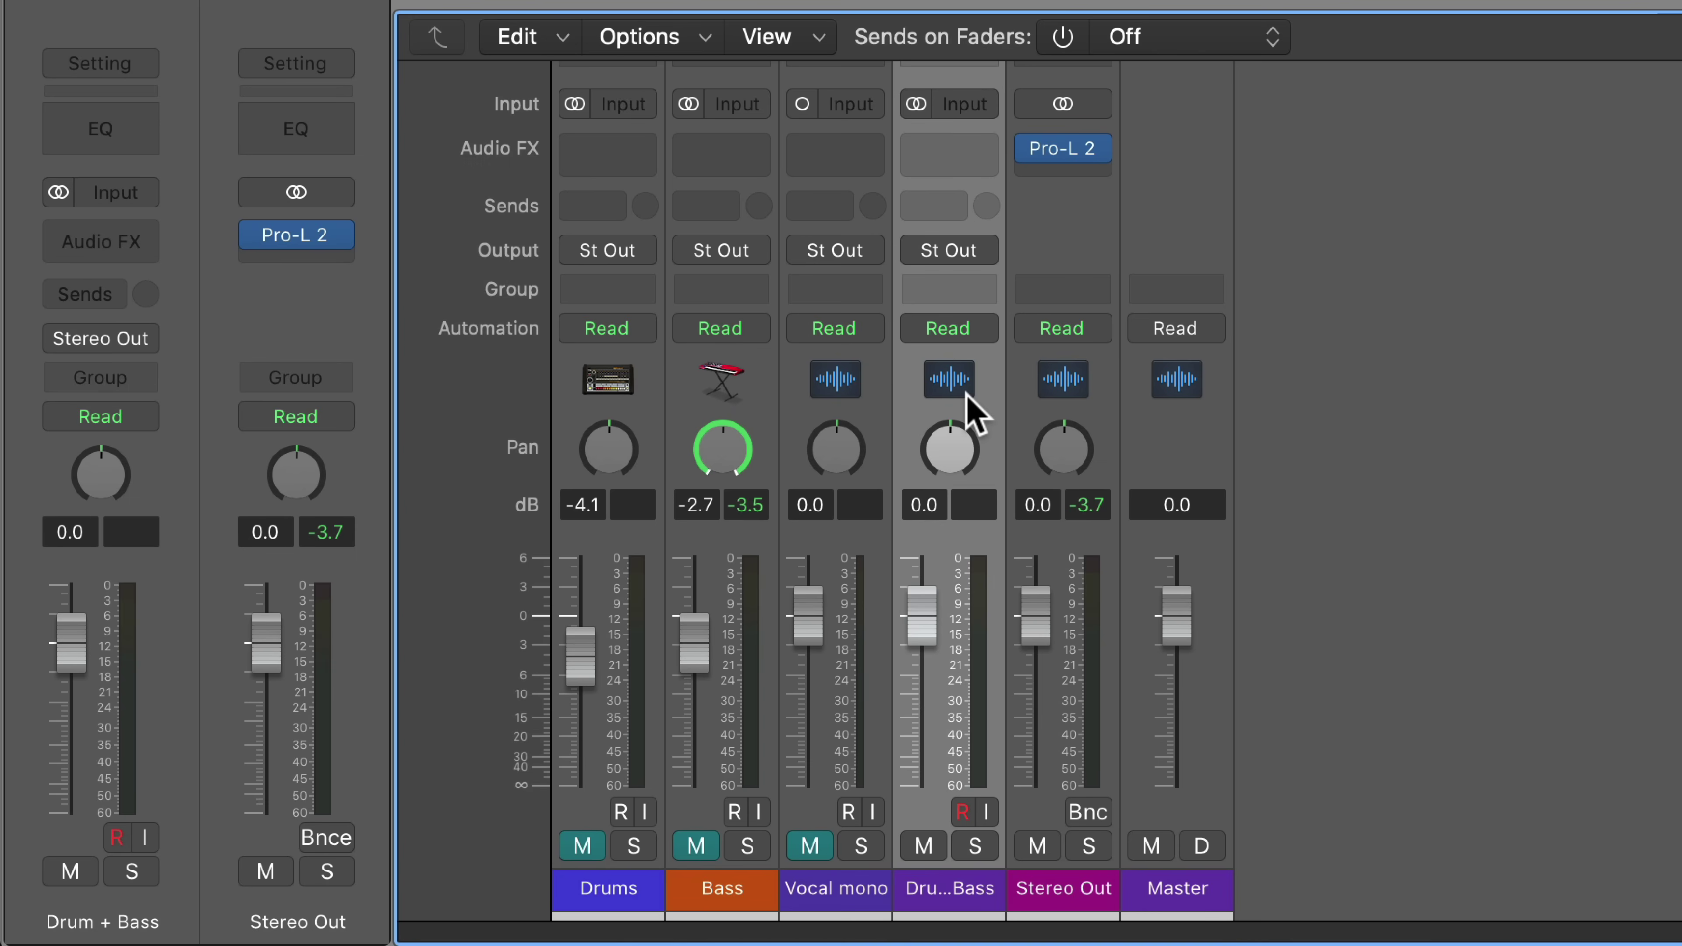
key(space)
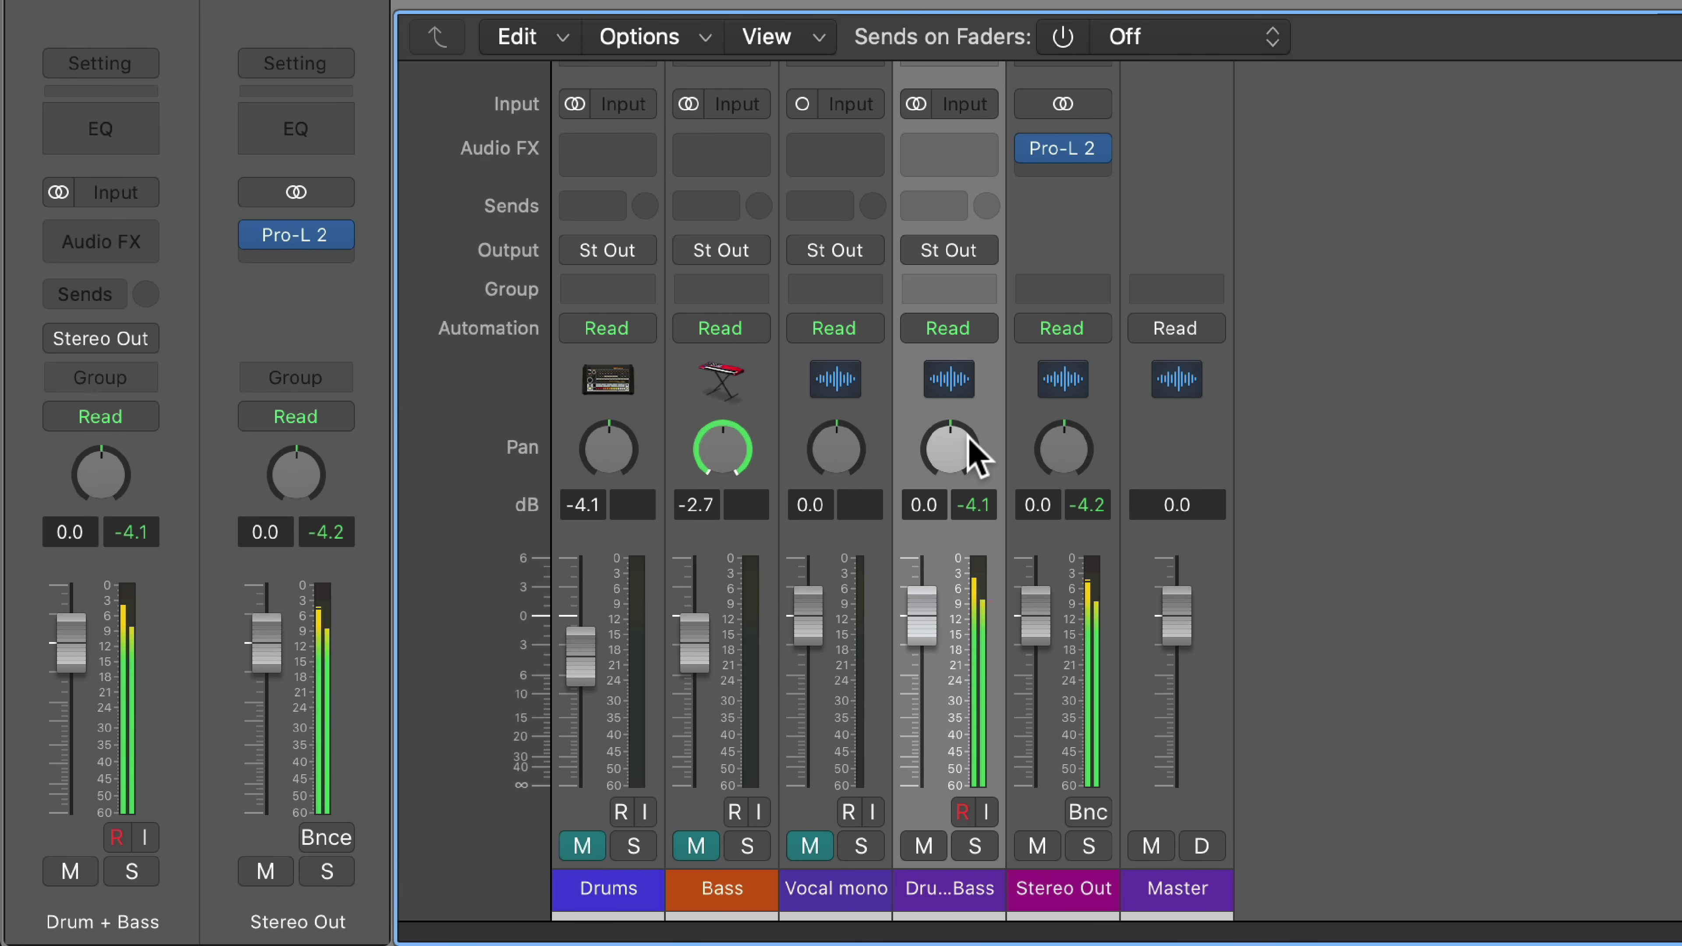
Step: Confirm the Drum + Bass pan mode, pan it to -64 and +63, then reset to centre
right_click(951, 460)
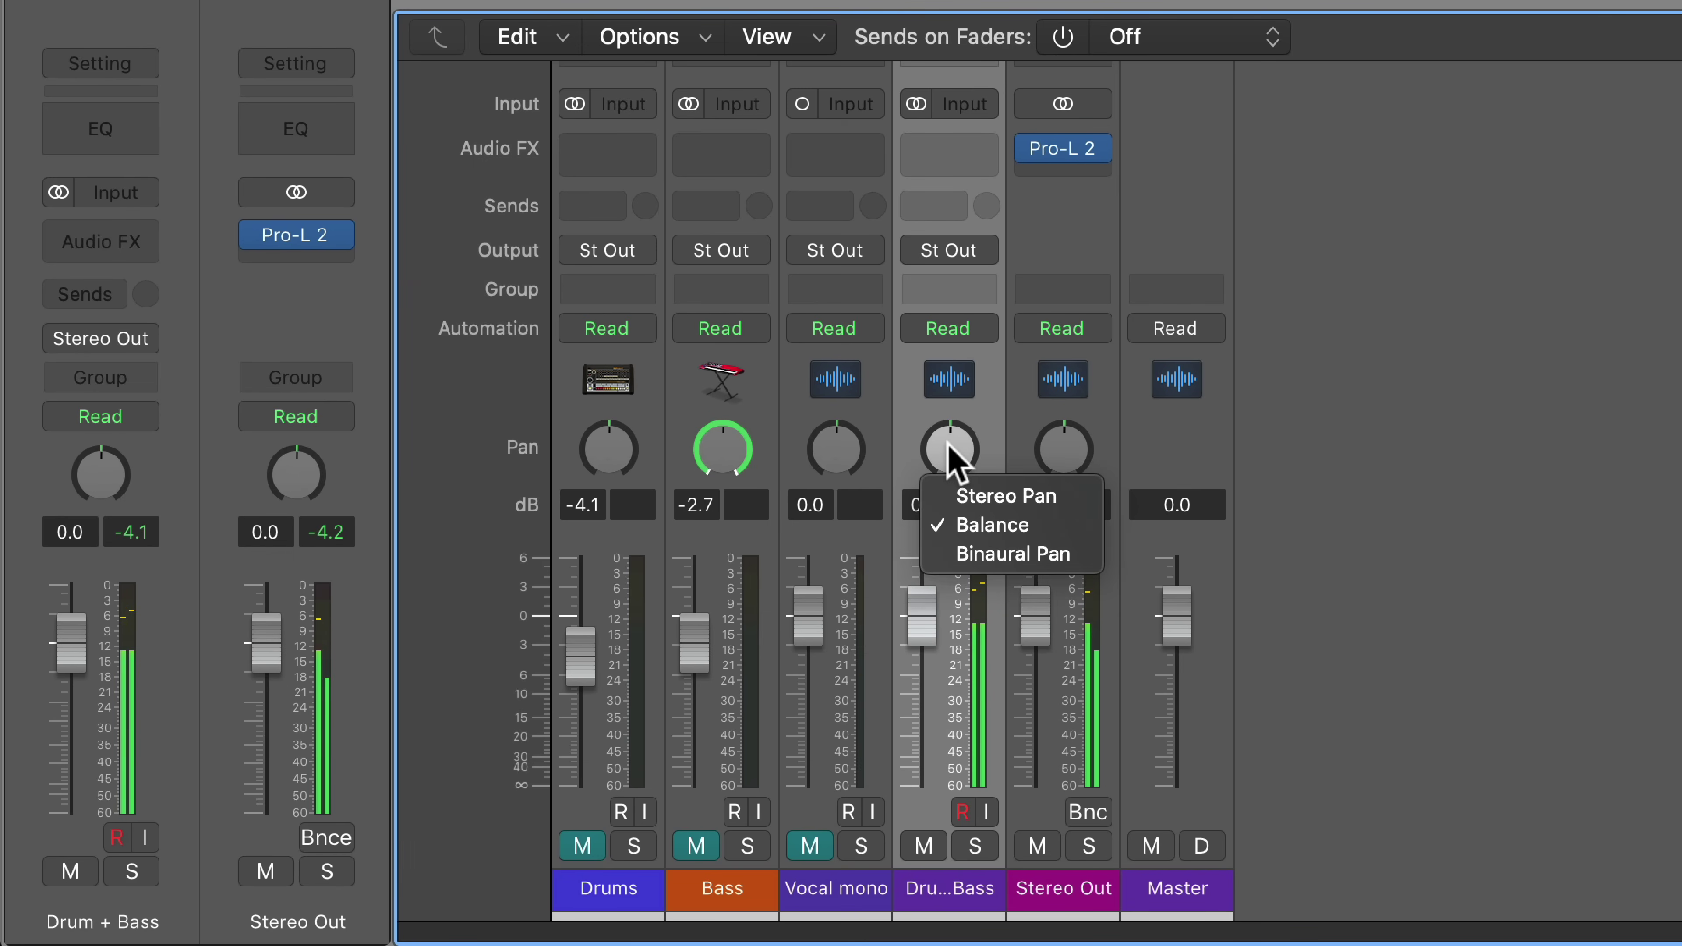
click(1000, 496)
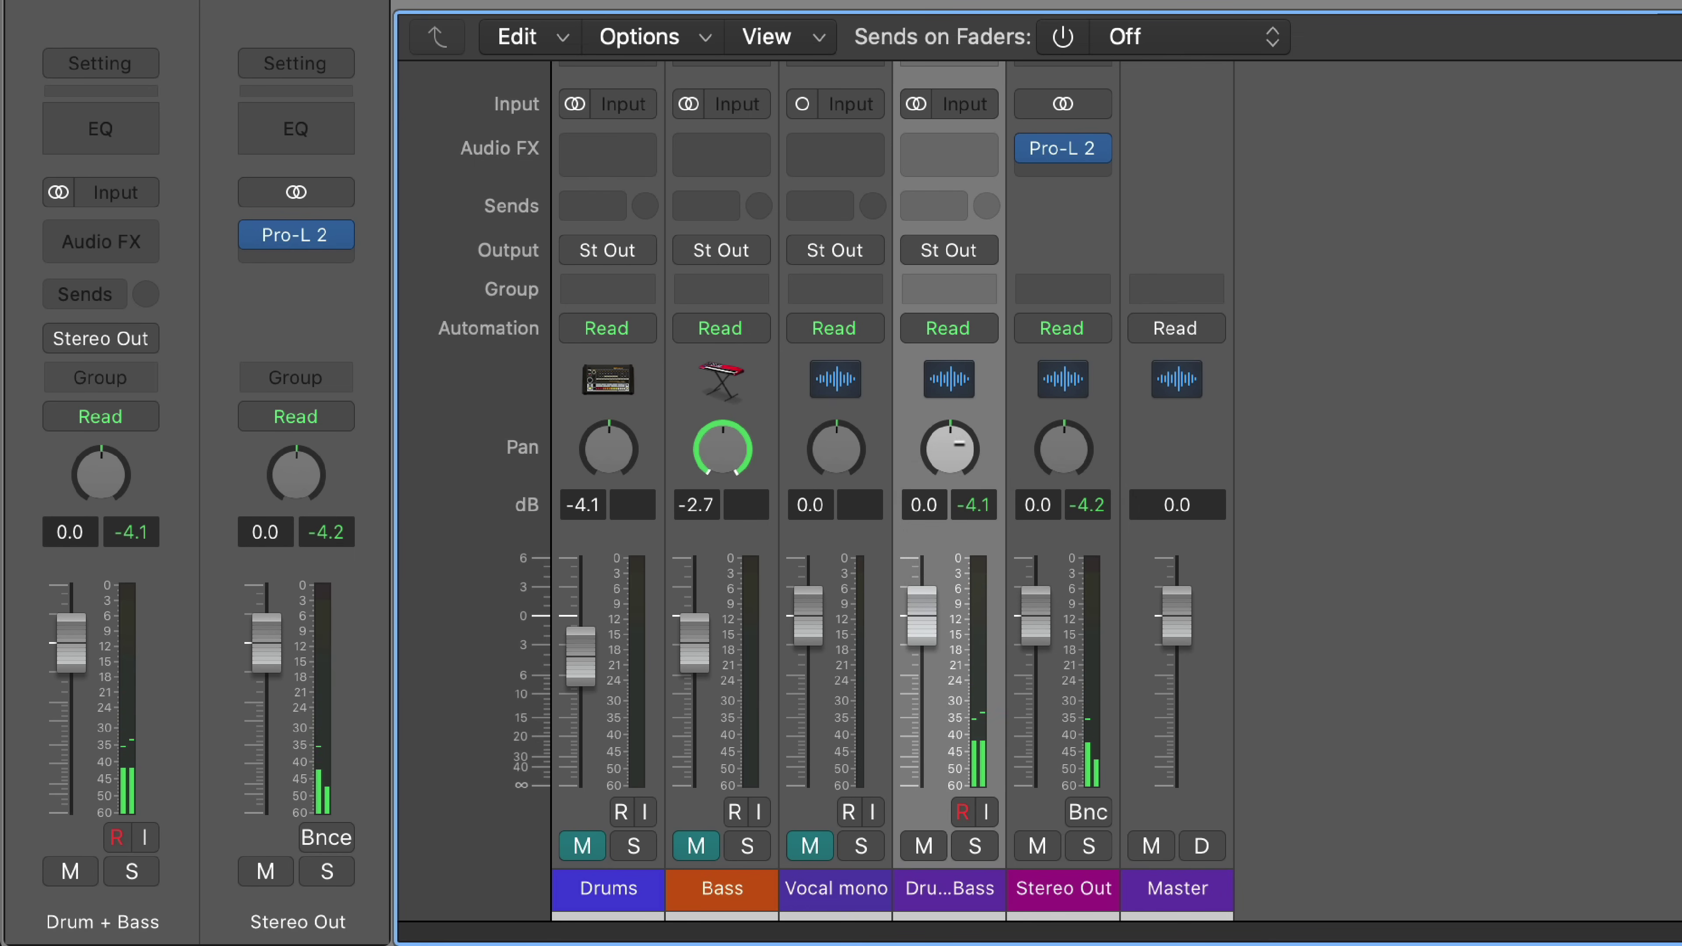
drag(952, 449, 951, 504)
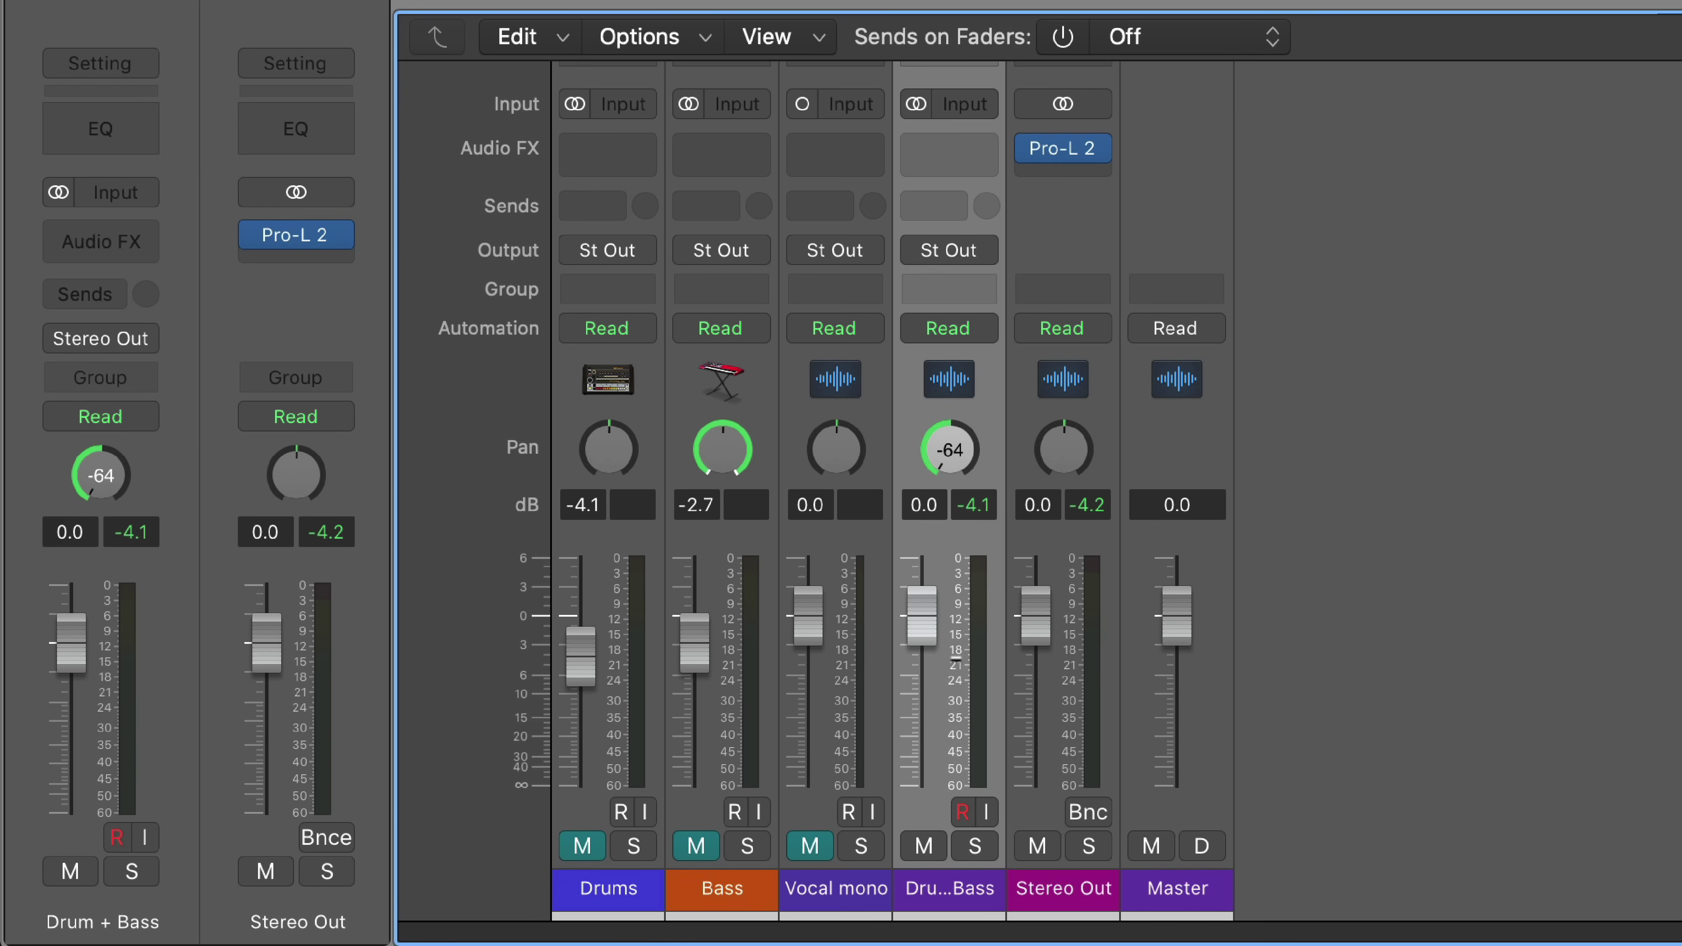
drag(951, 449, 911, 272)
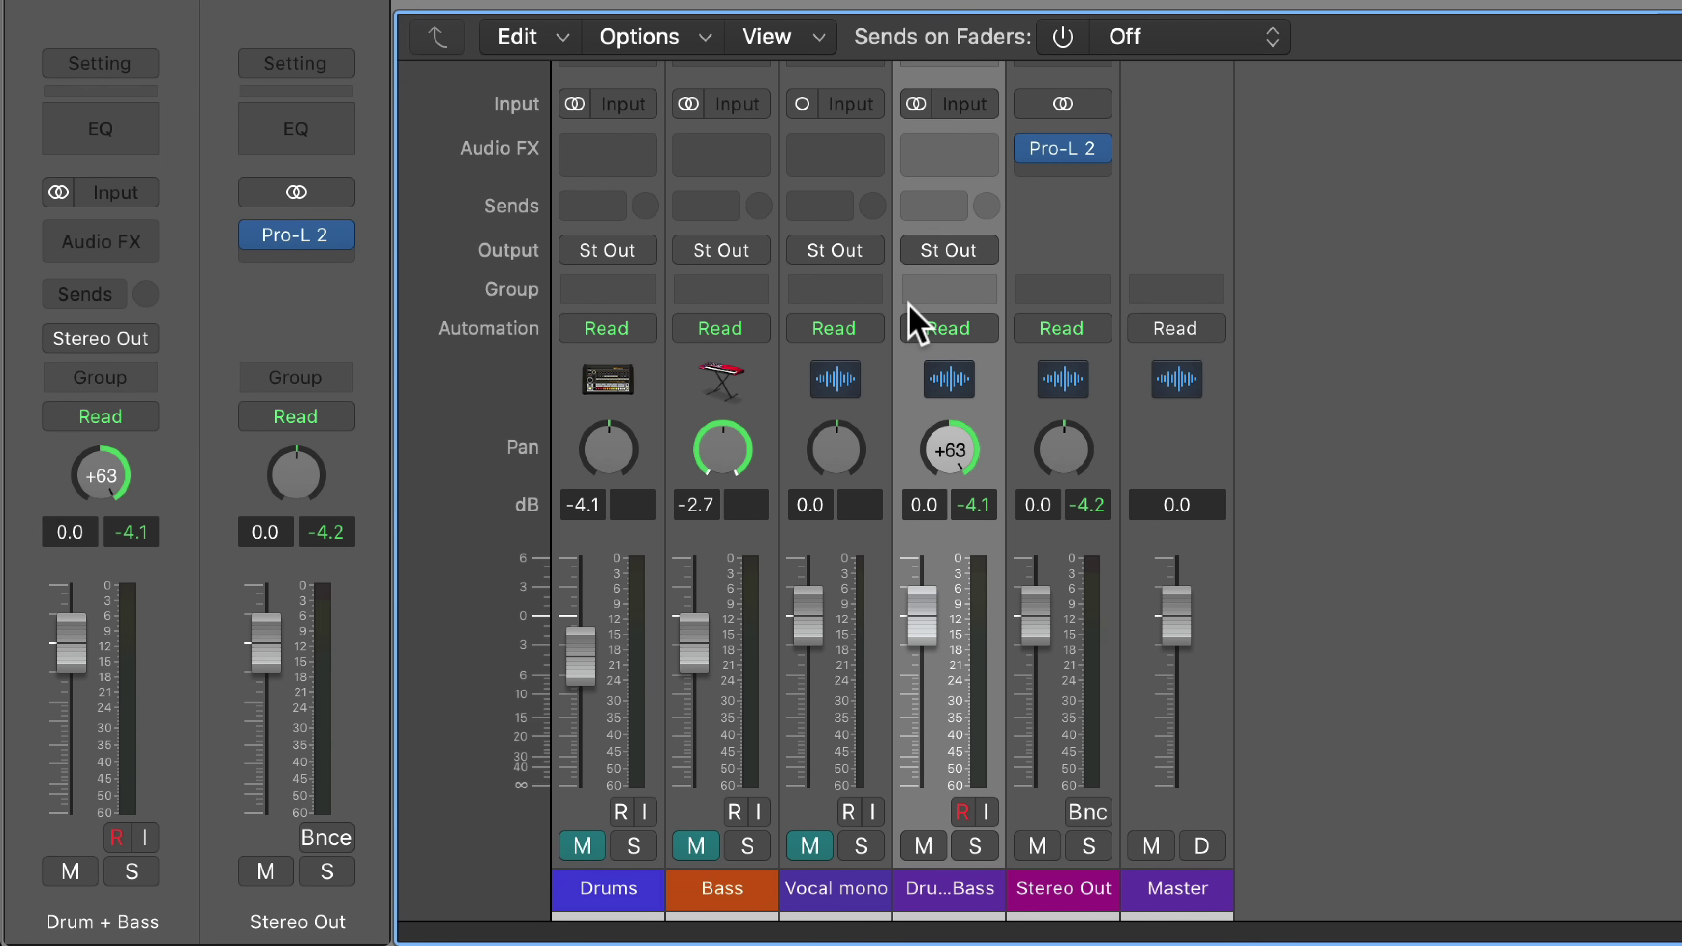
alt+click(950, 449)
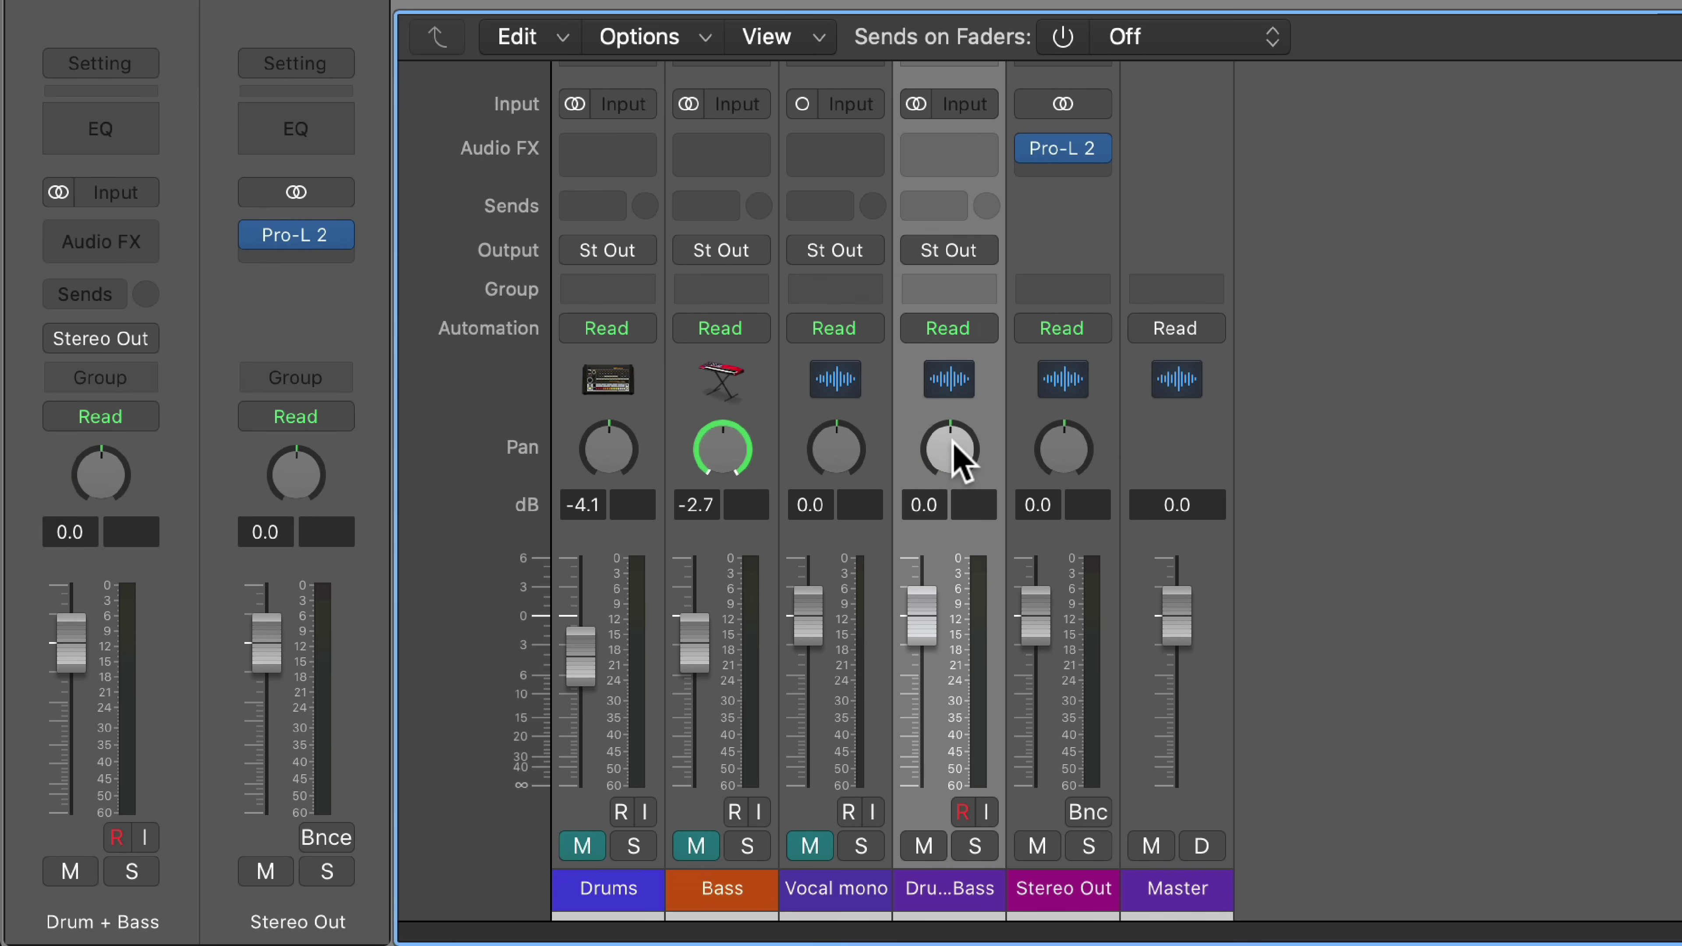
Step: During playback, pan Drum + Bass left to about -57, then finish adjusting
key(space)
mouse_move(950, 449)
mouse_down()
mouse_move(949, 488)
mouse_move(944, 267)
mouse_move(962, 440)
mouse_up()
click(1575, 518)
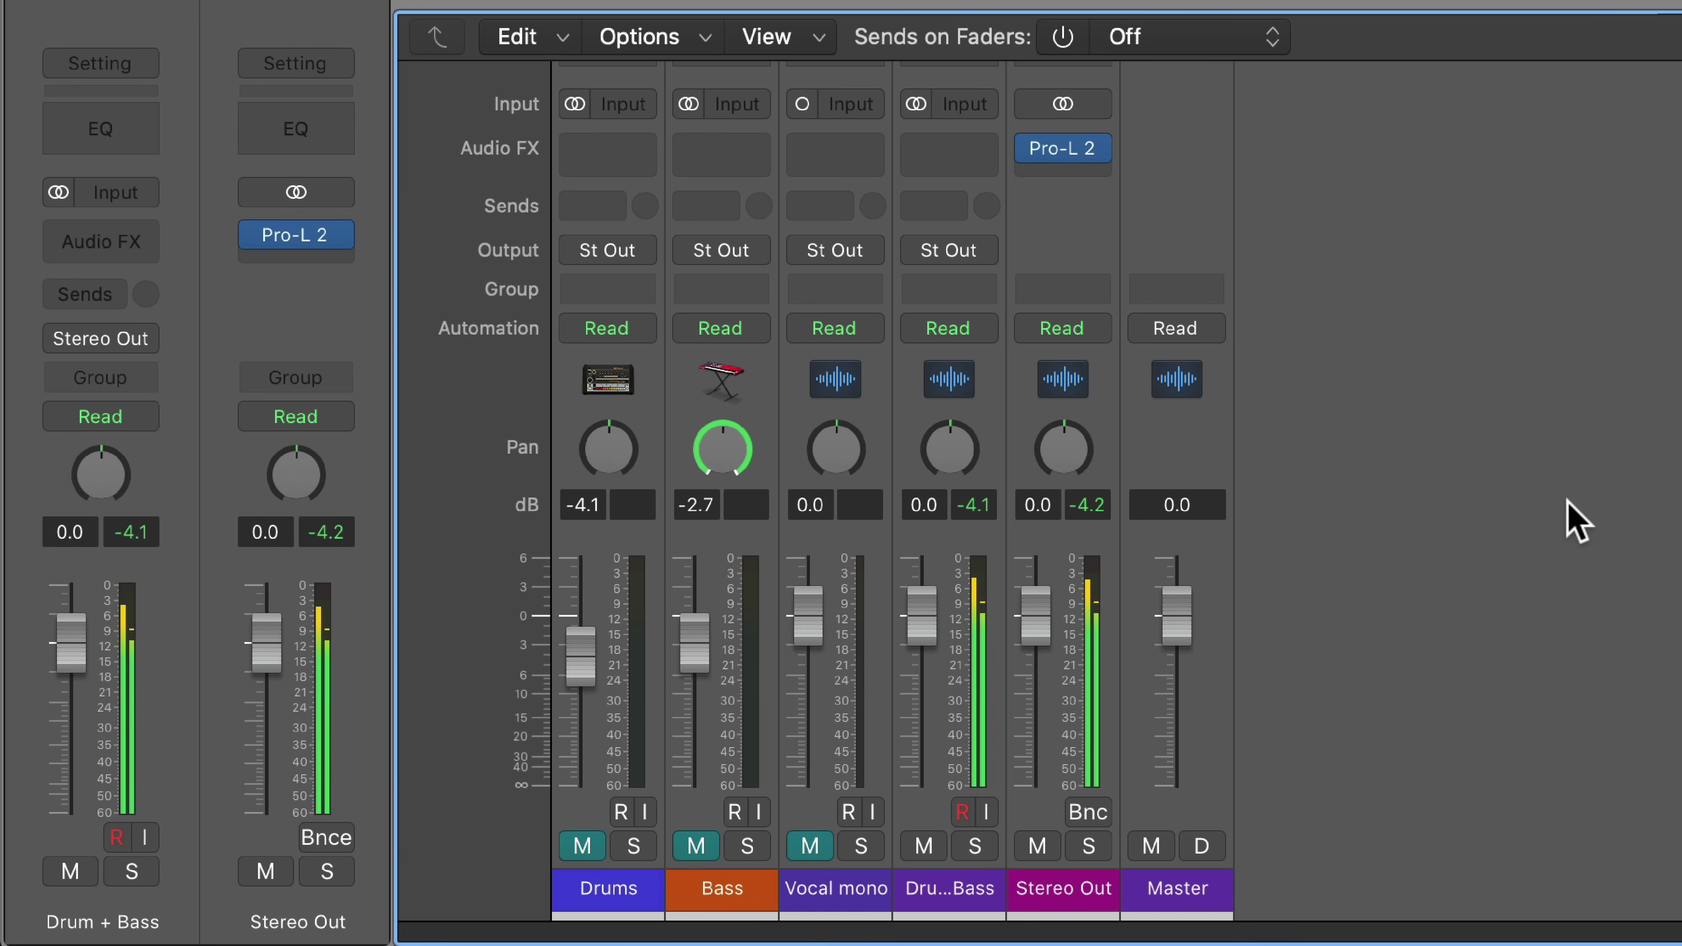
Step: Stop playback of the mix, leaving mutes and the centred drum-bass bus unchanged
key(space)
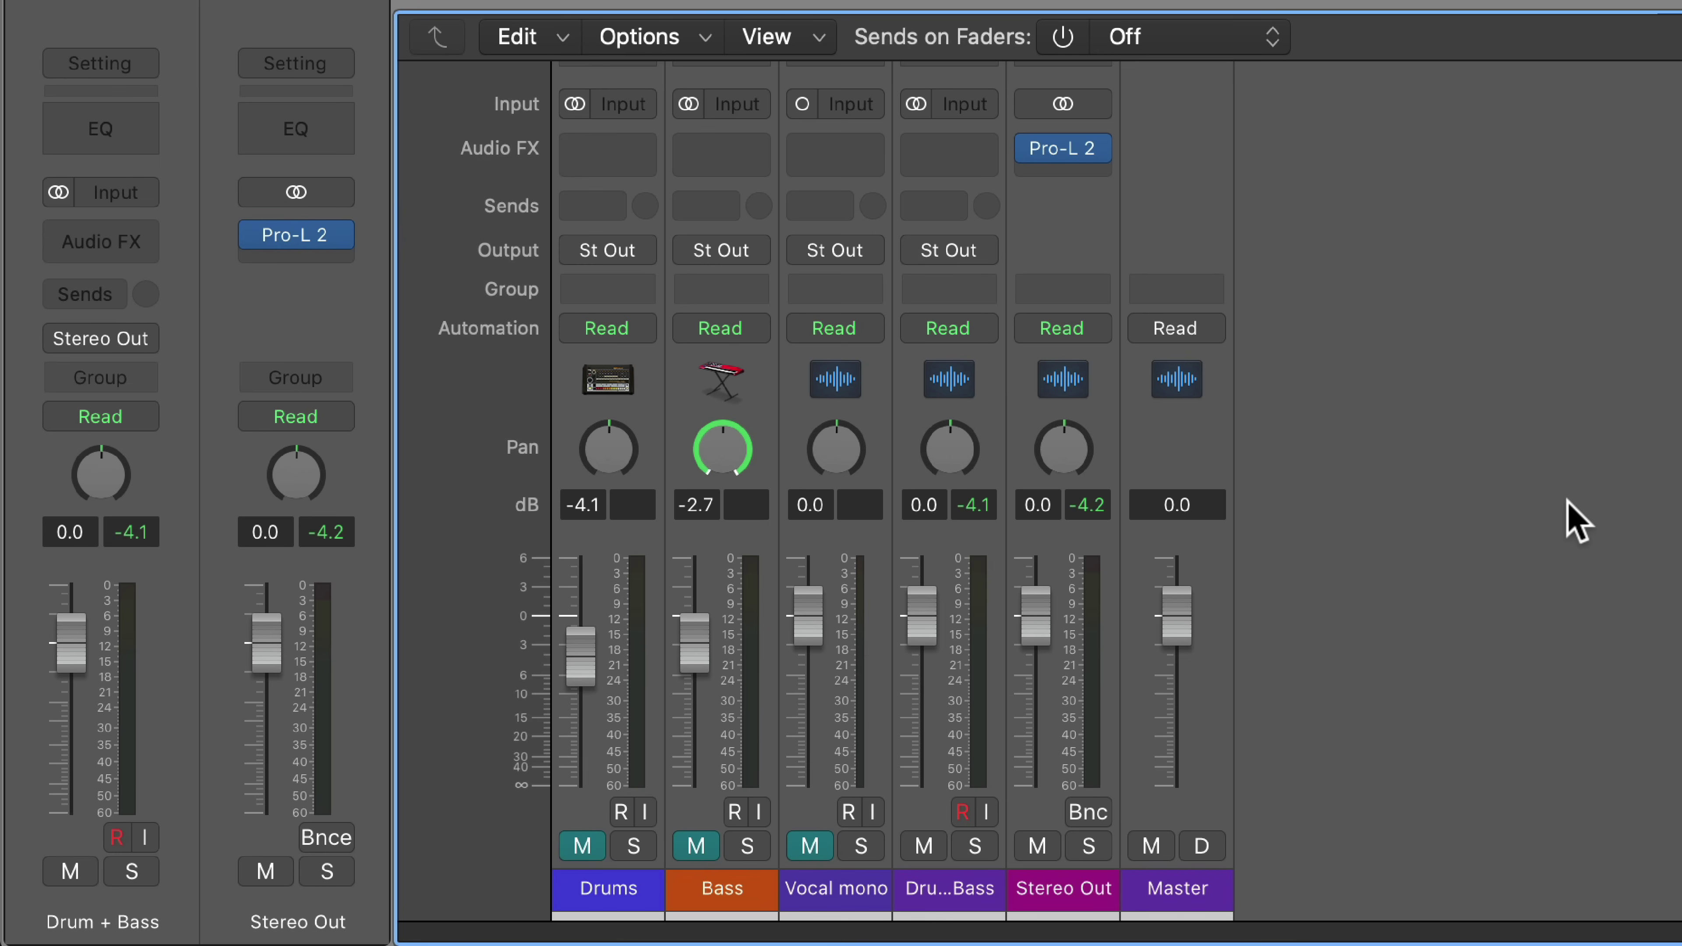
Step: Switch the Drum + Bass pan knob to Stereo Pan with full stereo width
right_click(954, 458)
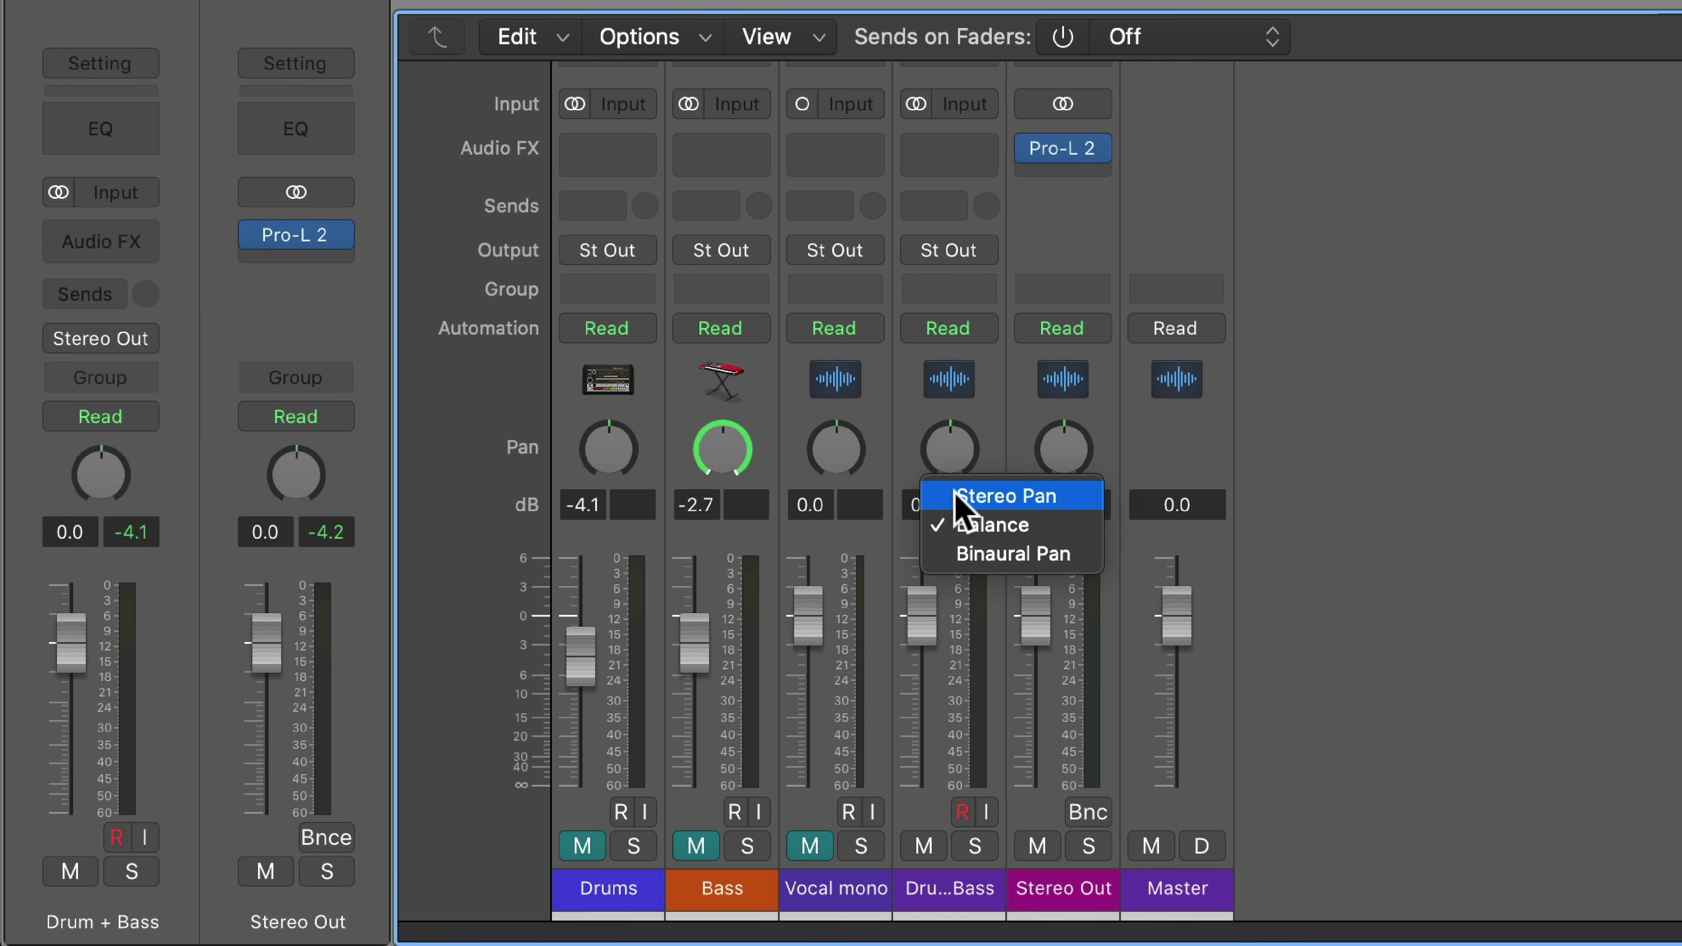
click(1075, 496)
drag(972, 453, 964, 450)
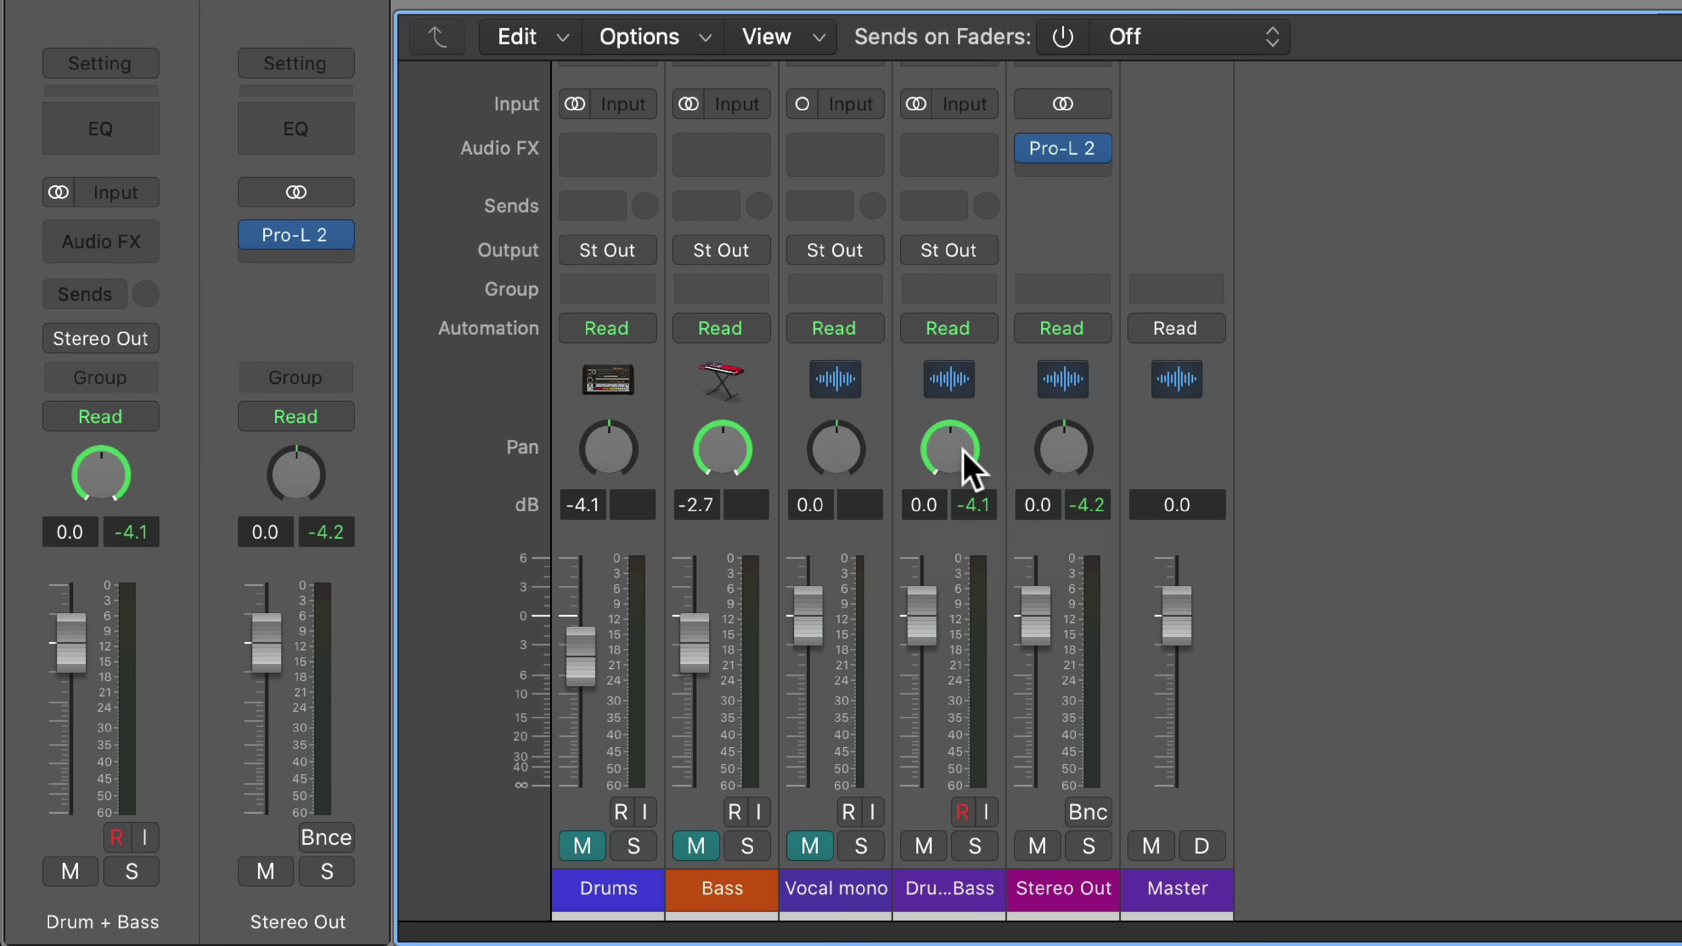
Step: During playback, sweep Drum + Bass left to about -45, right to about +41, then recentre it
key(space)
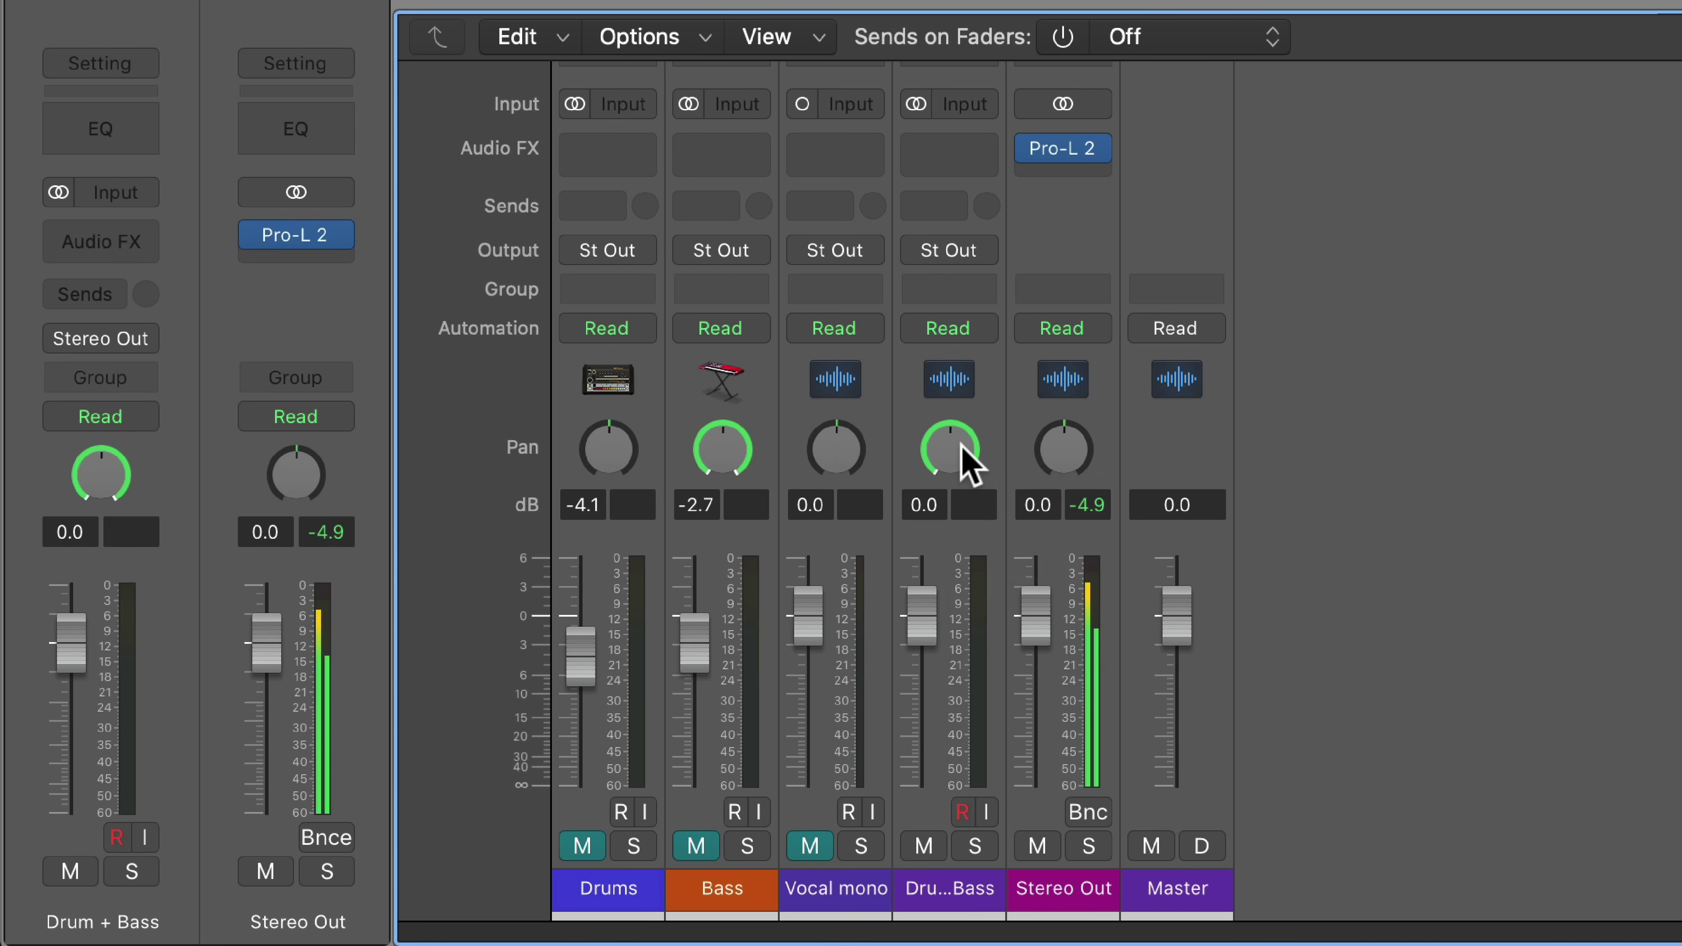
drag(961, 463, 961, 480)
drag(935, 536, 917, 452)
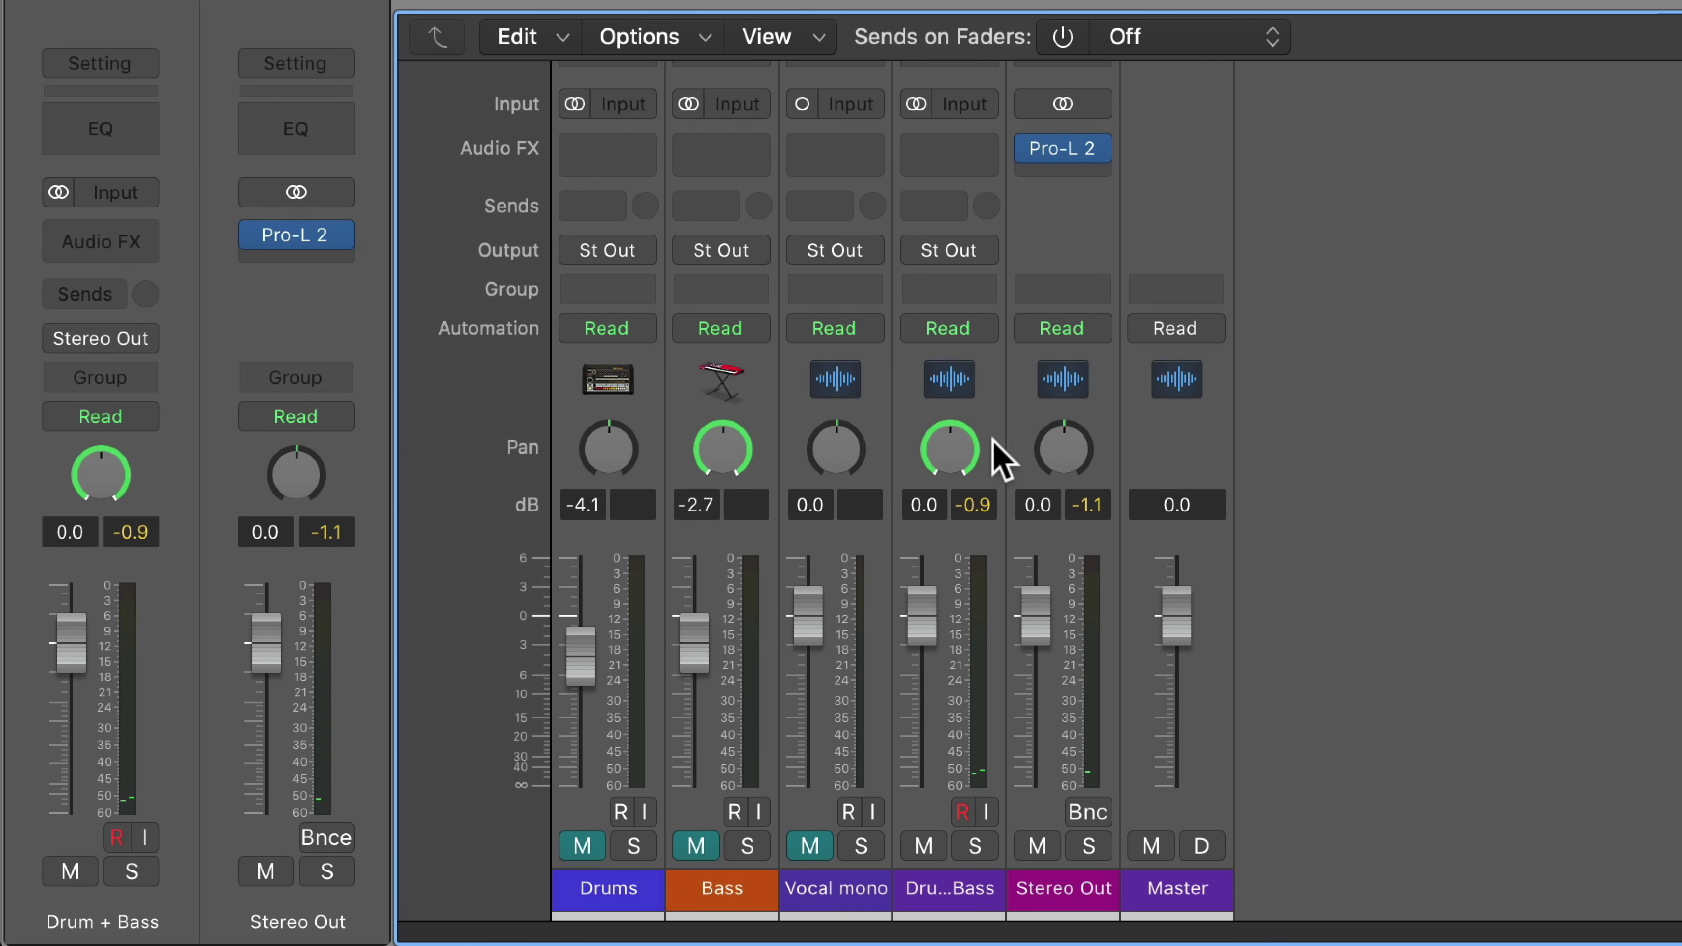
drag(973, 449, 947, 583)
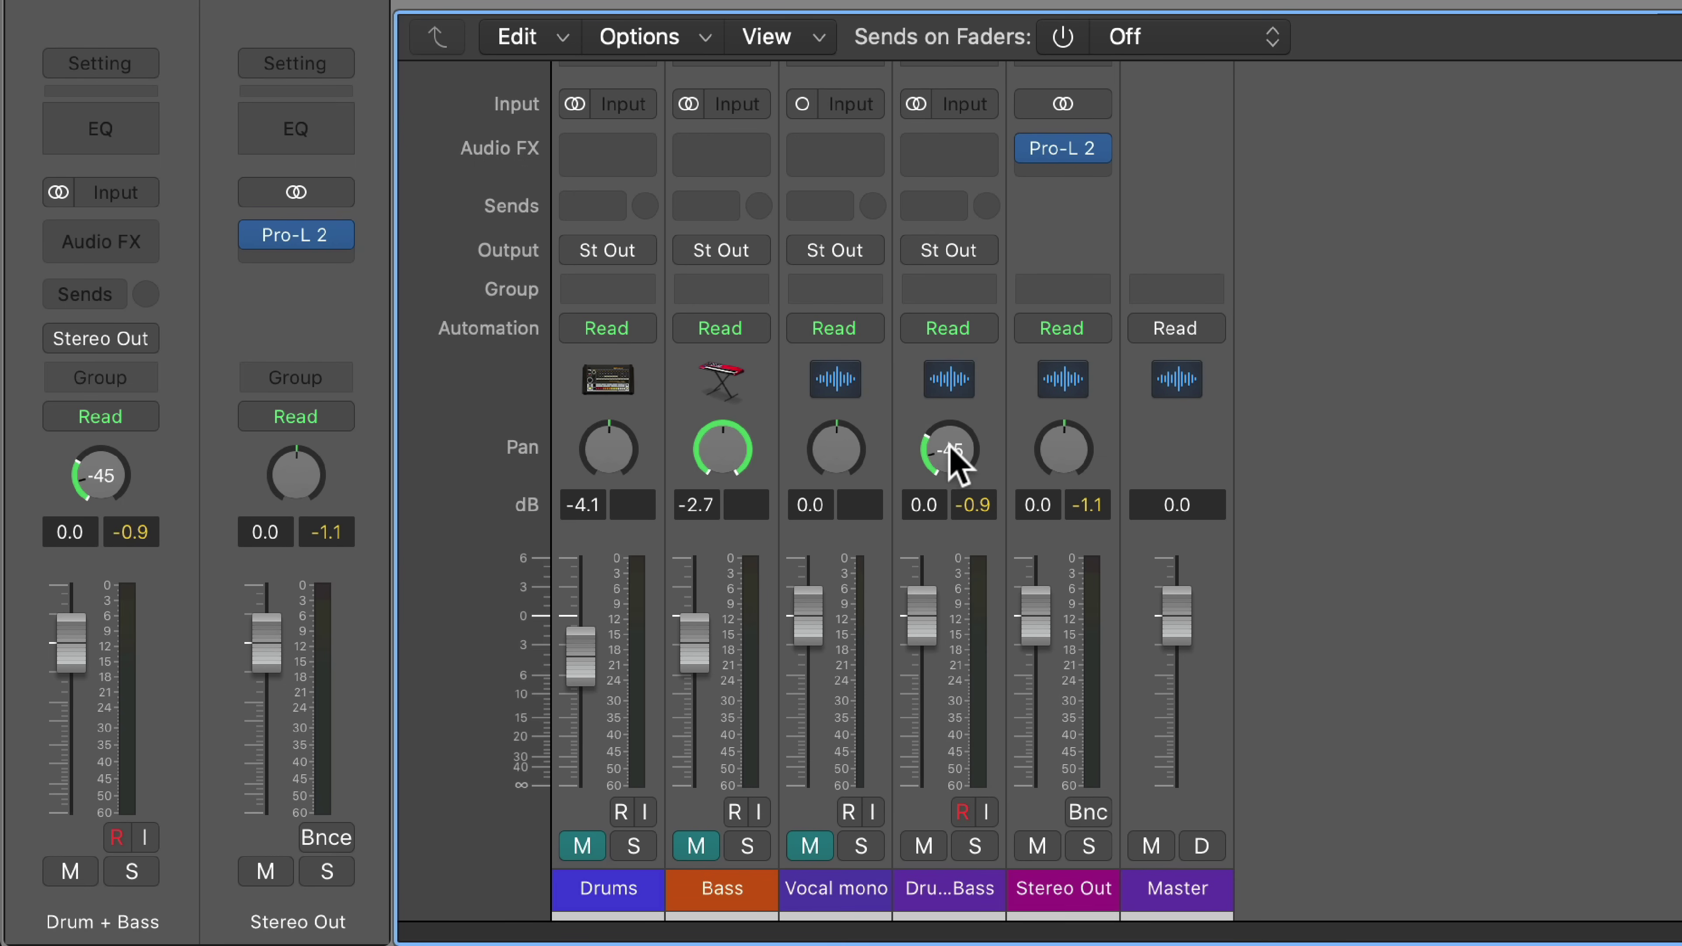
drag(954, 462, 942, 270)
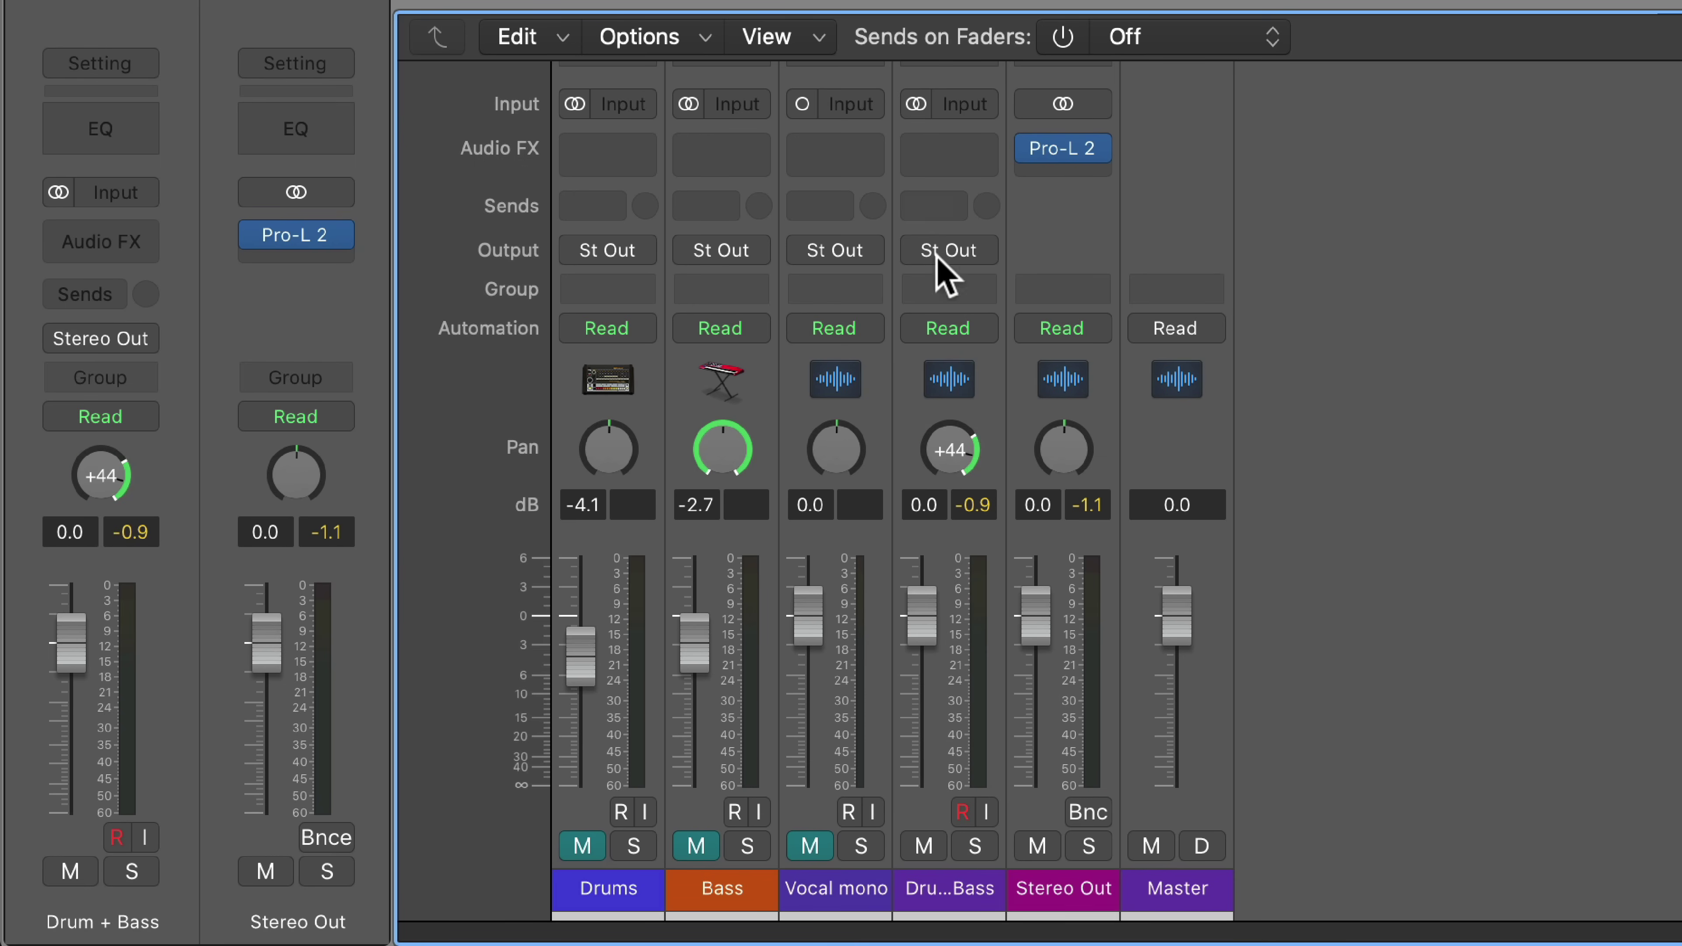
alt+click(953, 454)
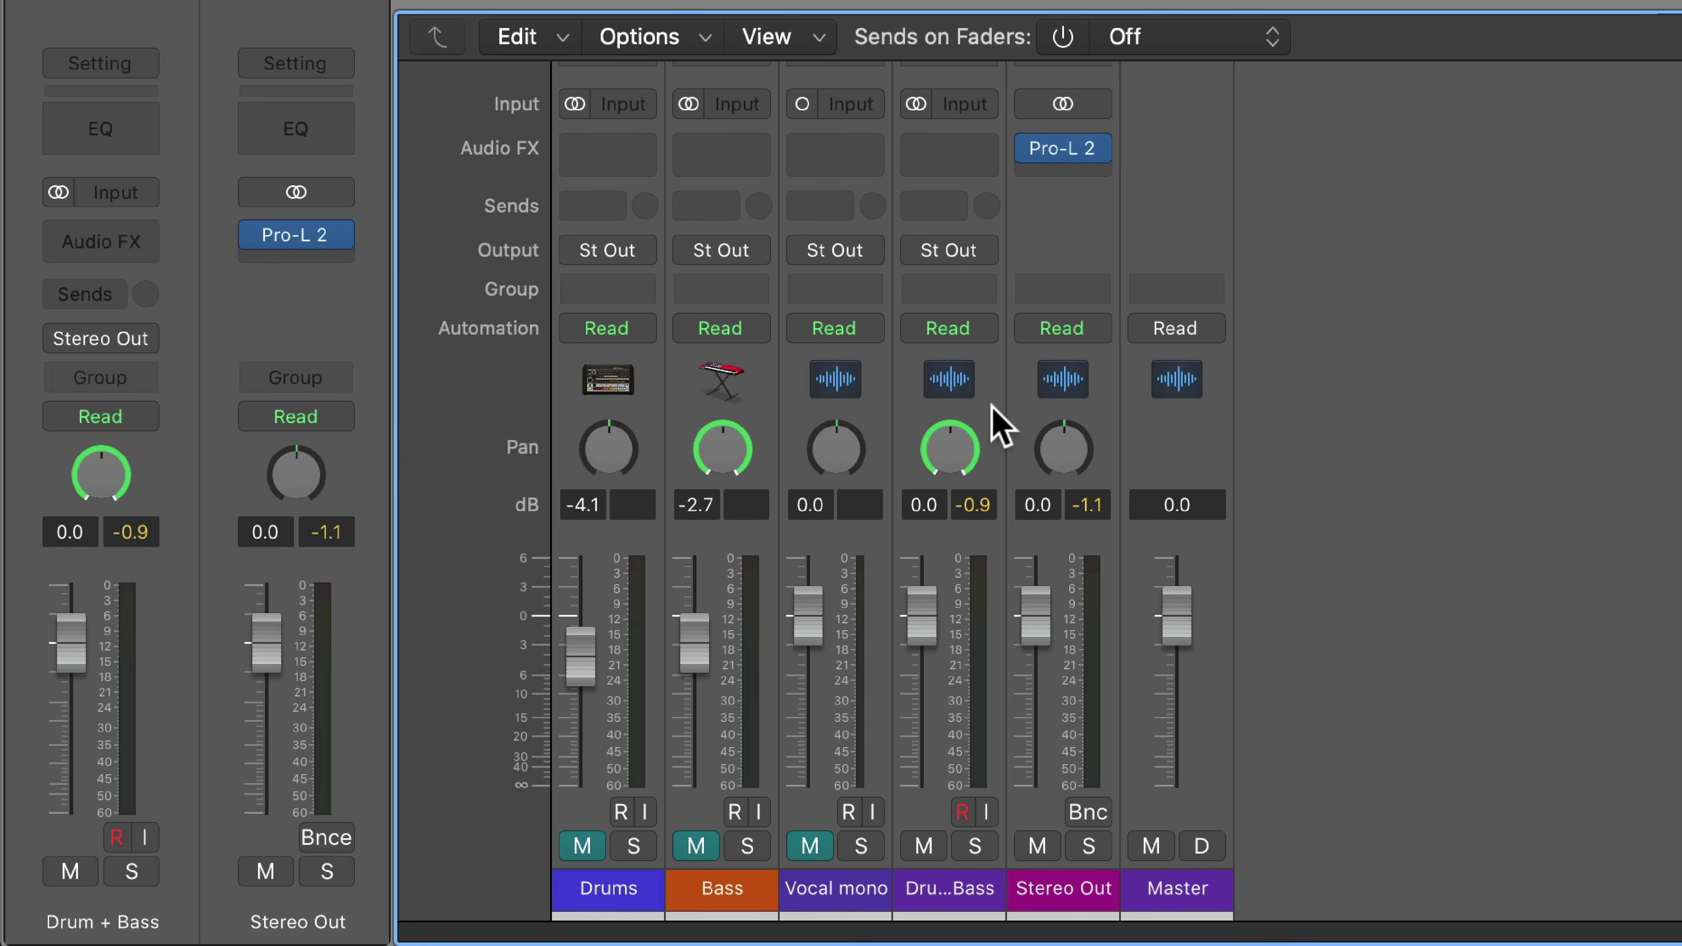
right_click(926, 472)
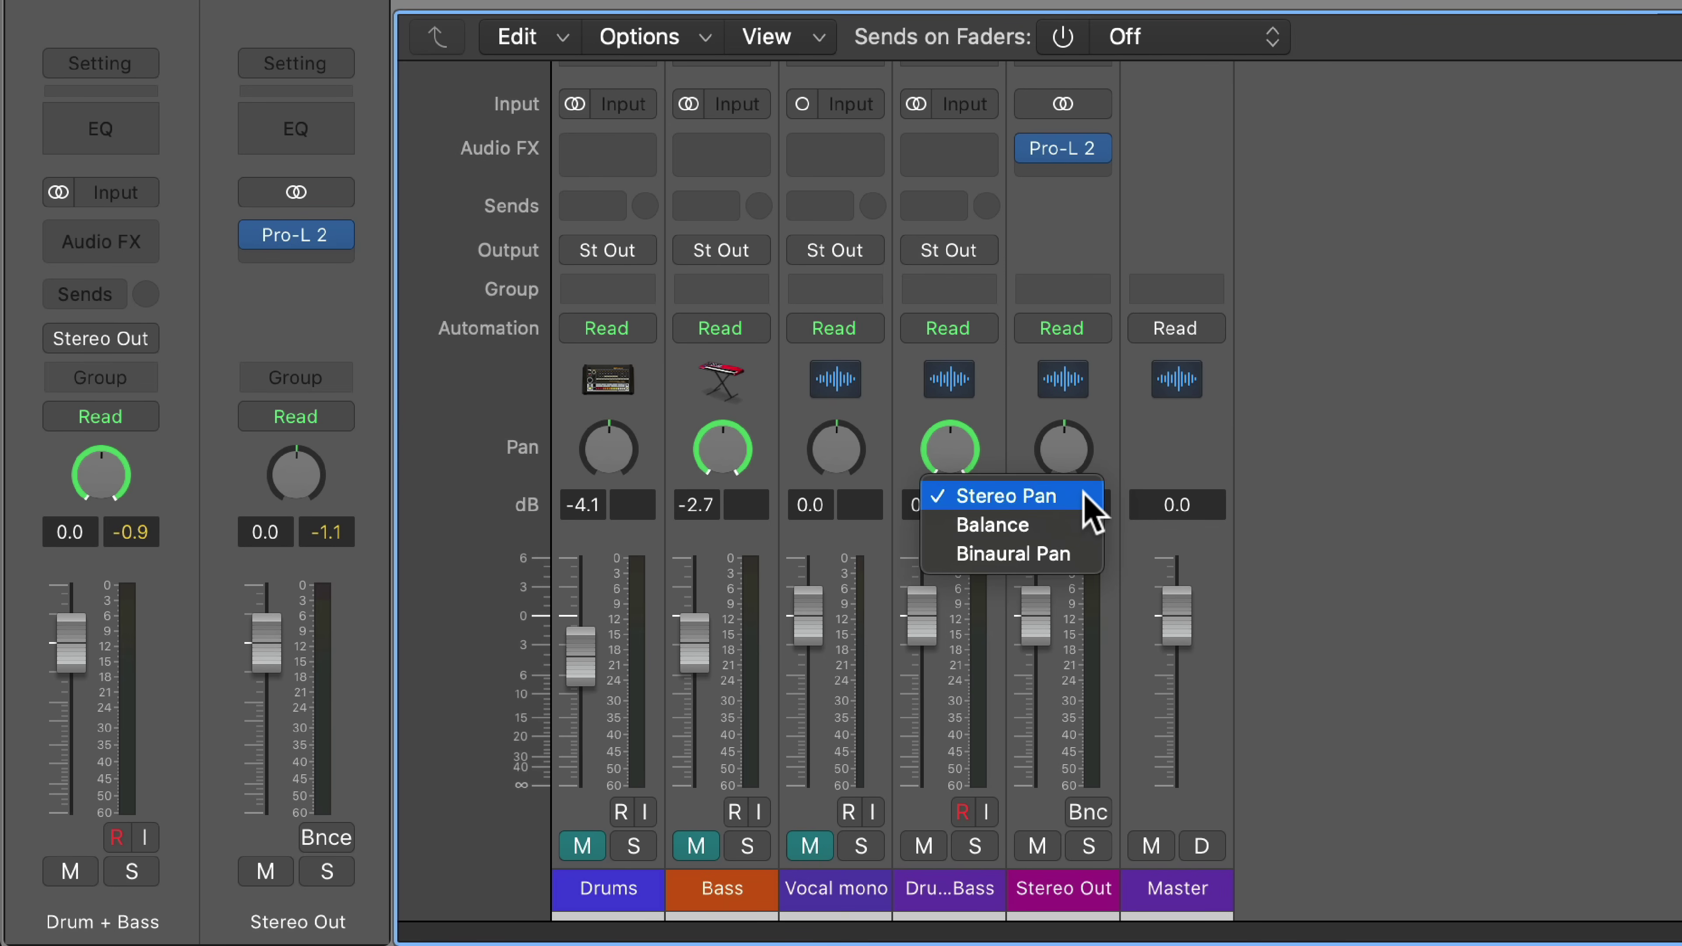
click(1417, 467)
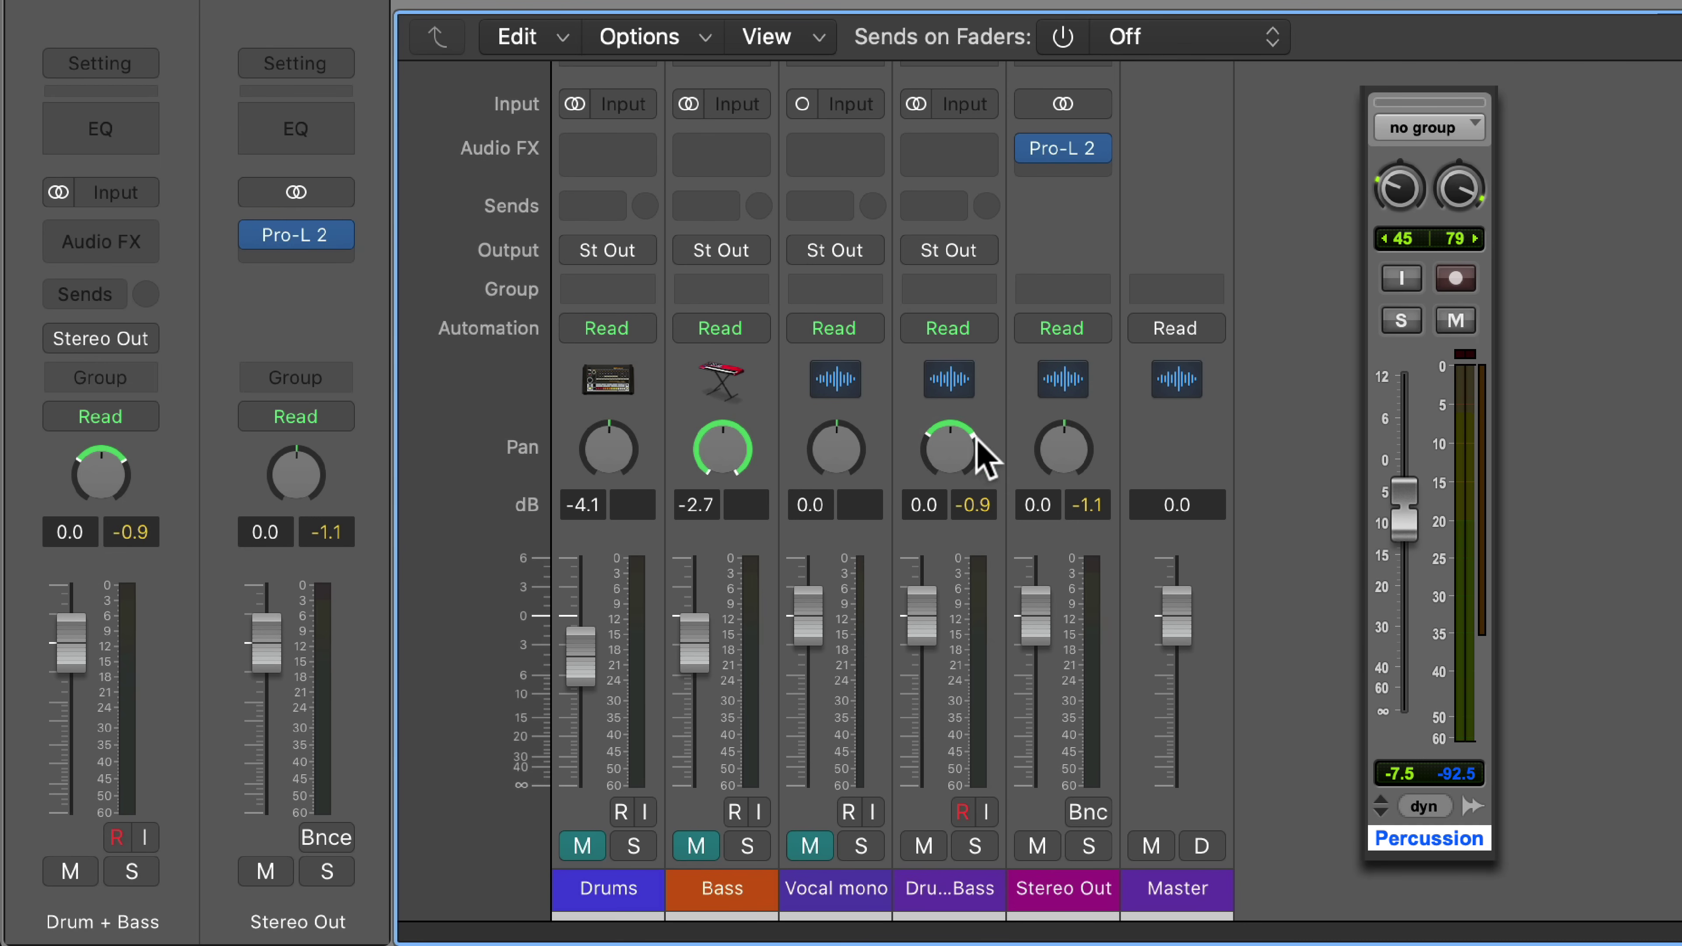
drag(948, 449, 930, 405)
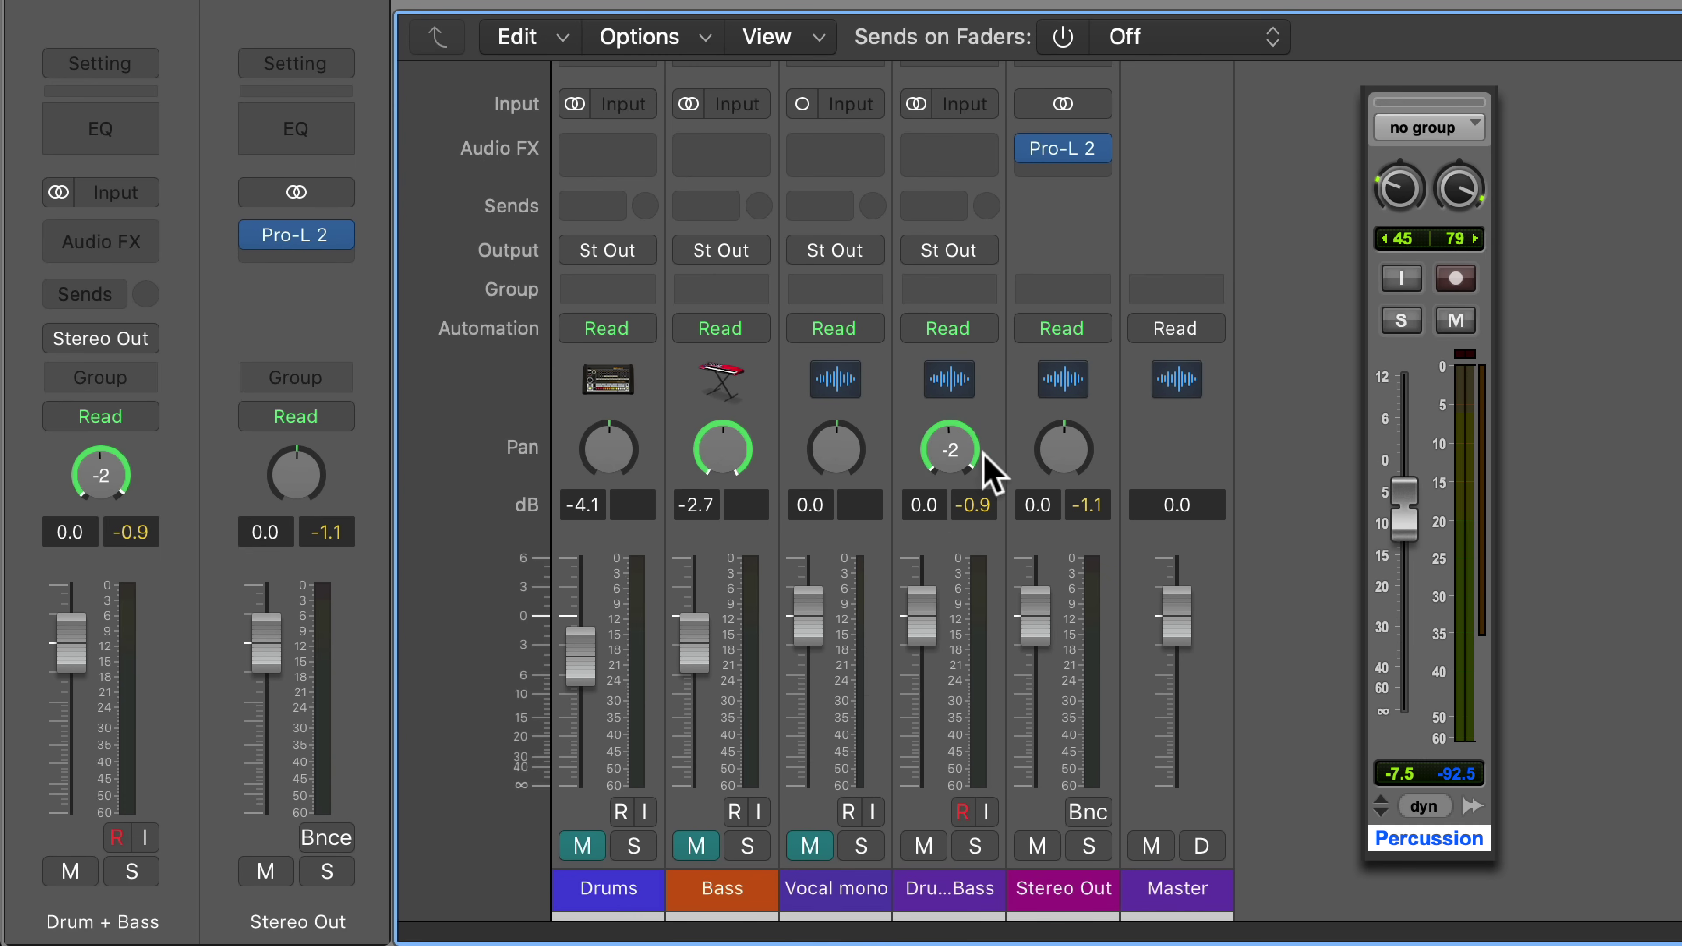
drag(958, 466, 958, 462)
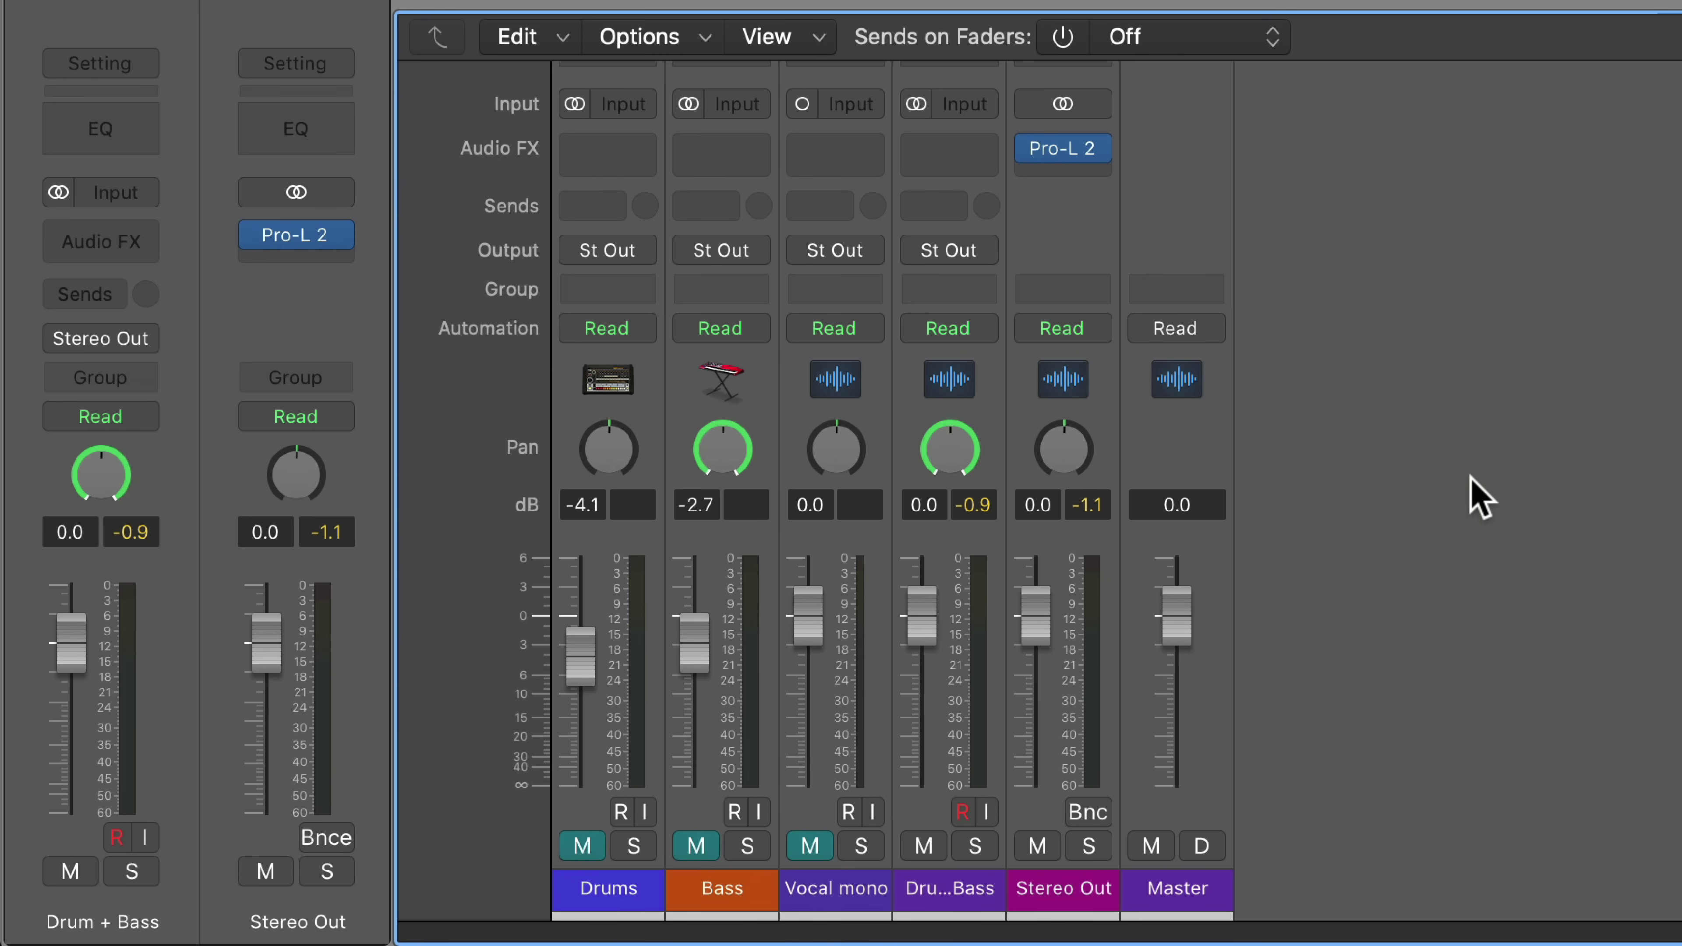